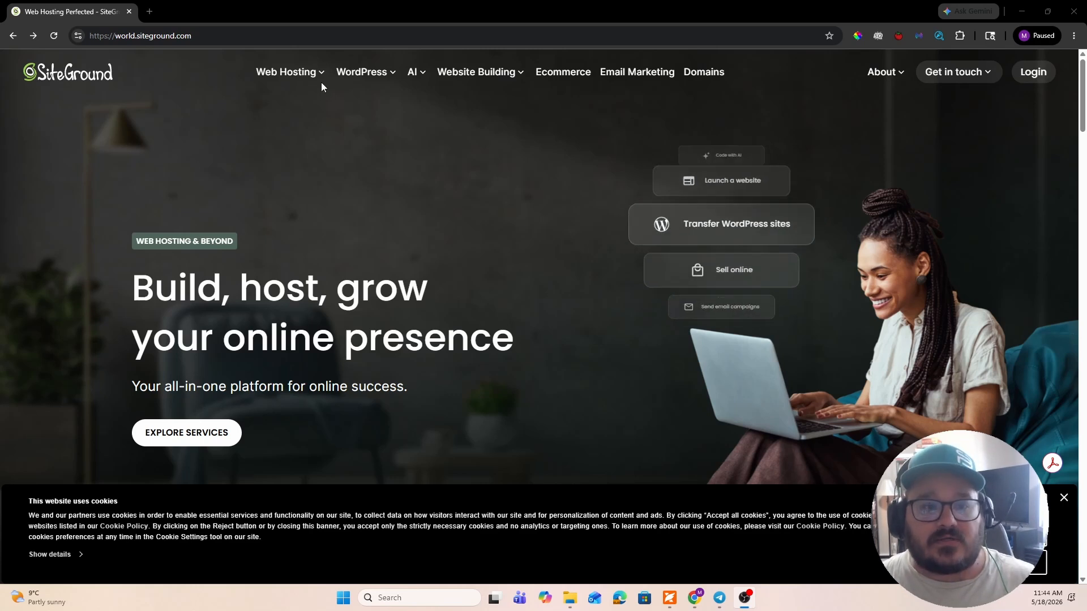
- Open the Web Hosting plans page from the SiteGround home page
click(214, 37)
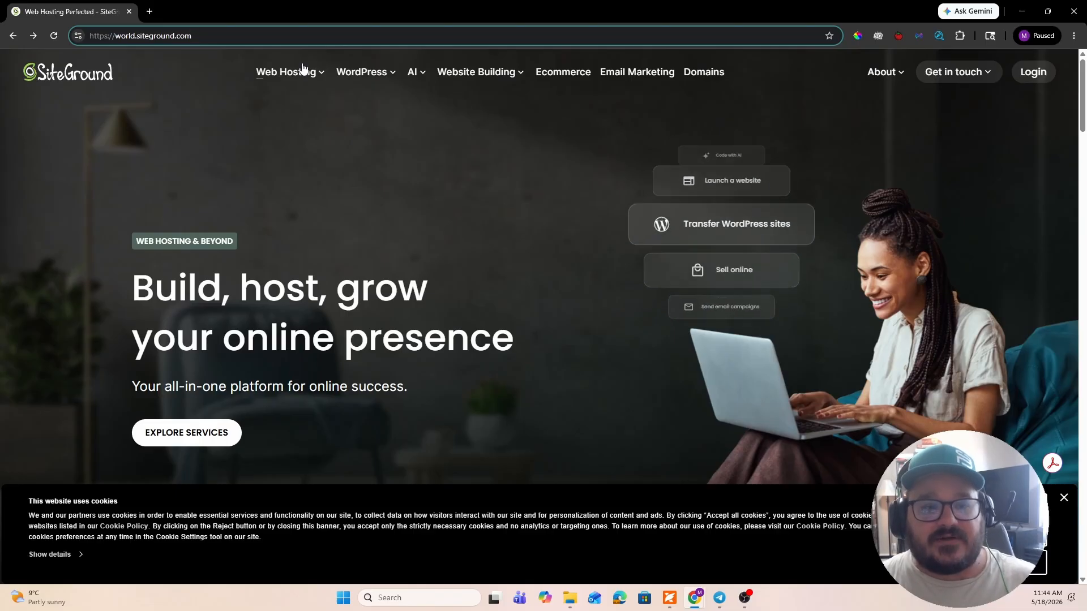
click(315, 76)
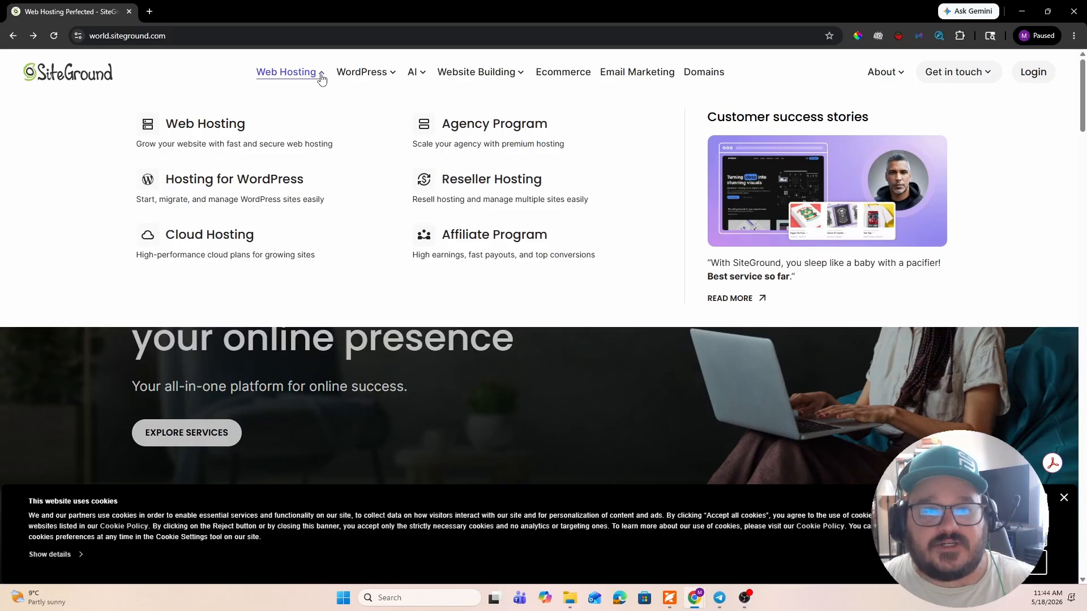
click(321, 78)
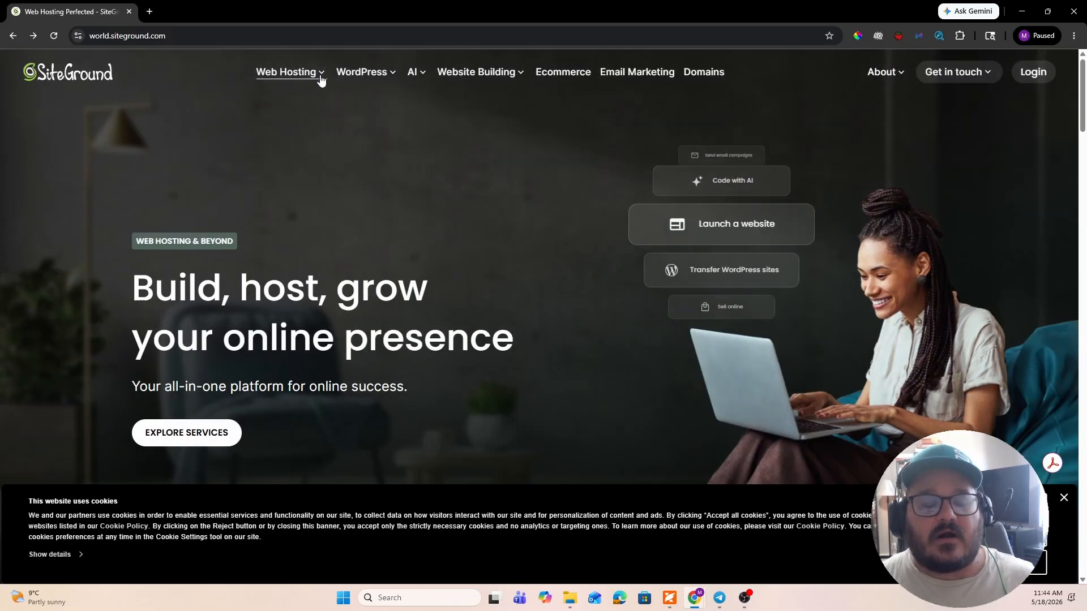
click(321, 80)
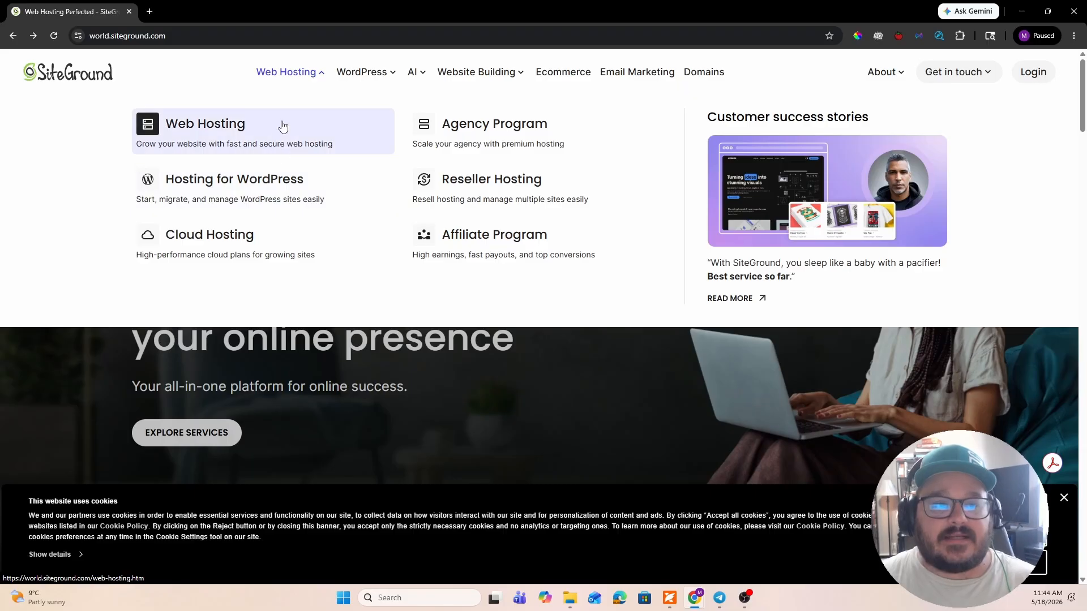
click(305, 146)
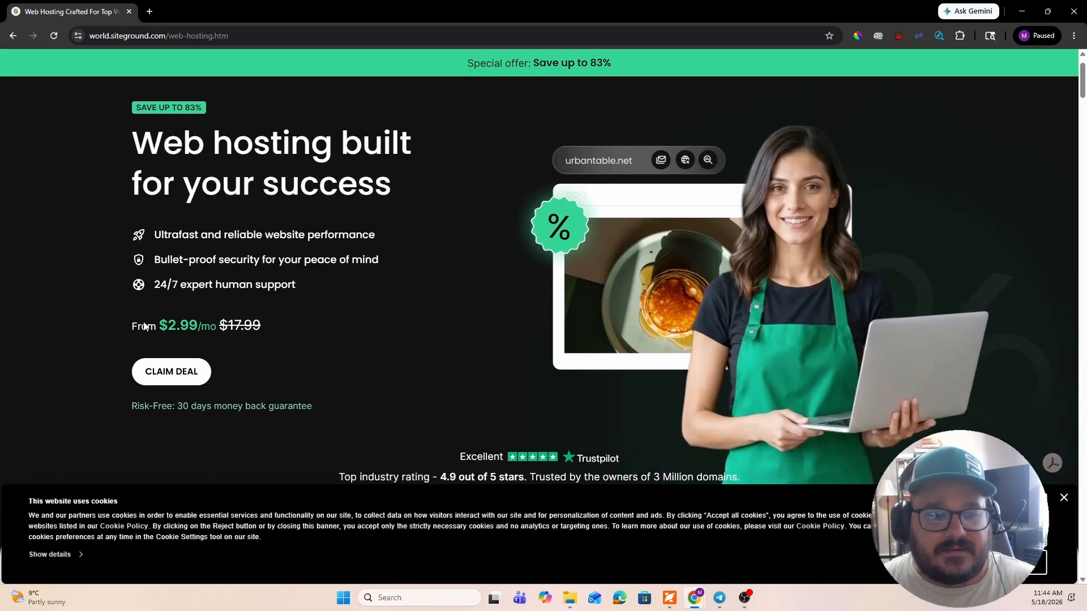
- Compare the StartUp plan's introductory monthly price with its renewal price and prepaid term
drag(116, 325, 311, 325)
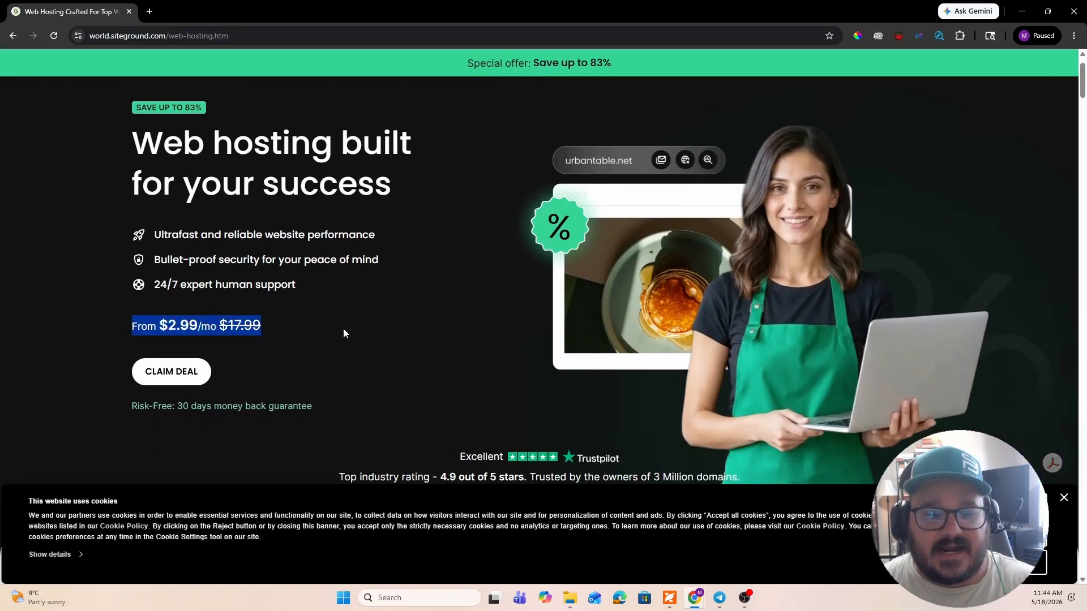
scroll(346, 325, down, 2)
scroll(345, 325, up, 3)
scroll(347, 320, down, 13)
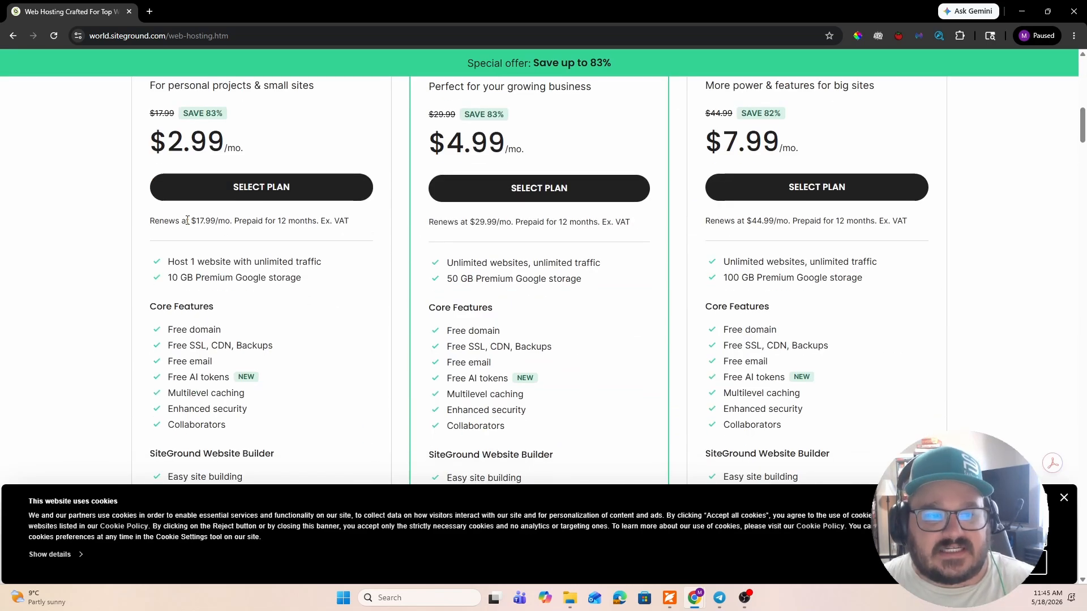
drag(193, 220, 239, 221)
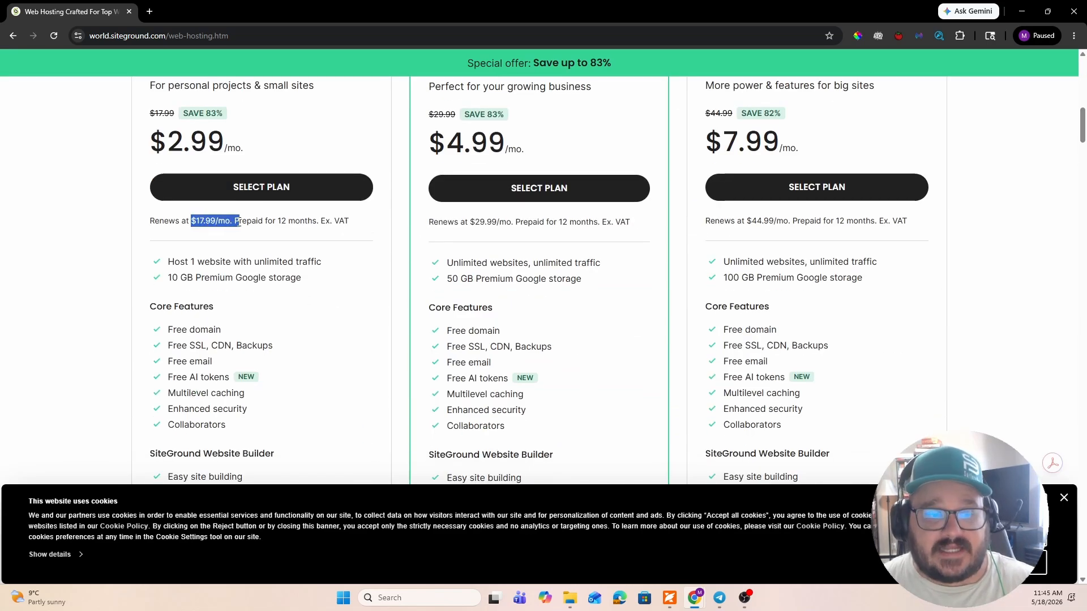
scroll(237, 252, up, 1)
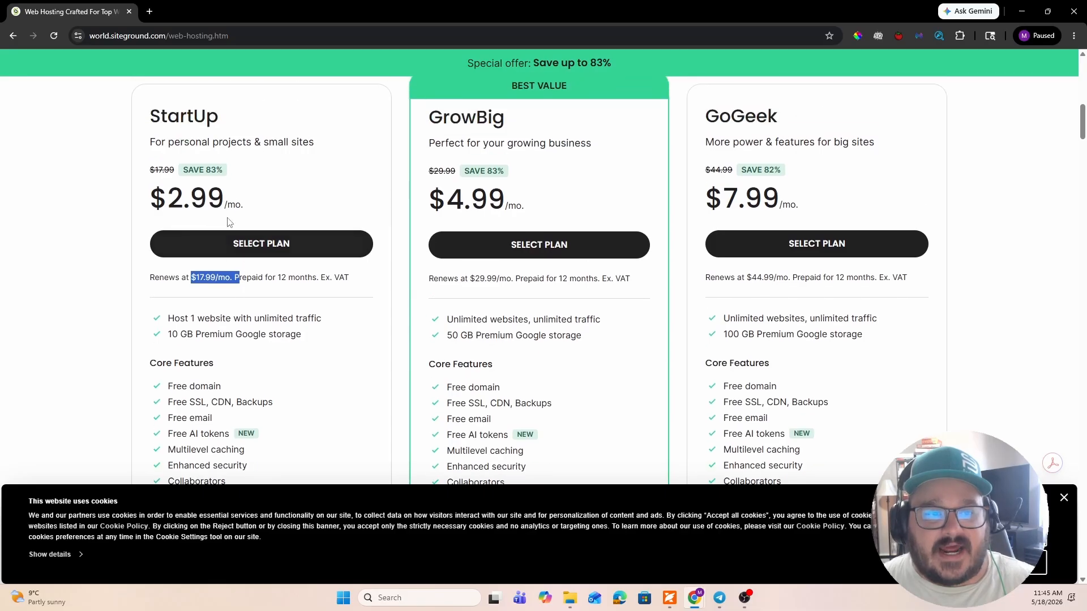
drag(244, 202, 157, 198)
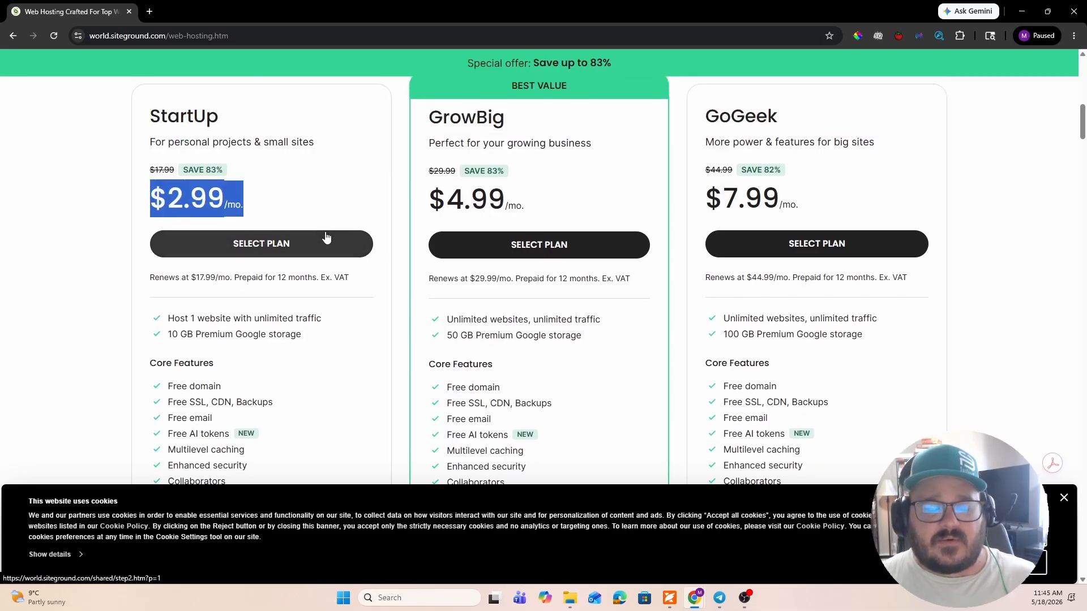
- Examine the StartUp plan's core features, website builder tools and WordPress services
scroll(351, 220, down, 2)
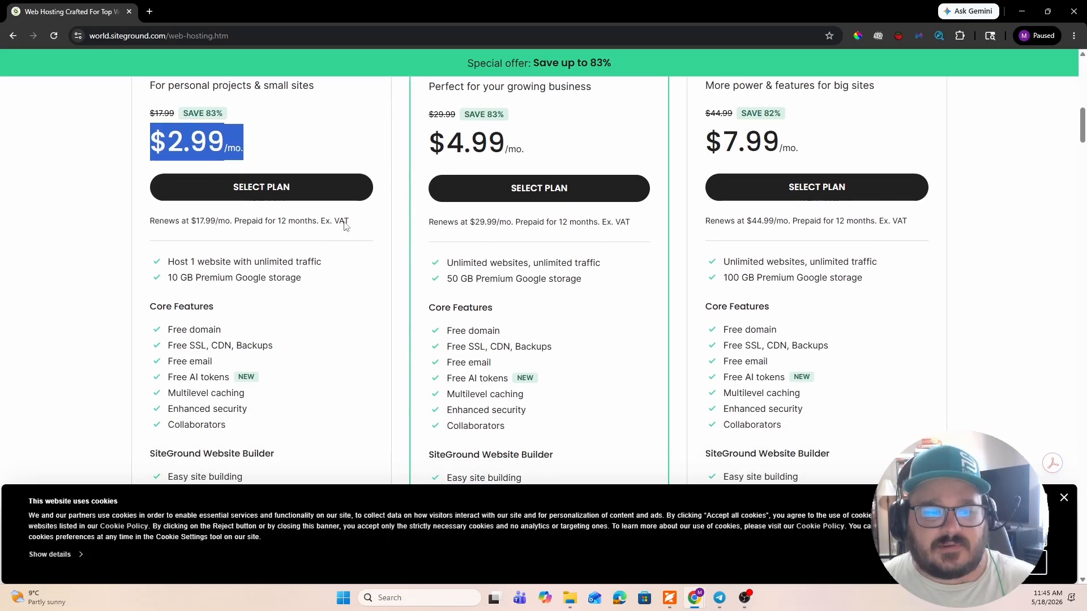
scroll(227, 274, down, 1)
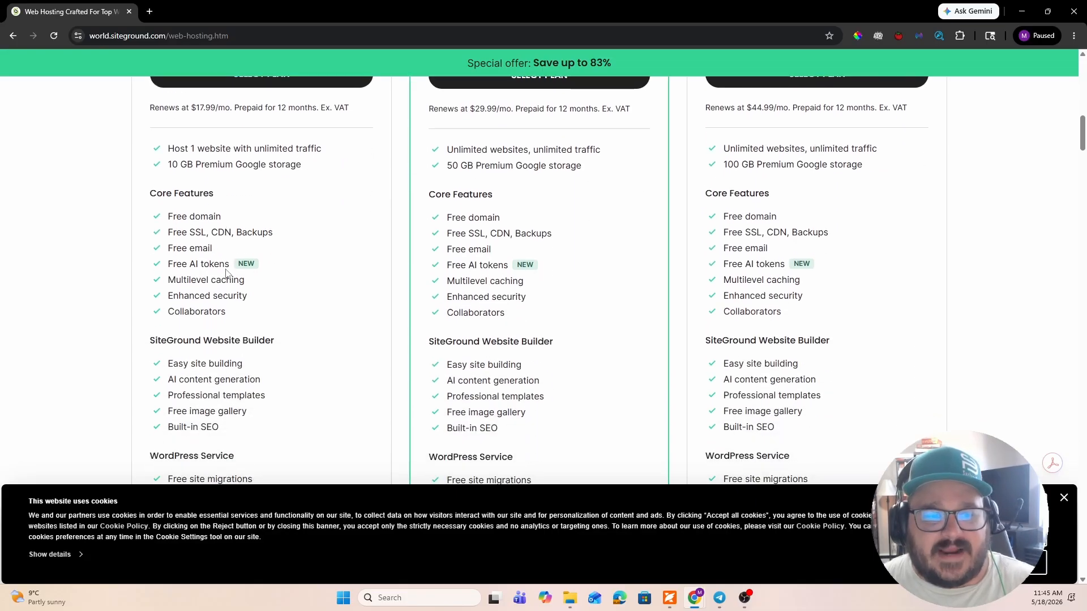
mouse_move(206, 255)
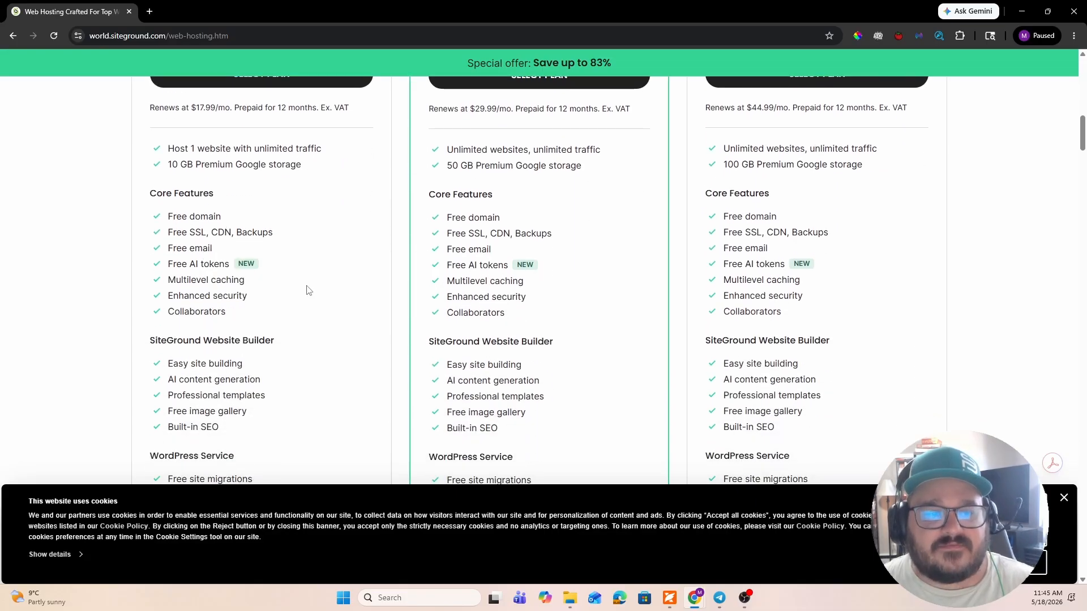
scroll(306, 289, down, 2)
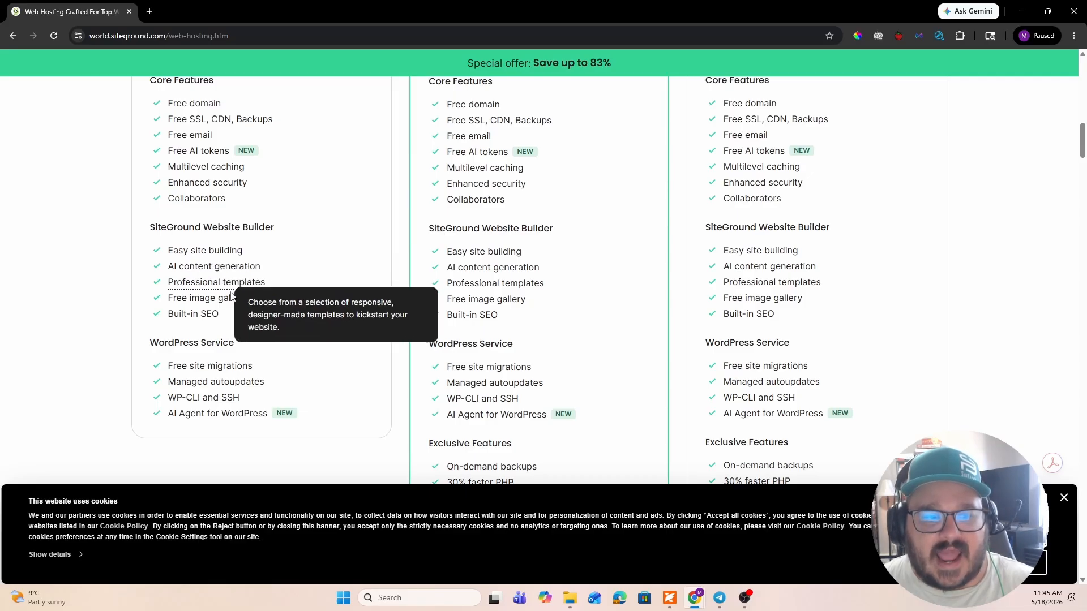
mouse_move(237, 306)
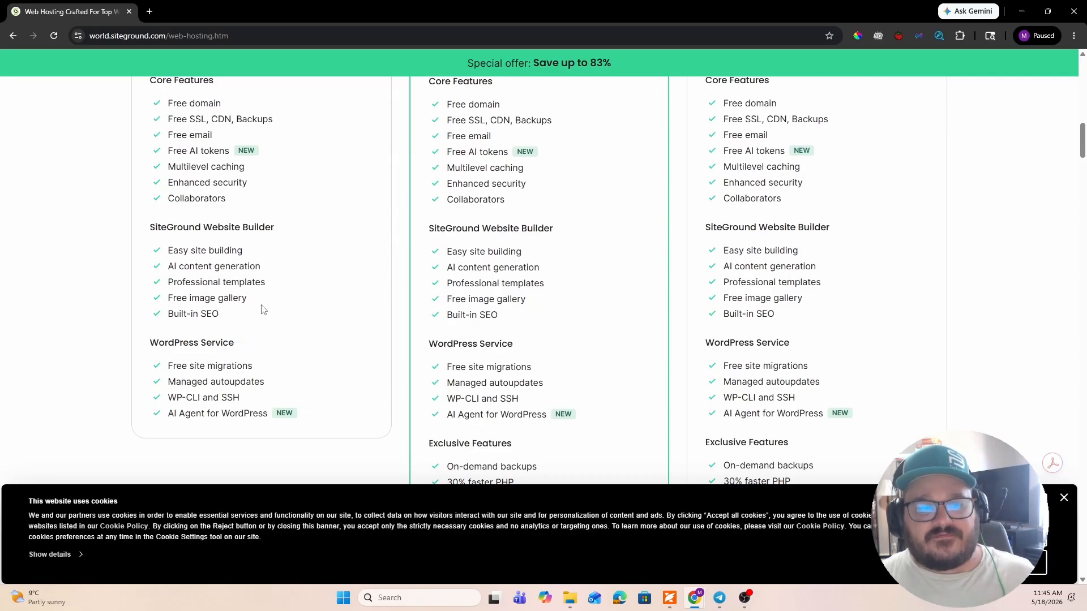
scroll(226, 317, down, 3)
scroll(238, 305, up, 5)
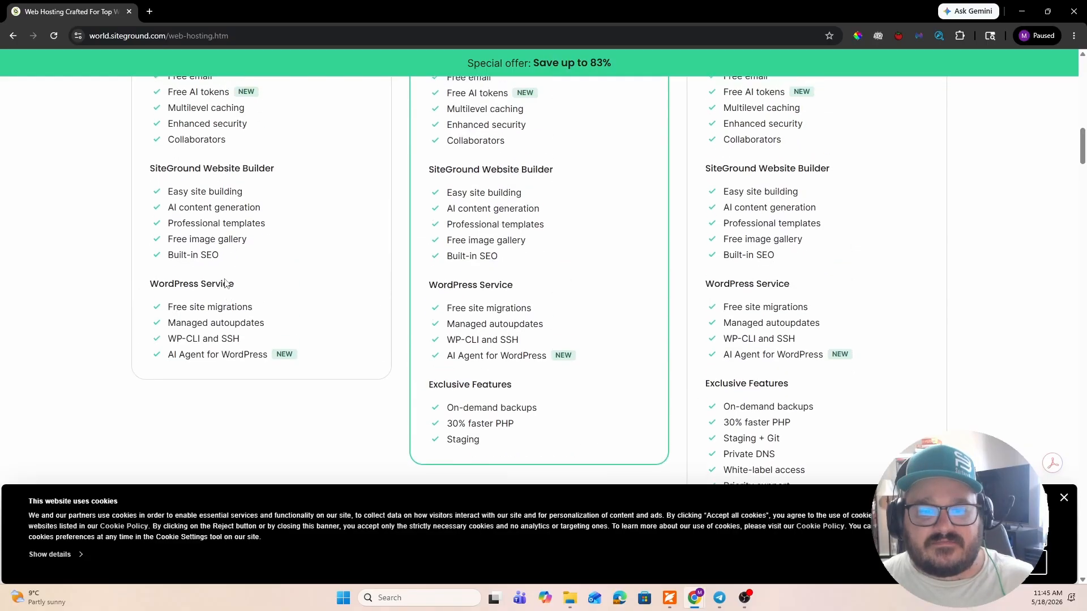
scroll(343, 273, up, 2)
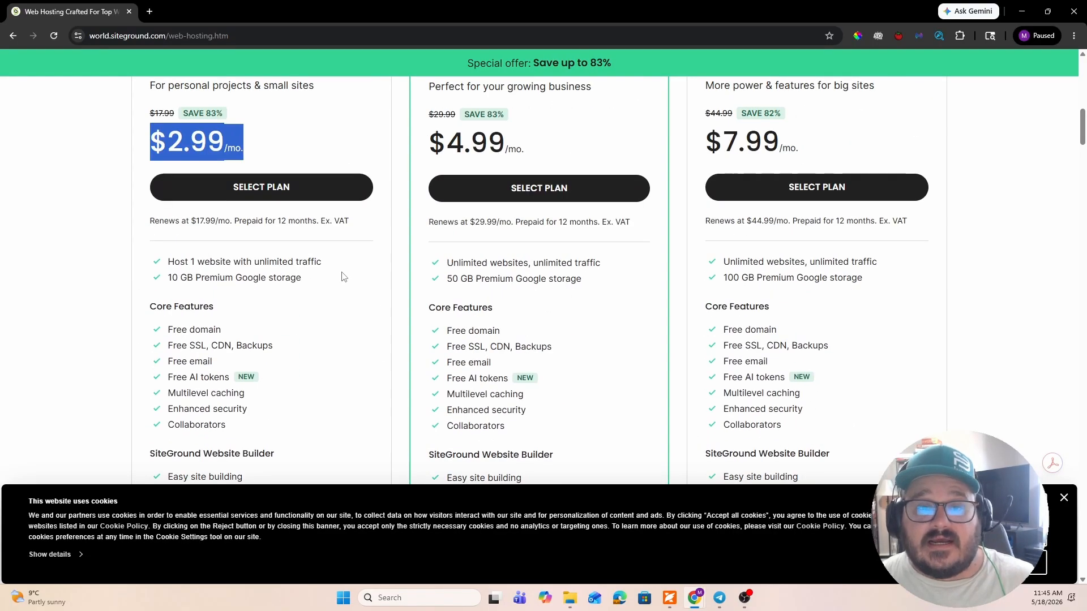
scroll(348, 275, up, 2)
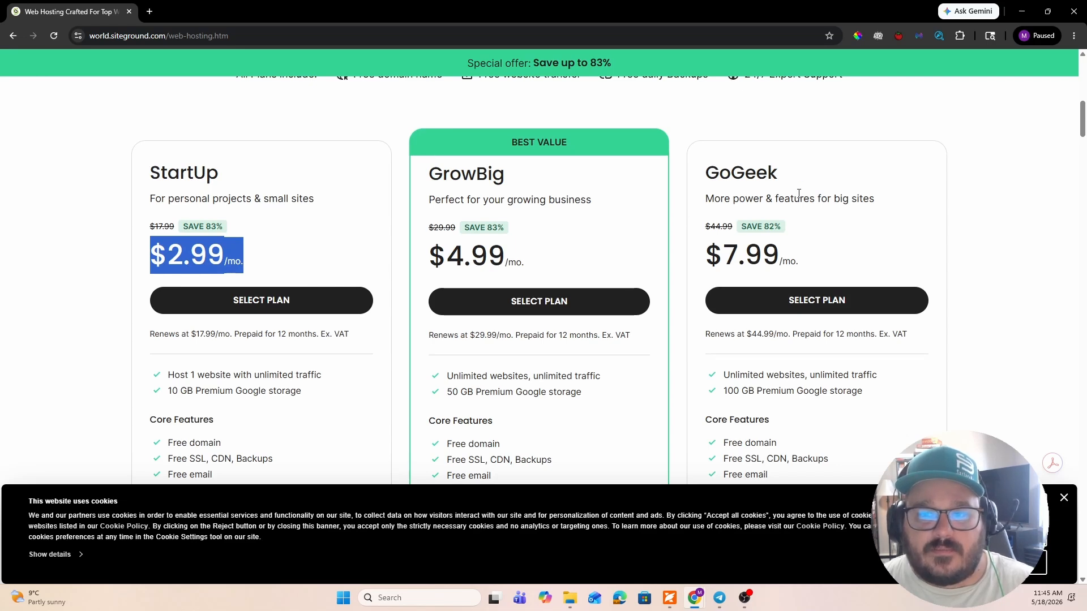
- Compare the prices, storage and website limits of the StartUp, GrowBig and GoGeek plans
scroll(417, 230, down, 4)
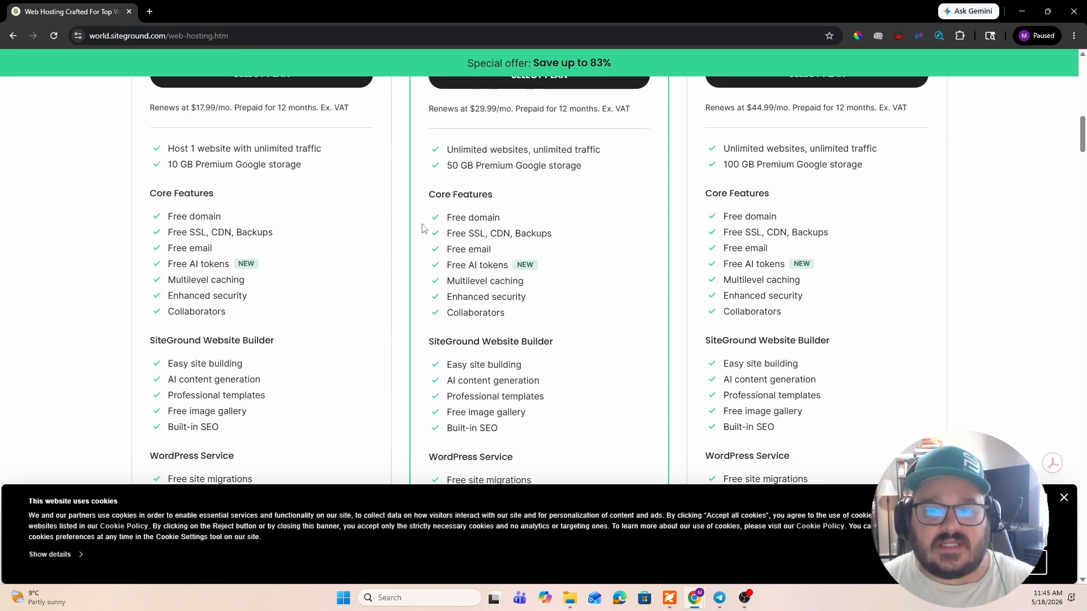
scroll(419, 234, up, 2)
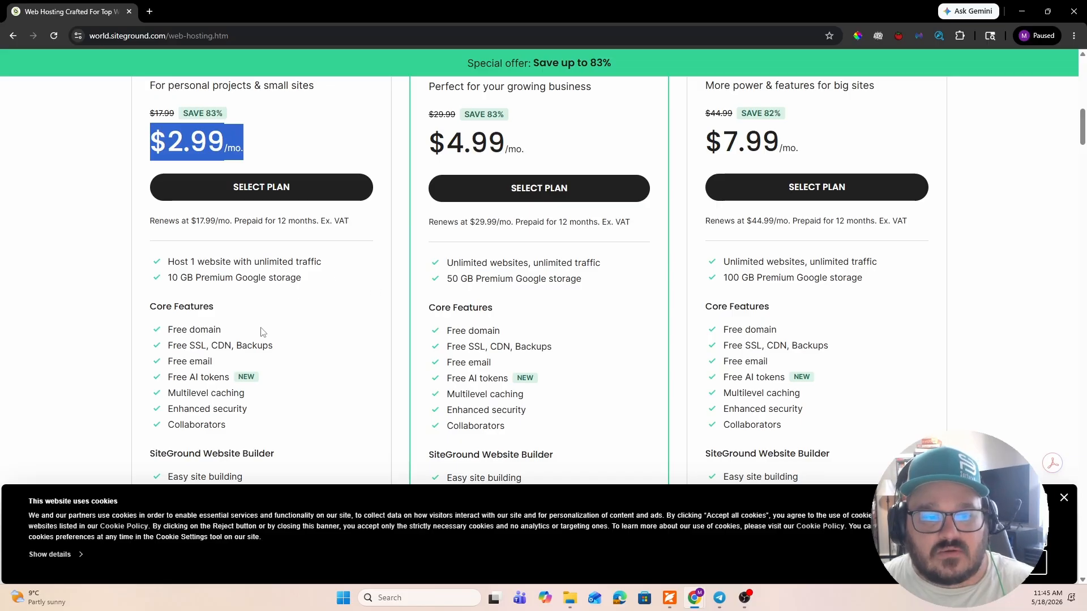
scroll(266, 334, up, 3)
scroll(285, 347, down, 7)
scroll(291, 340, up, 3)
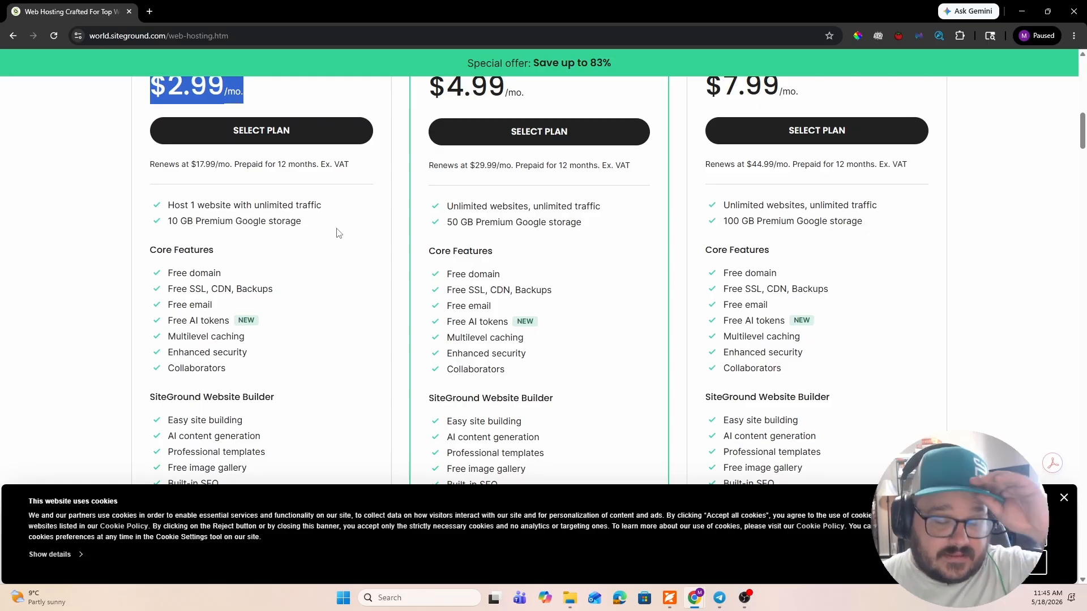
scroll(338, 232, up, 7)
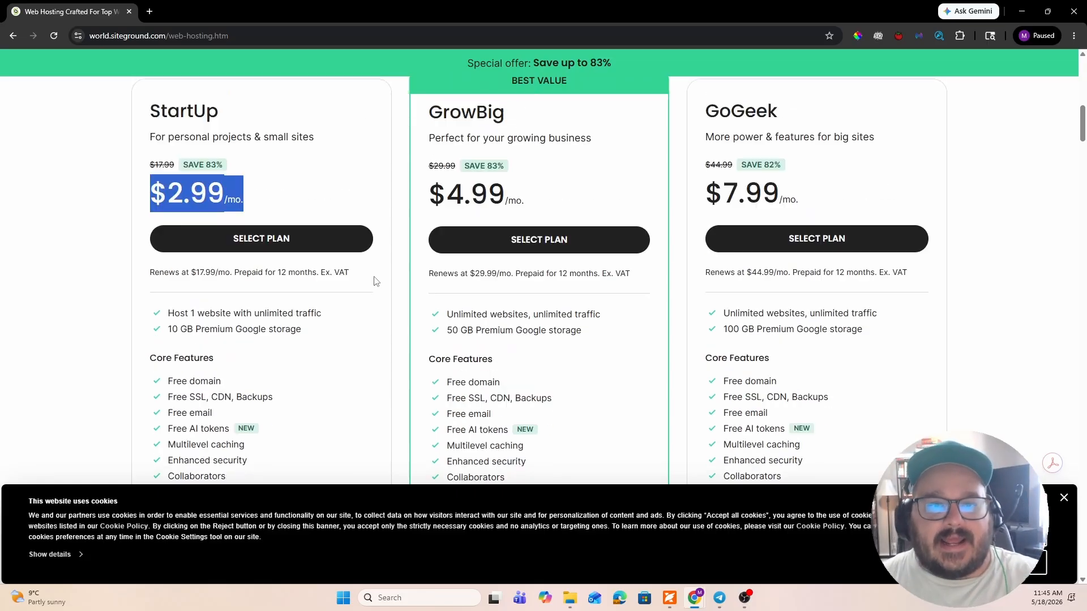
scroll(338, 271, down, 4)
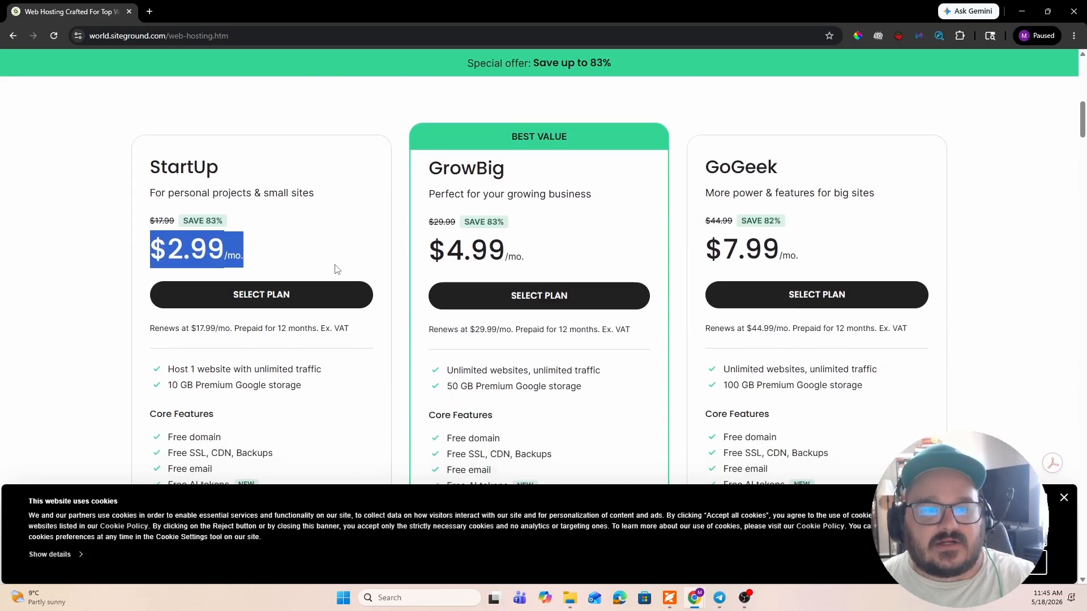
scroll(338, 271, down, 3)
- Select the StartUp hosting plan and review its order's billing period and payment summary
click(279, 136)
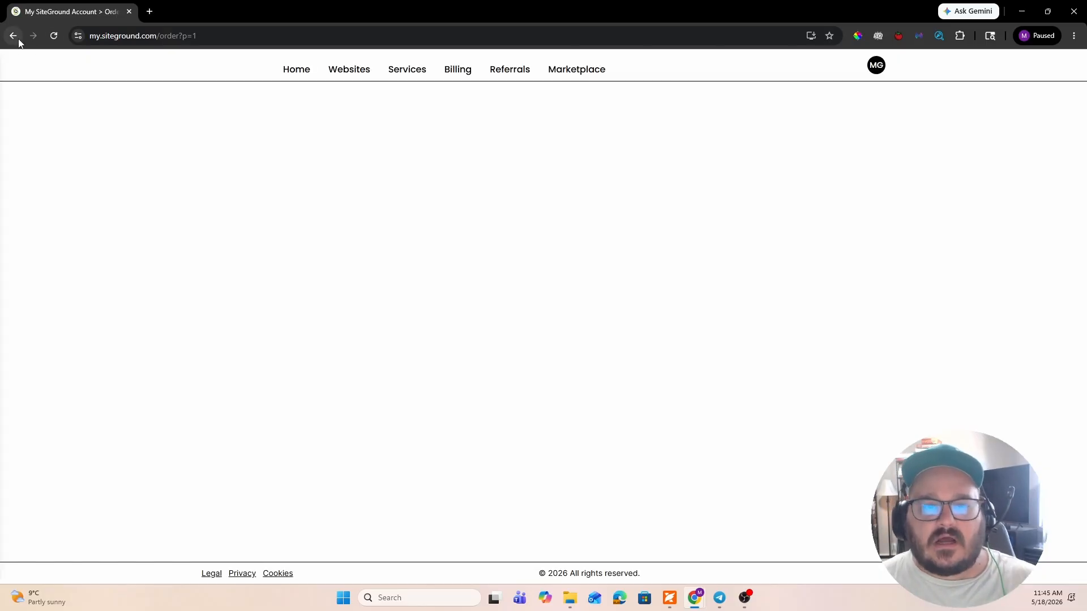
scroll(651, 201, down, 13)
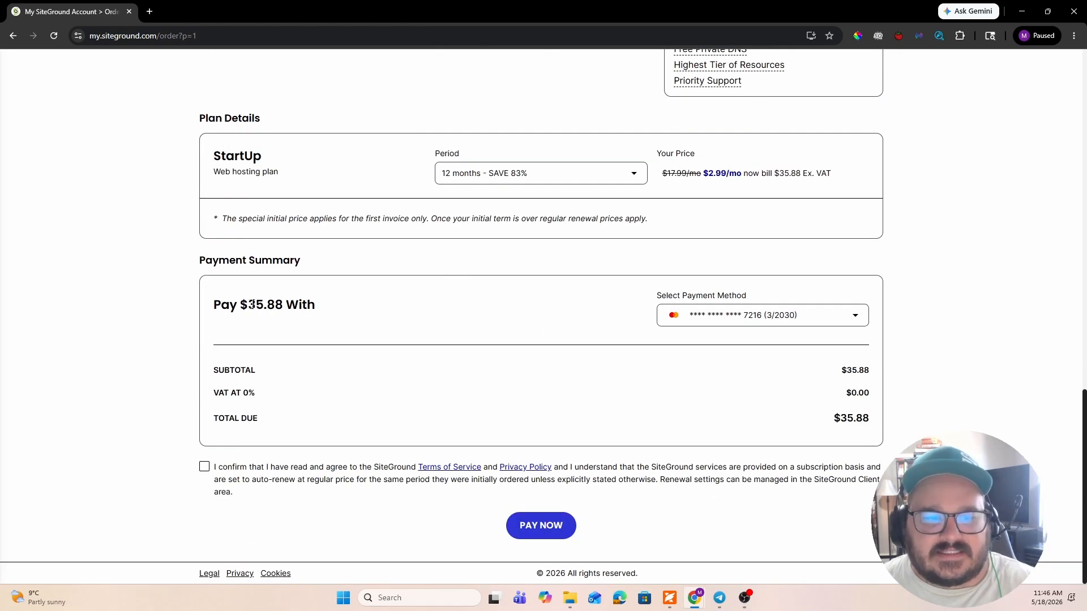
drag(249, 305, 326, 305)
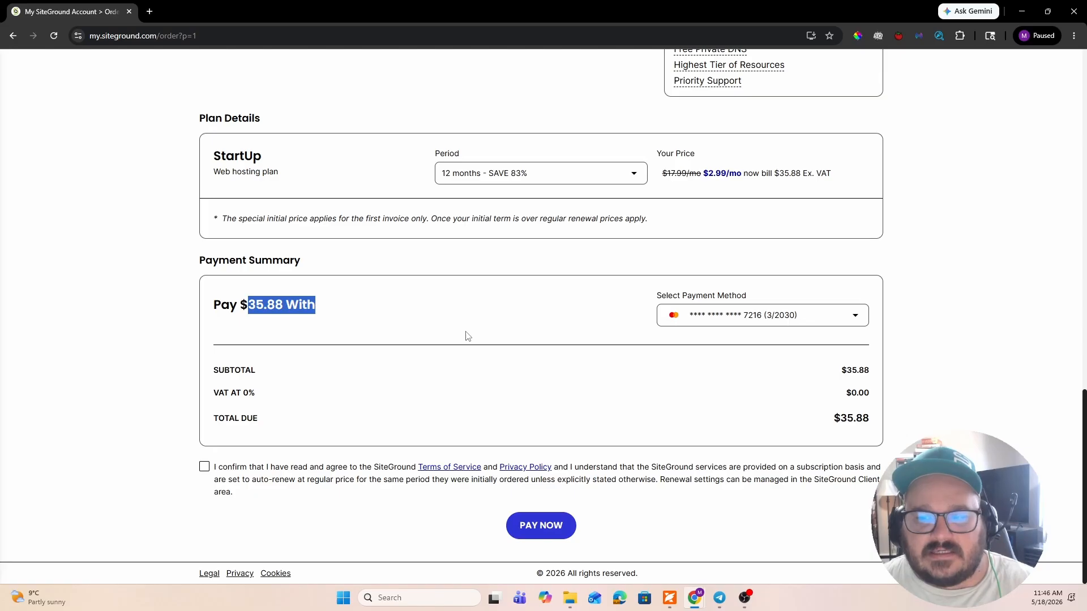
scroll(428, 325, up, 10)
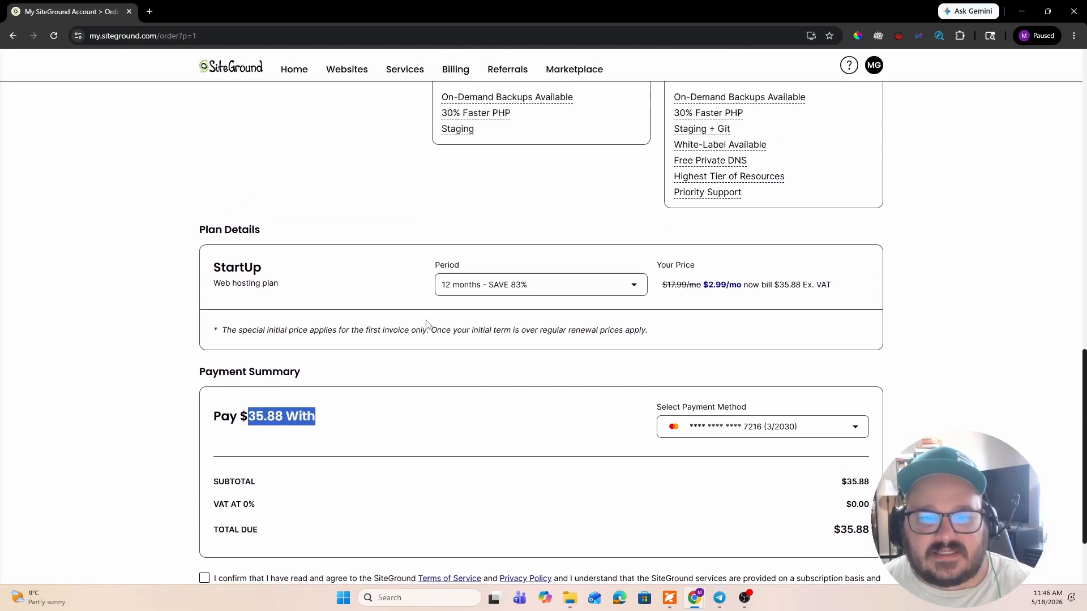
scroll(428, 325, up, 5)
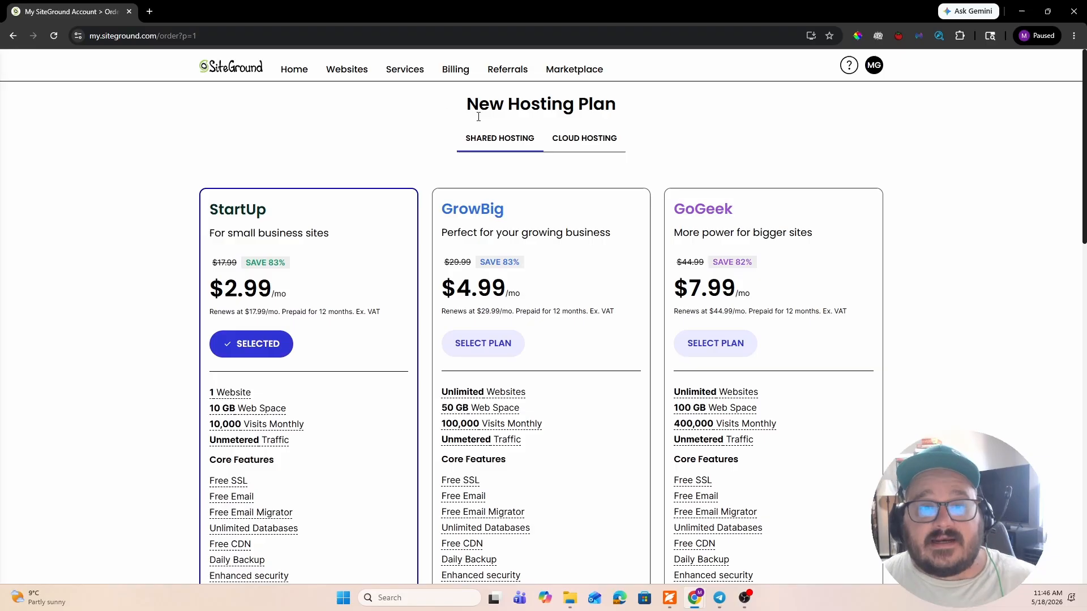
- Open the account's Login & Profile settings and look over the owner profile details
click(872, 66)
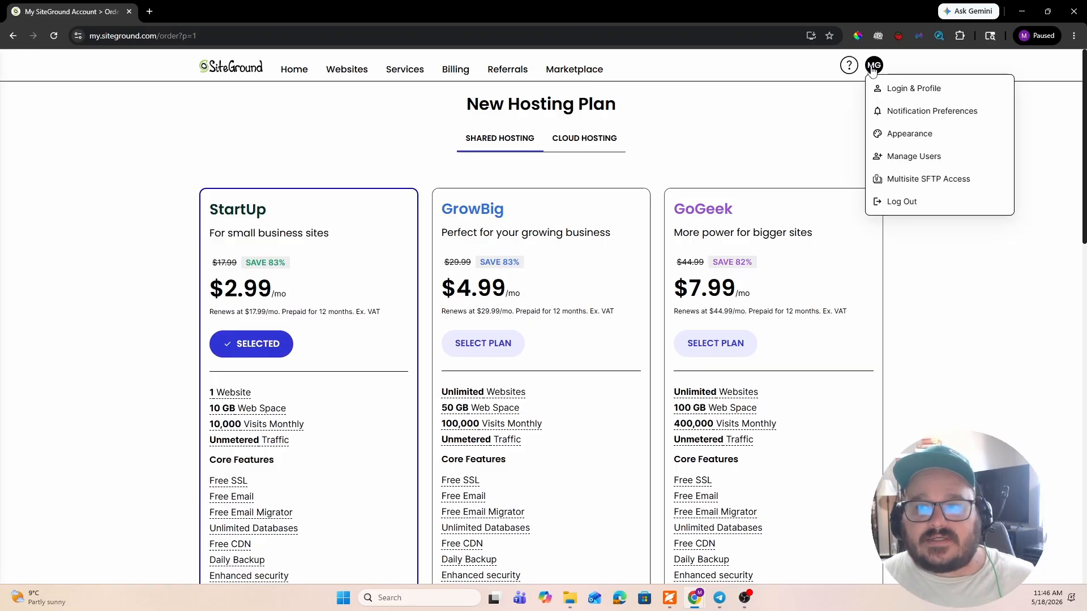
click(911, 91)
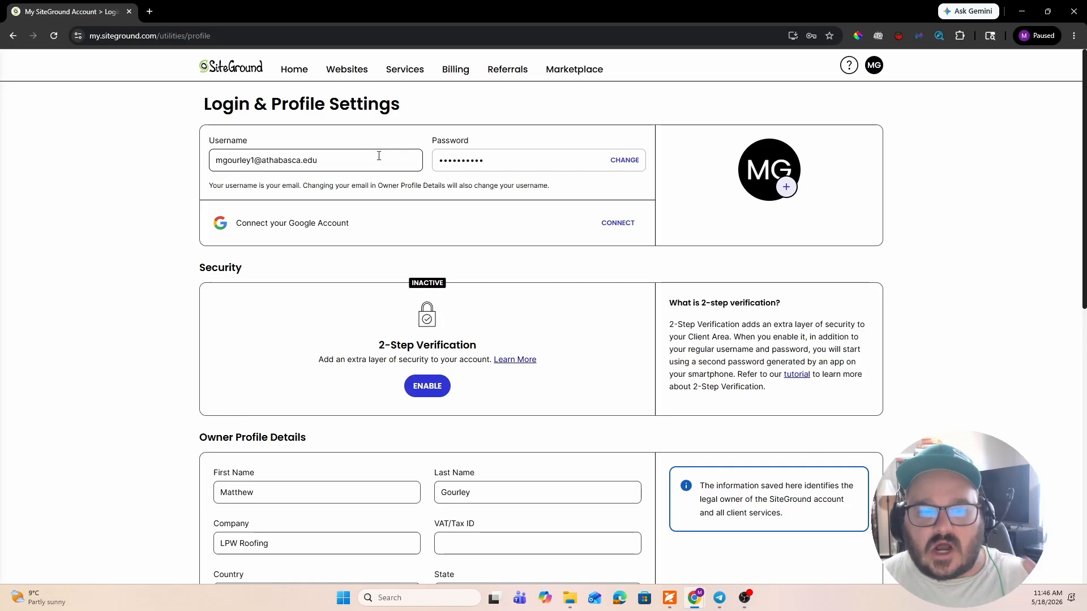
scroll(374, 151, down, 5)
scroll(373, 169, up, 5)
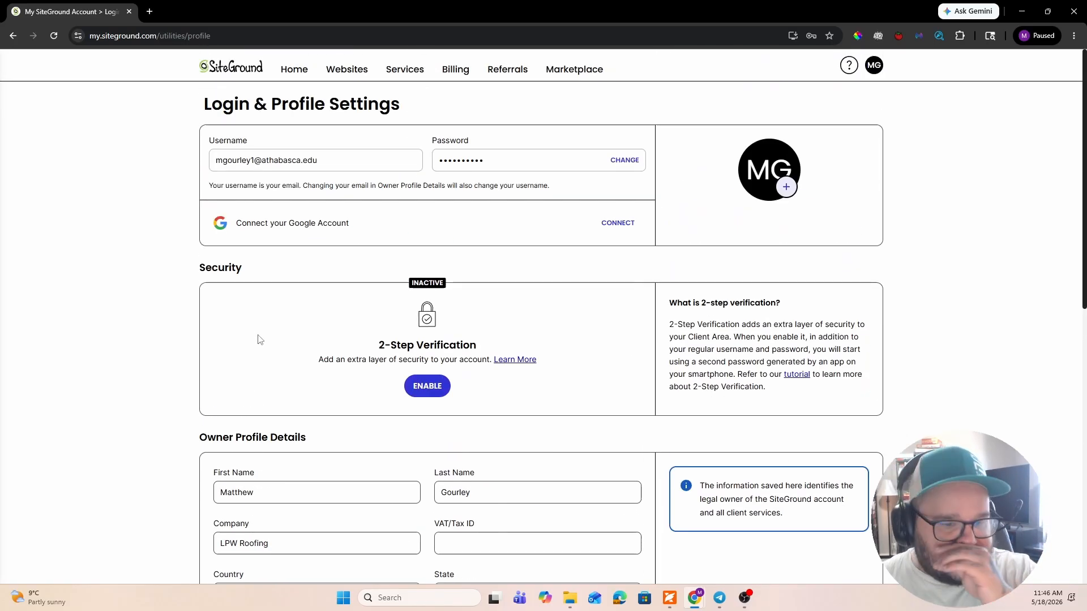
- Clear the company name in the owner profile details and check the remaining profile fields
triple_click(285, 544)
key(BackSpace)
click(93, 413)
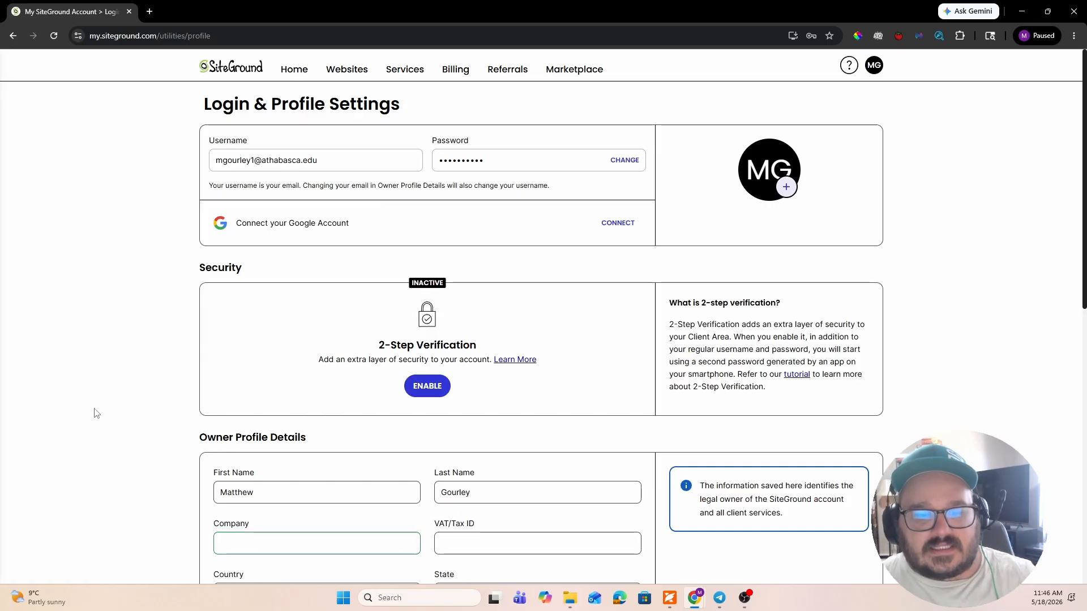
scroll(211, 394, down, 9)
scroll(253, 378, down, 1)
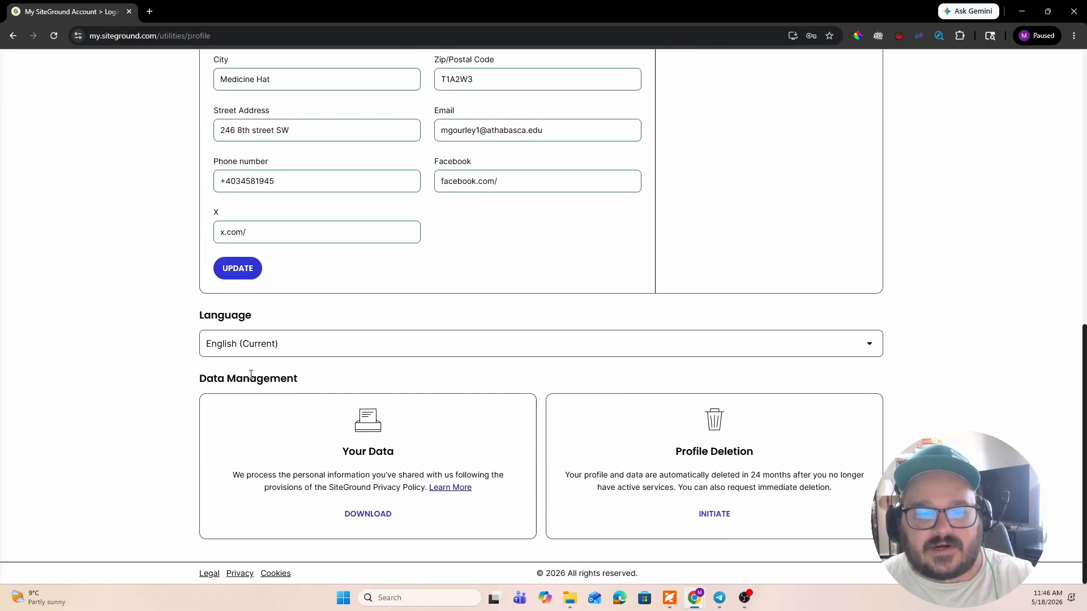
- Open the account's list of websites
scroll(283, 227, up, 10)
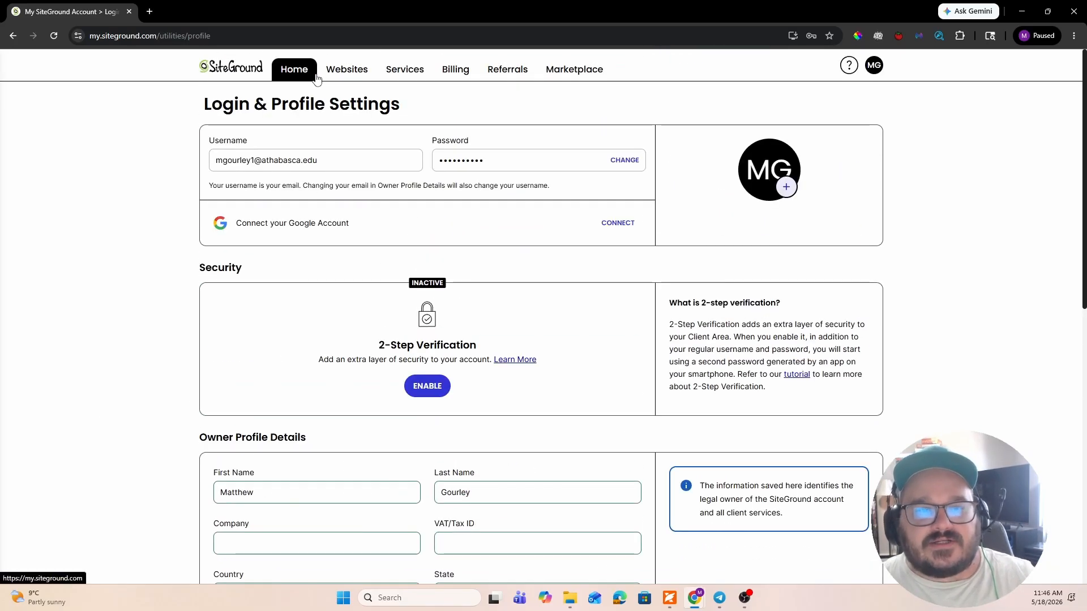
click(331, 75)
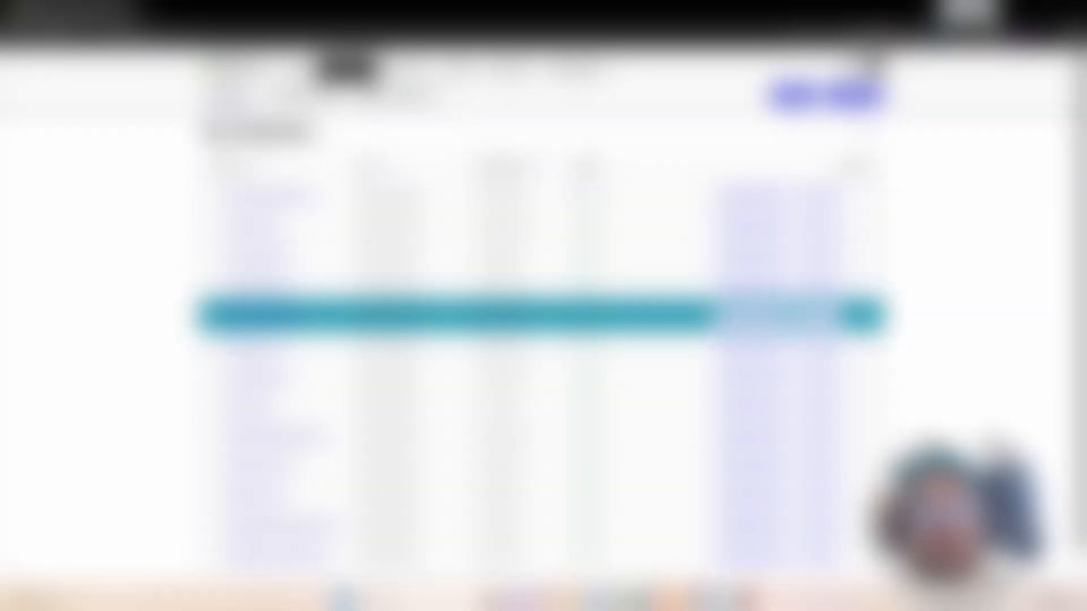
- Start adding a new website to the account and choose WordPress as its application
scroll(543, 317, down, 1)
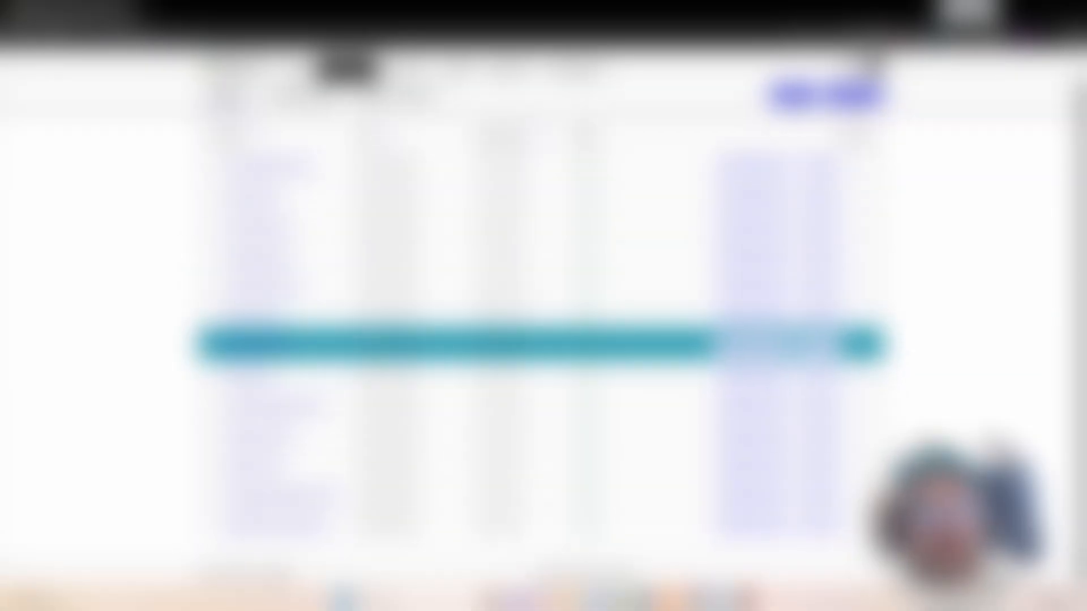
scroll(543, 333, up, 1)
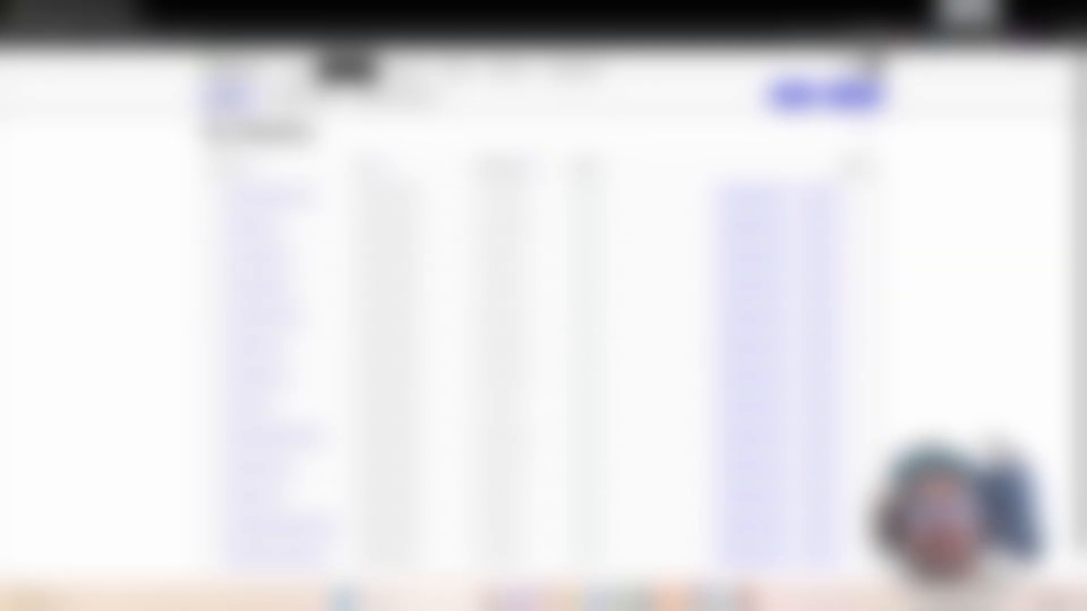
click(226, 94)
click(853, 95)
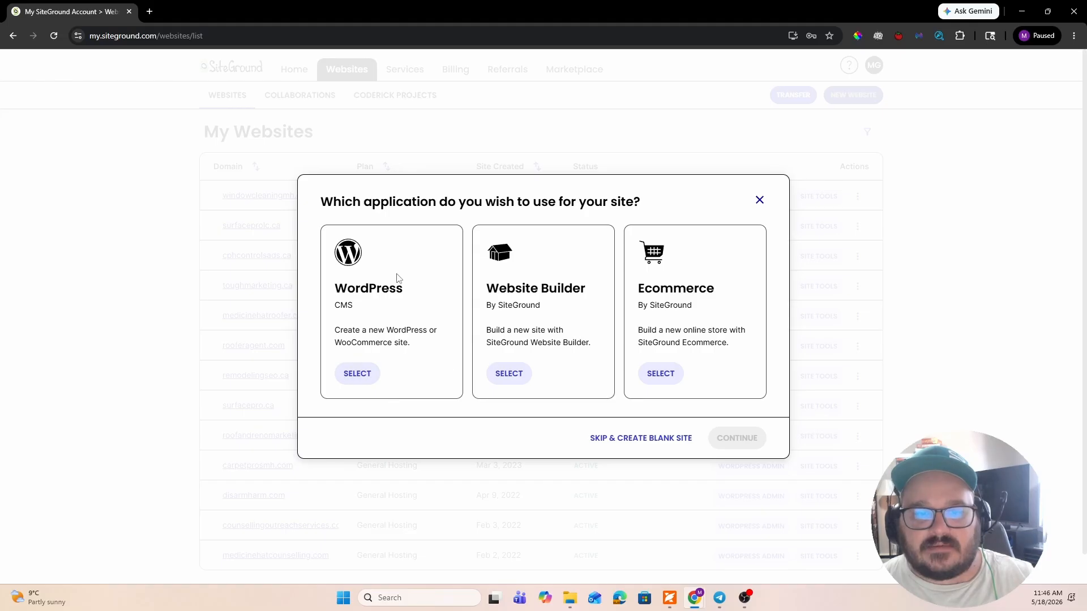
click(368, 376)
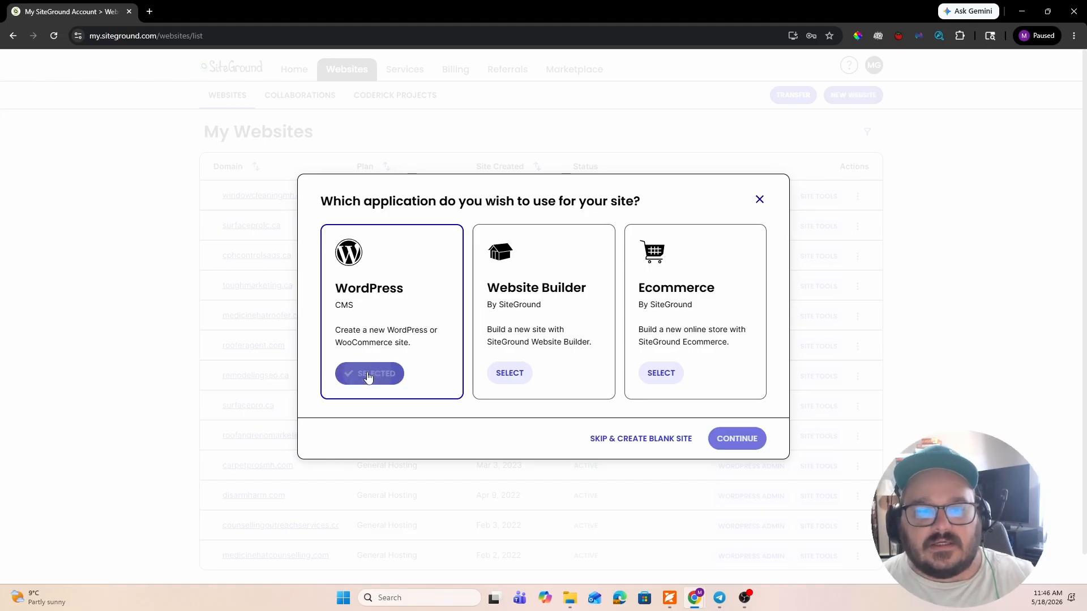
click(737, 445)
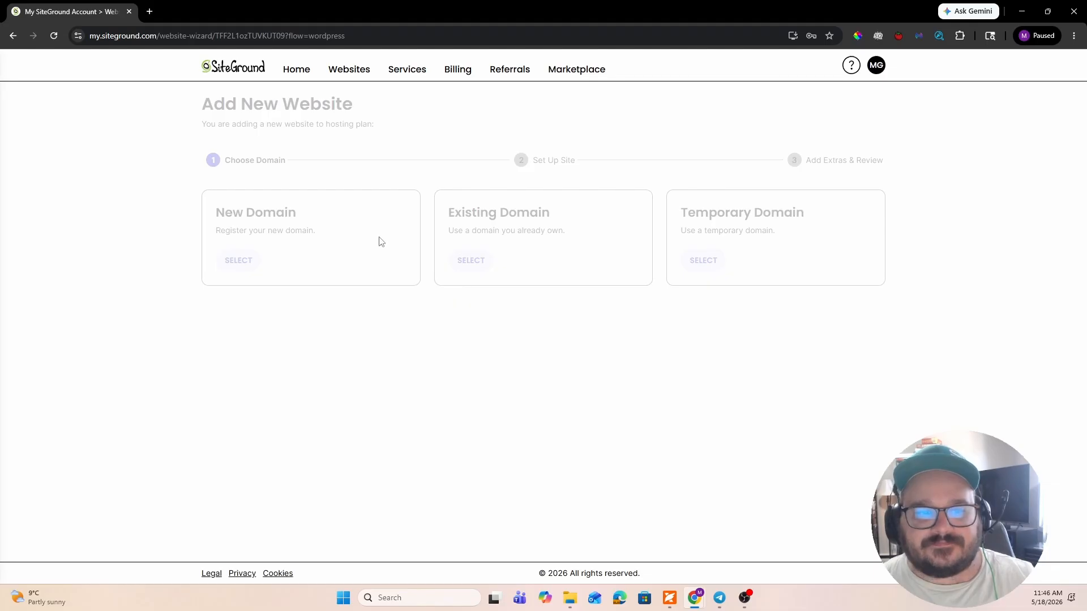
- Choose to register a new domain for the site and search for mhplumbing.com
click(241, 261)
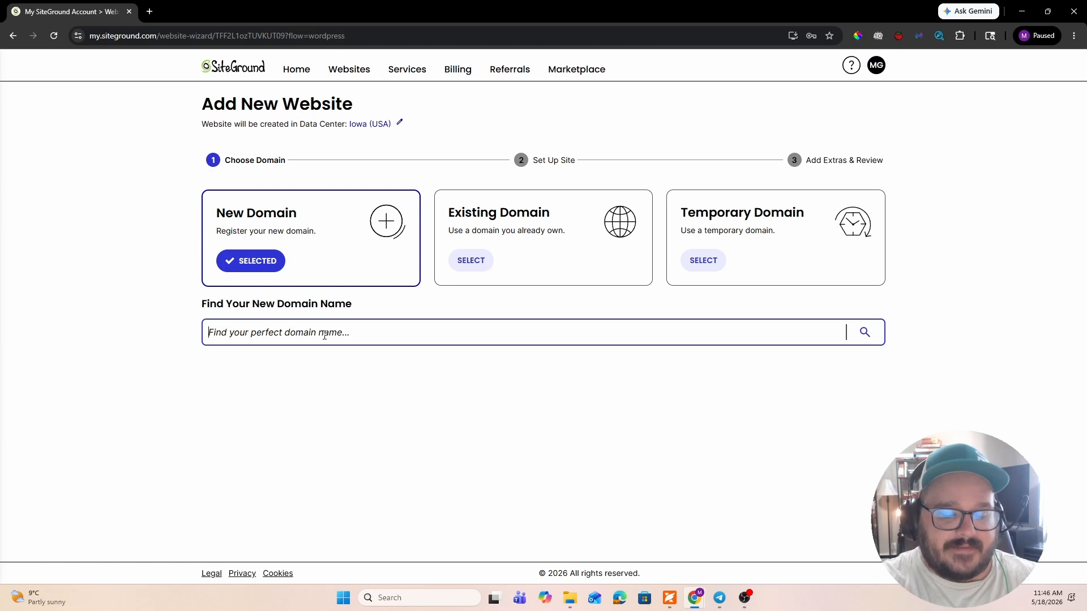
text(mhplumbi)
text(ng.com)
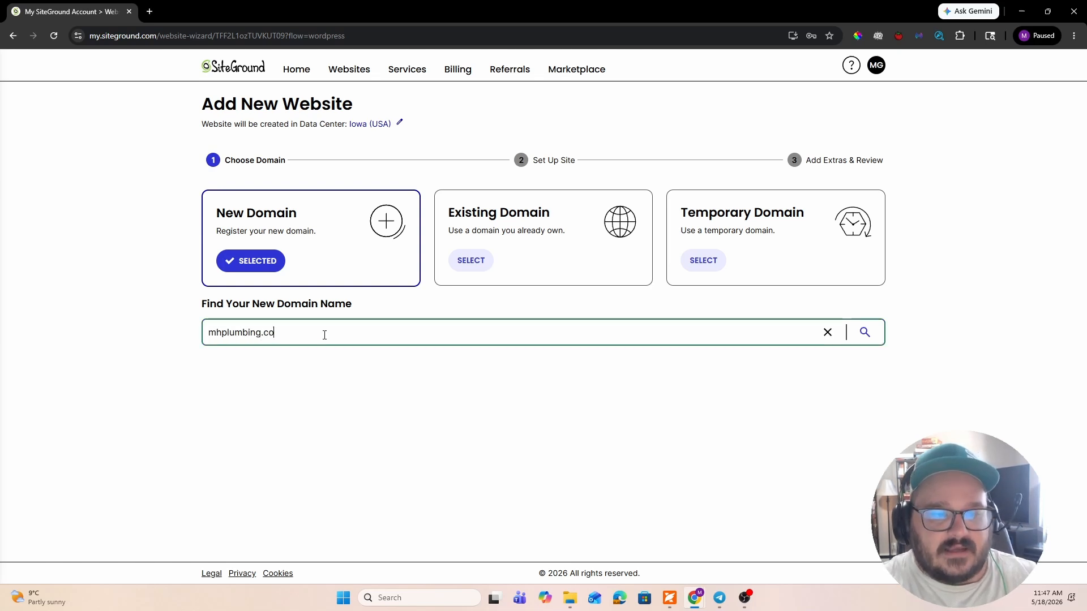
key(Return)
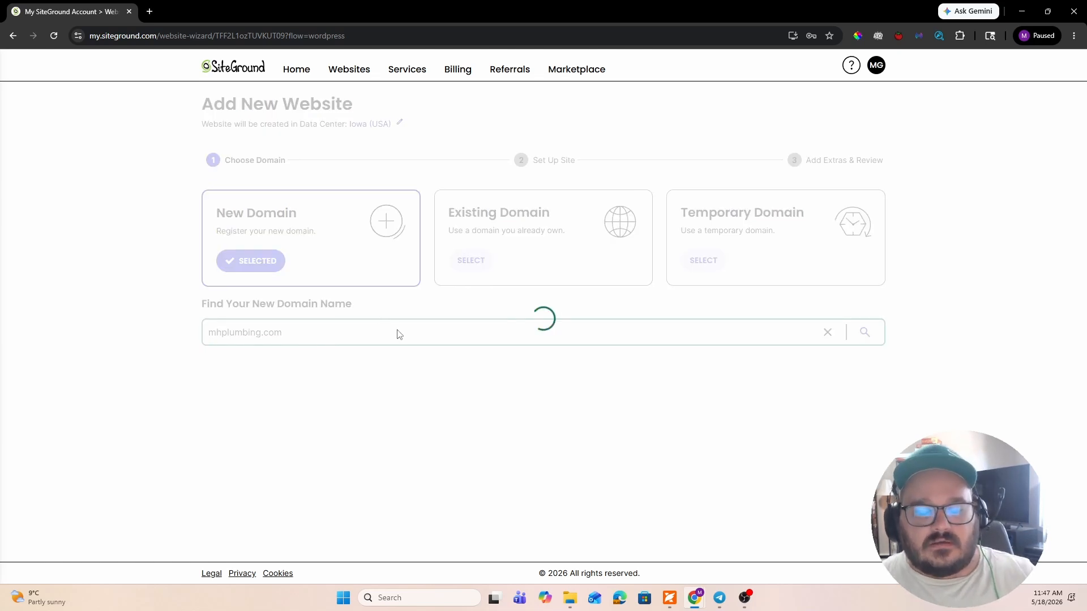
scroll(379, 320, down, 2)
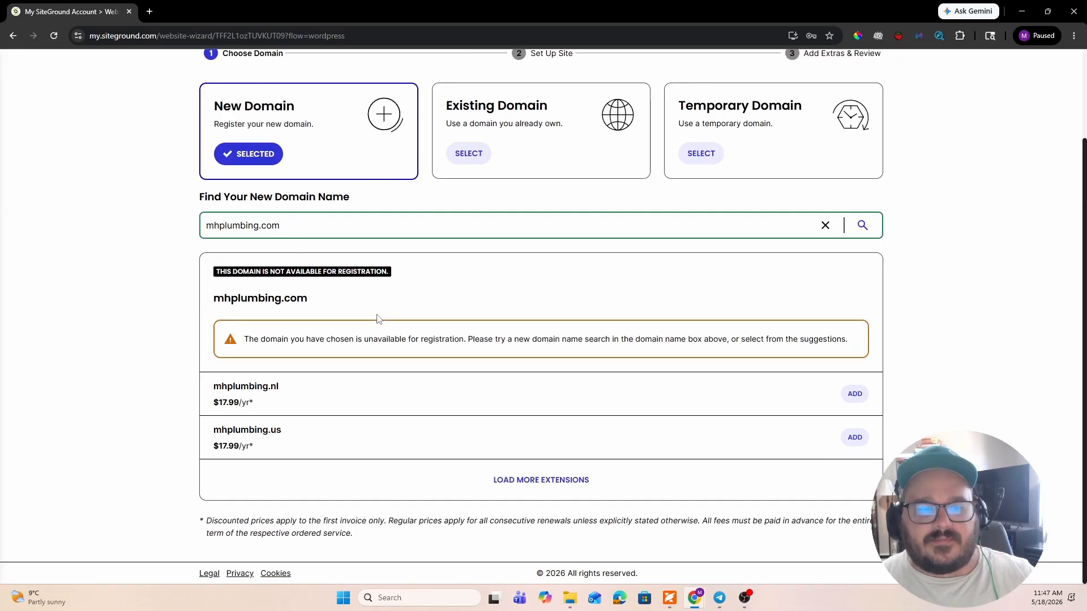
- Replace the domain search with medhatplumbing.com and check whether it can be registered
triple_click(314, 224)
text(p)
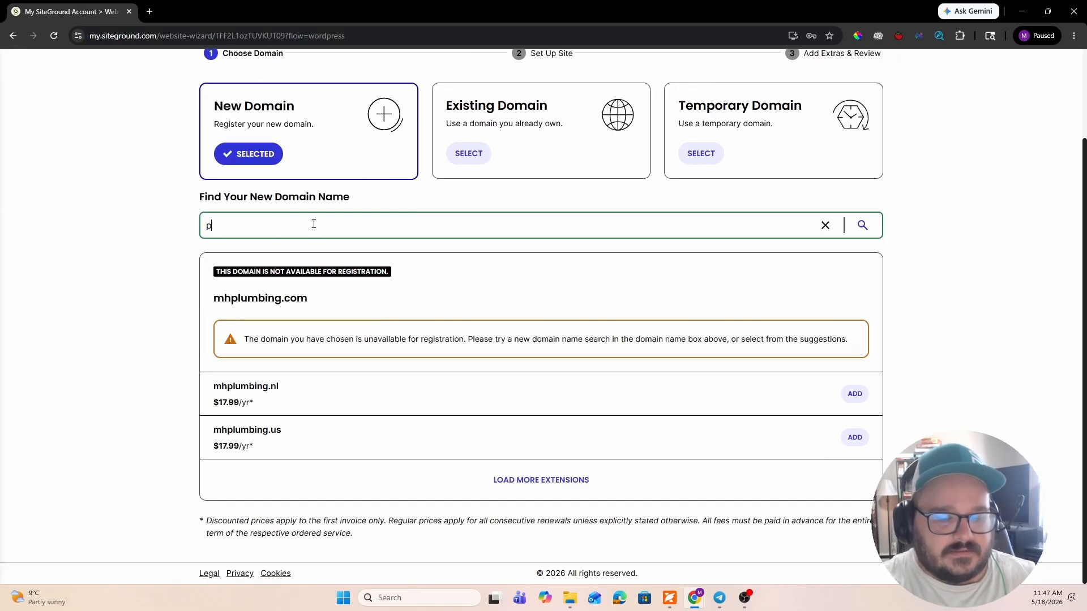
text(lumbingm)
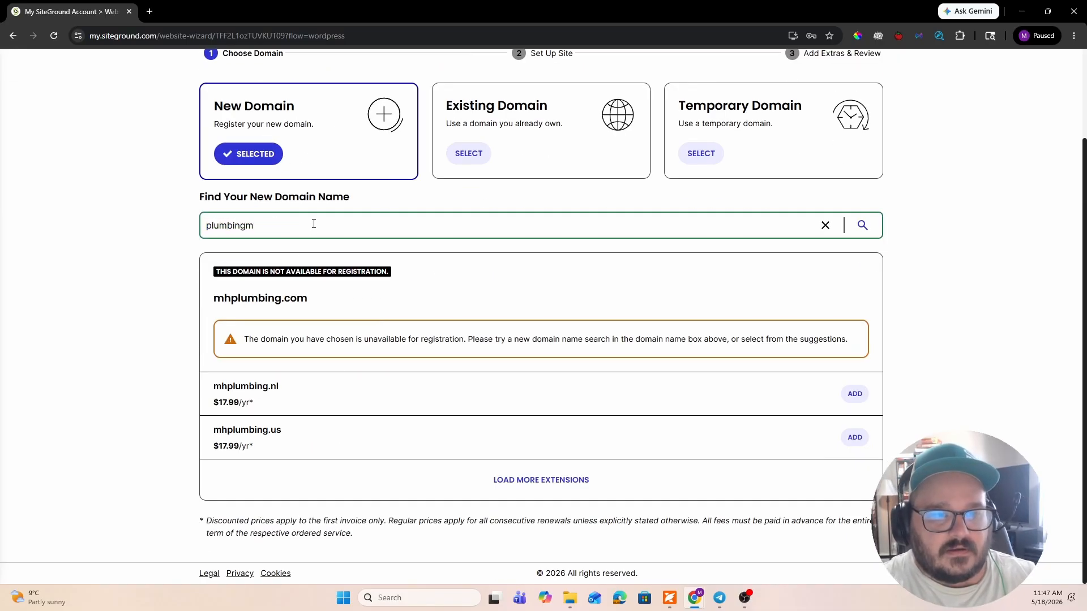
key(BackSpace)
key(BackSpace)
key(BackSpace)
key(BackSpace)
key(BackSpace)
key(BackSpace)
key(BackSpace)
key(BackSpace)
key(BackSpace)
text(medhah)
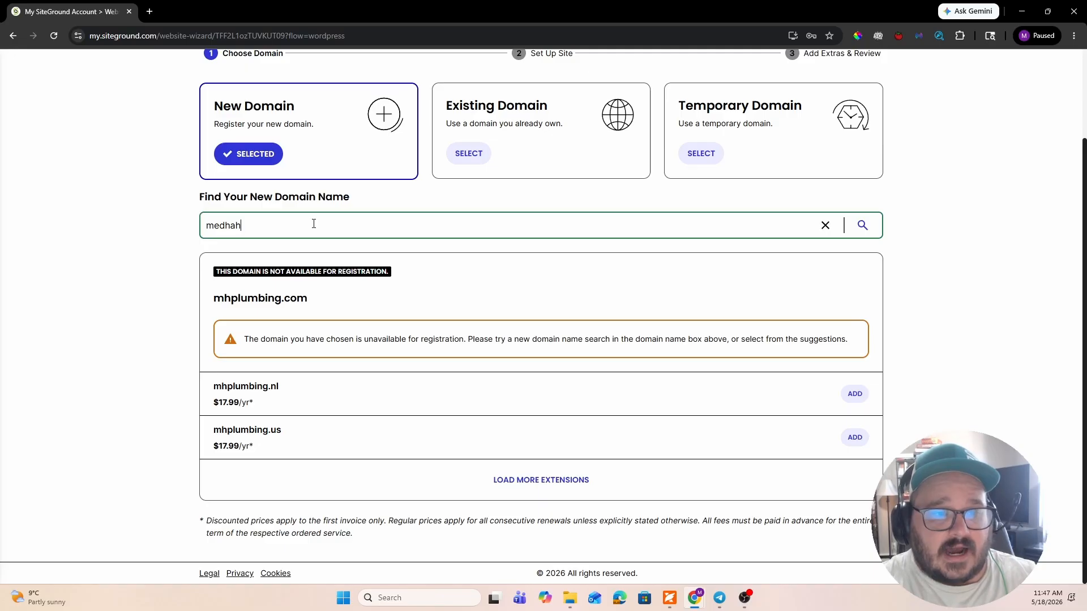
key(BackSpace)
key(BackSpace)
text(atplu)
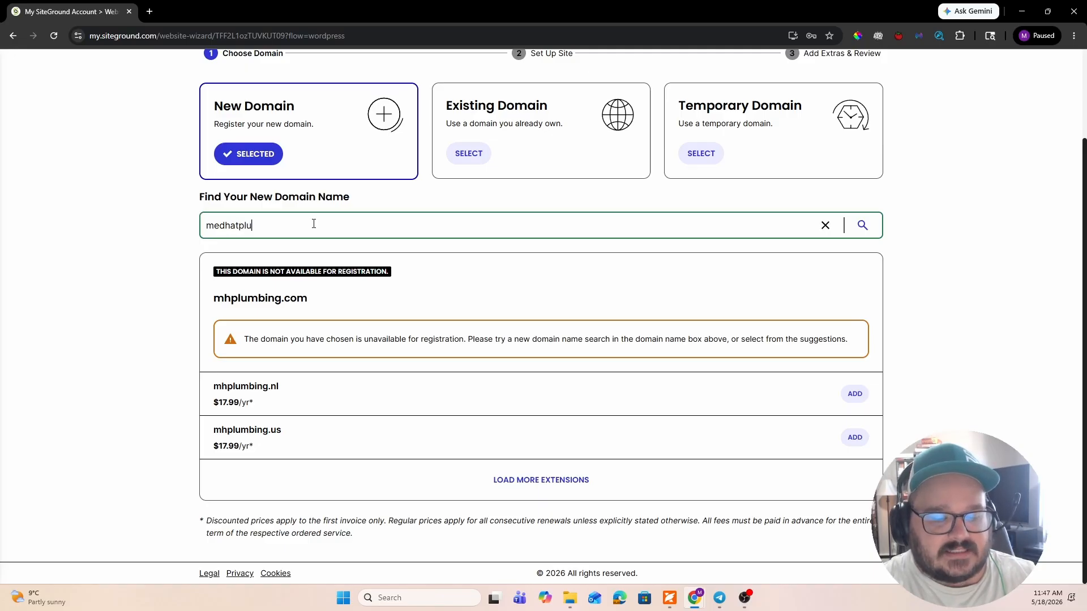
text(mbing.c)
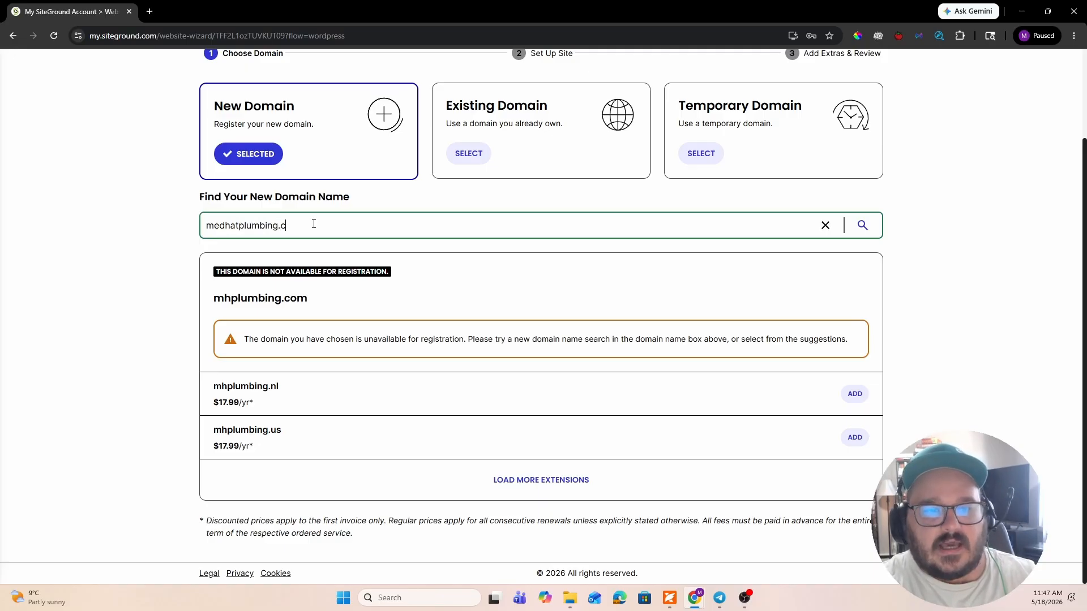
text(om)
key(Return)
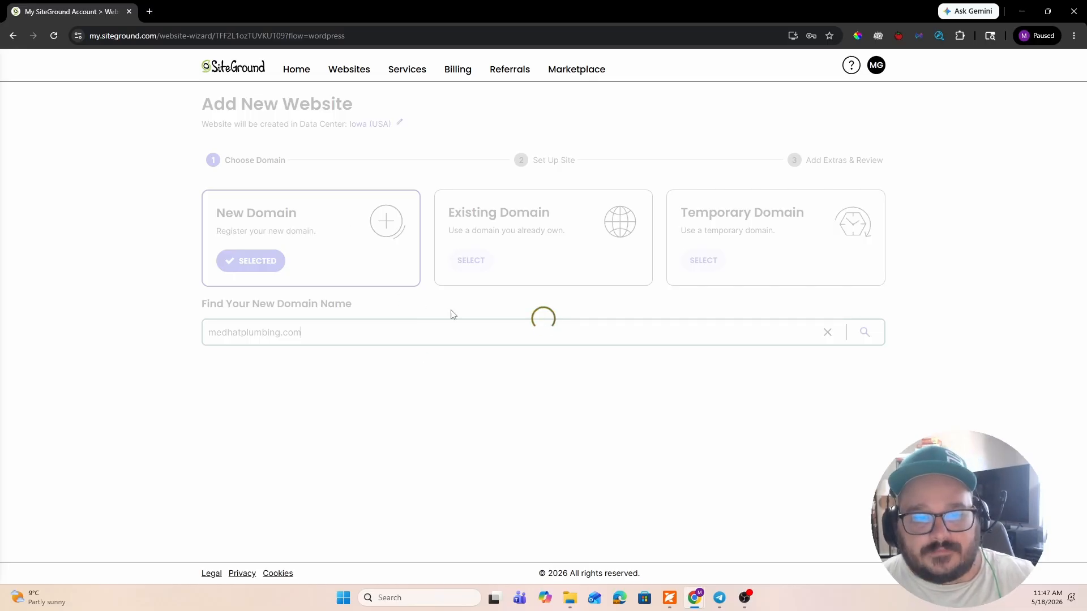
- Review the domain's price, alternative extensions and Domain Privacy offer, and continue with medhatplumbing.com without adding privacy
scroll(459, 303, down, 5)
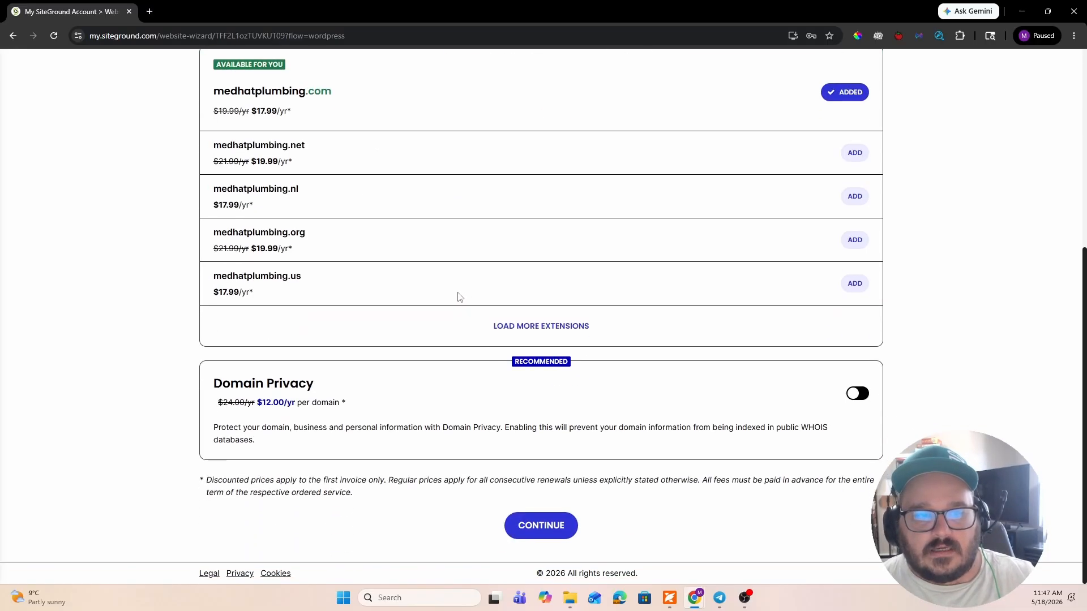
scroll(433, 273, up, 2)
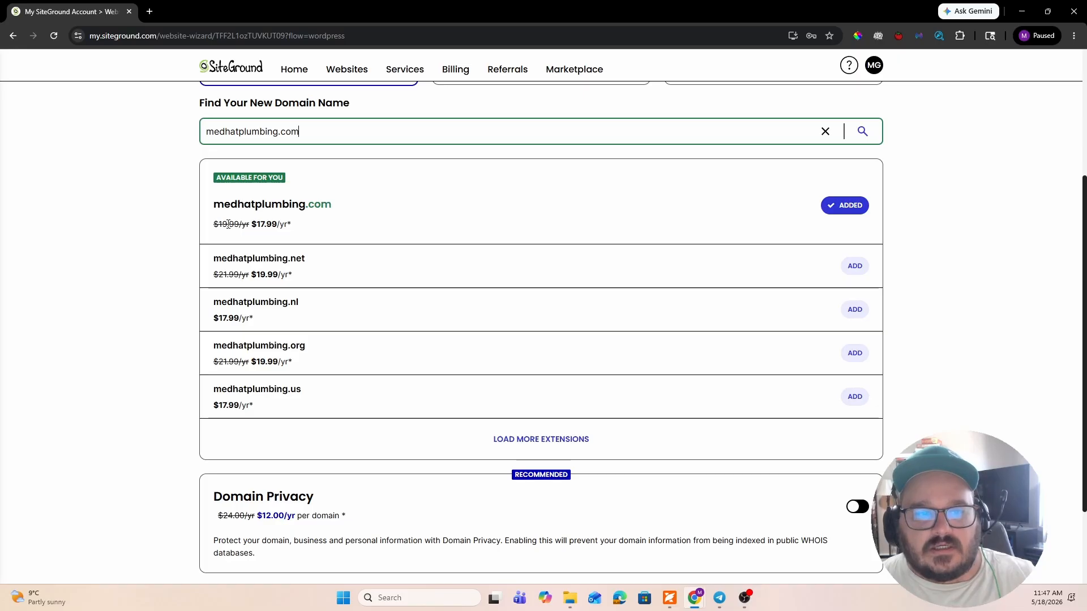
drag(297, 229, 199, 230)
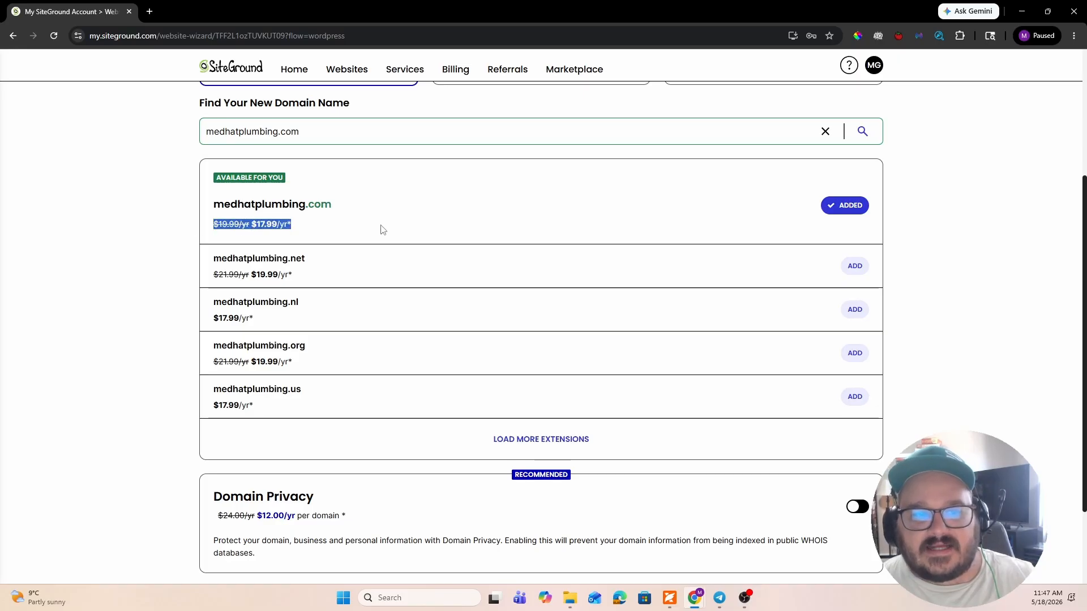
click(396, 229)
scroll(506, 232, down, 2)
scroll(464, 405, up, 2)
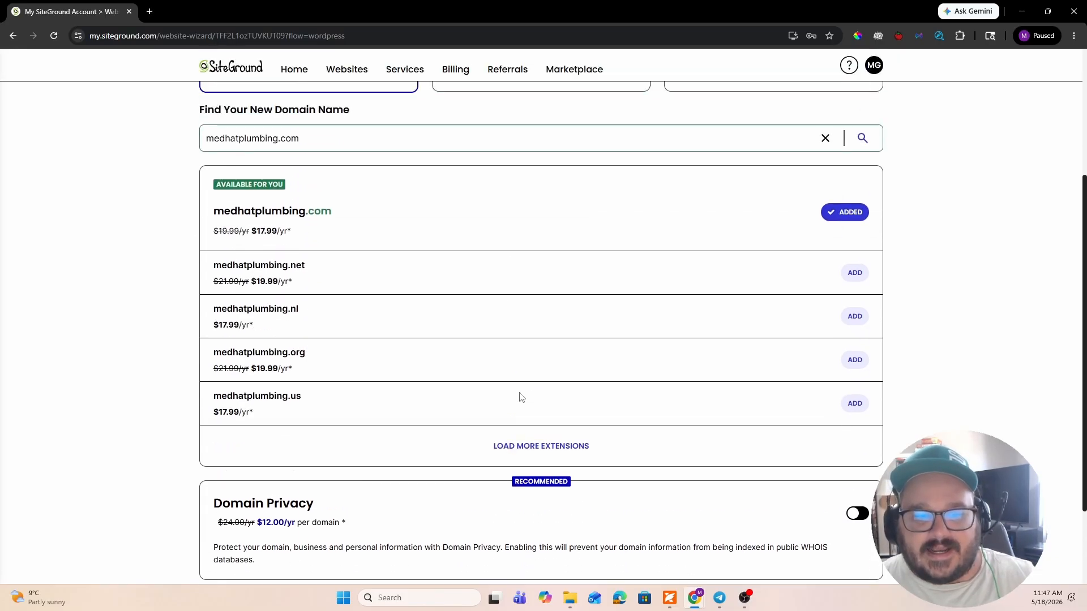
scroll(626, 383, down, 2)
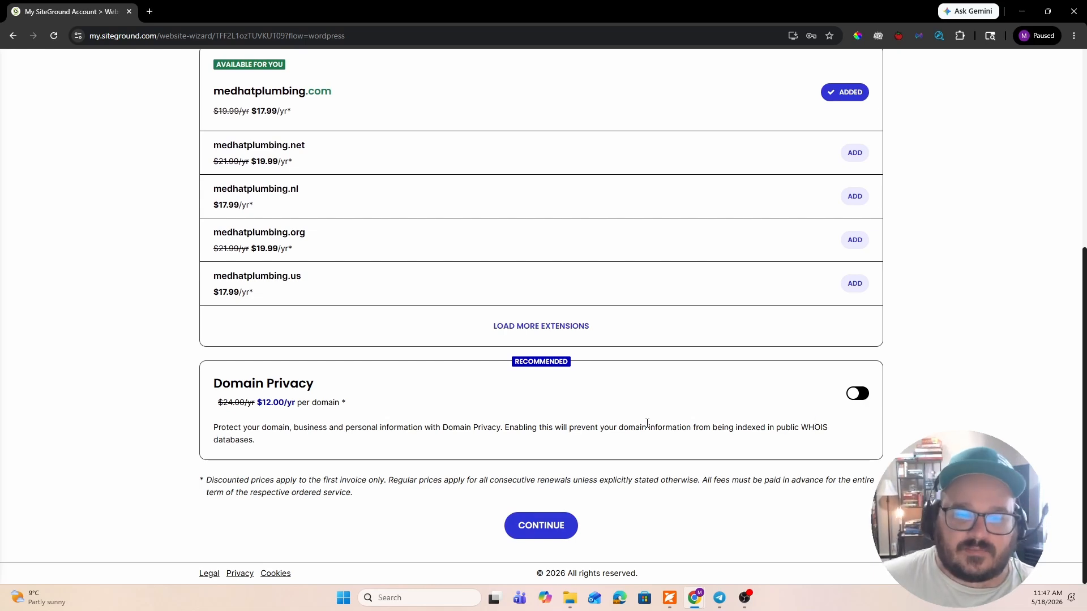
scroll(610, 439, up, 5)
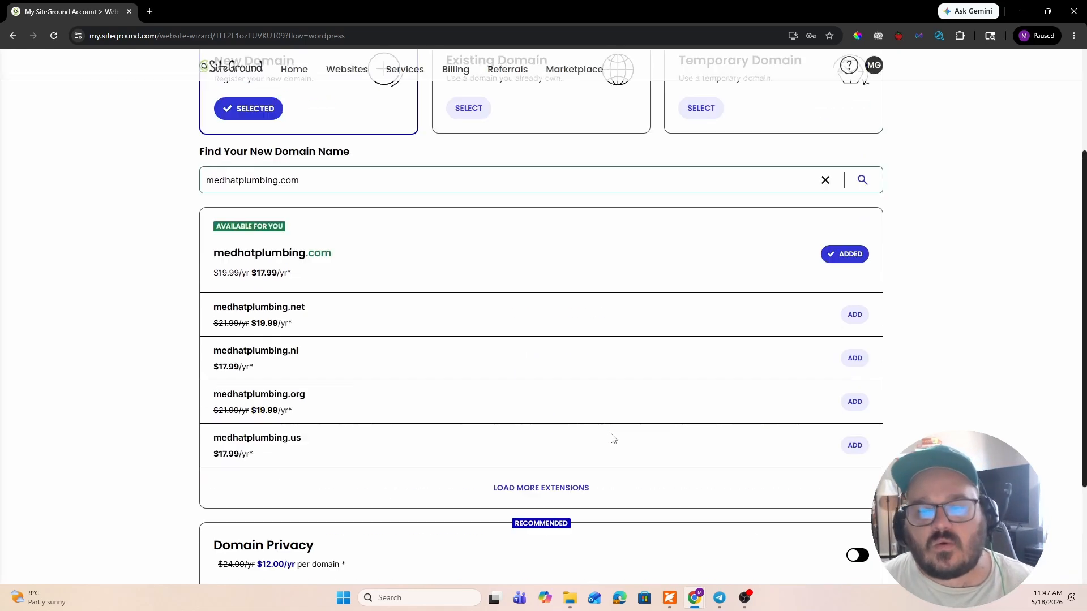
scroll(611, 438, down, 5)
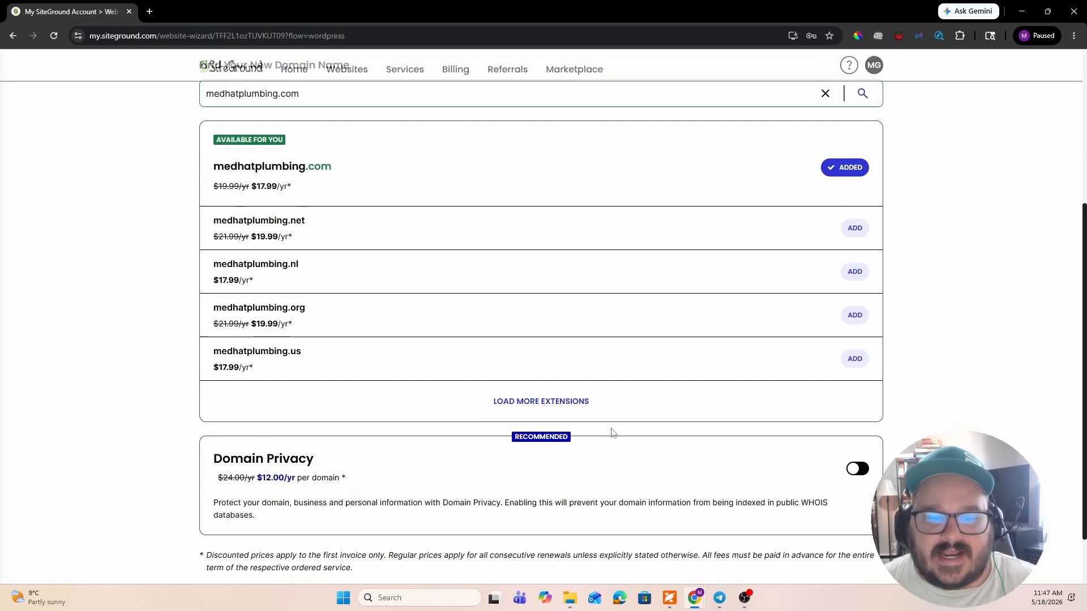
click(541, 524)
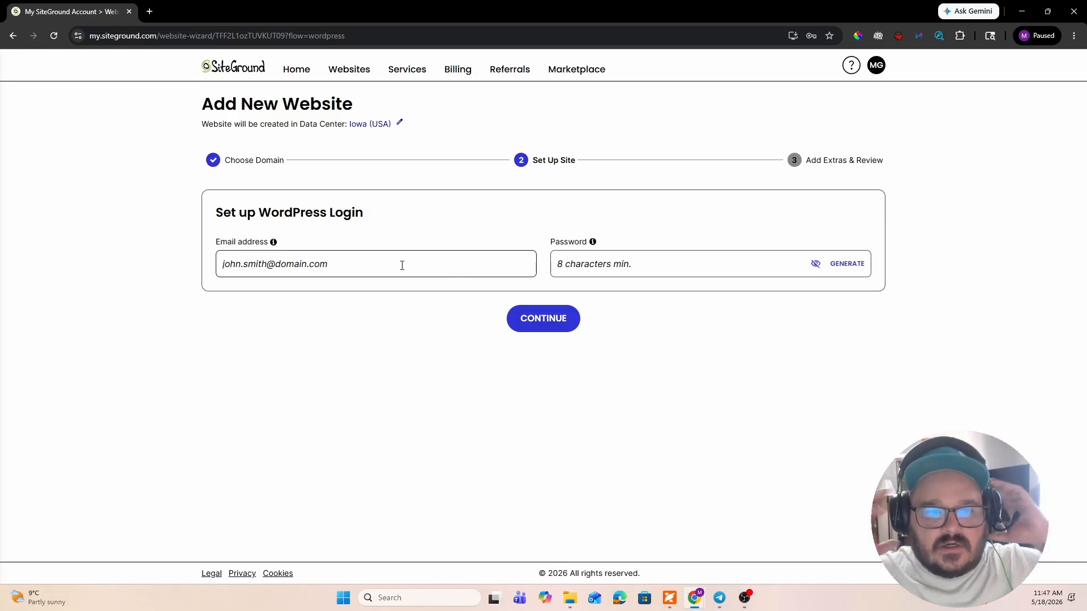
- Set up the WordPress login with the admin email address and account password, and continue to the extras
click(402, 265)
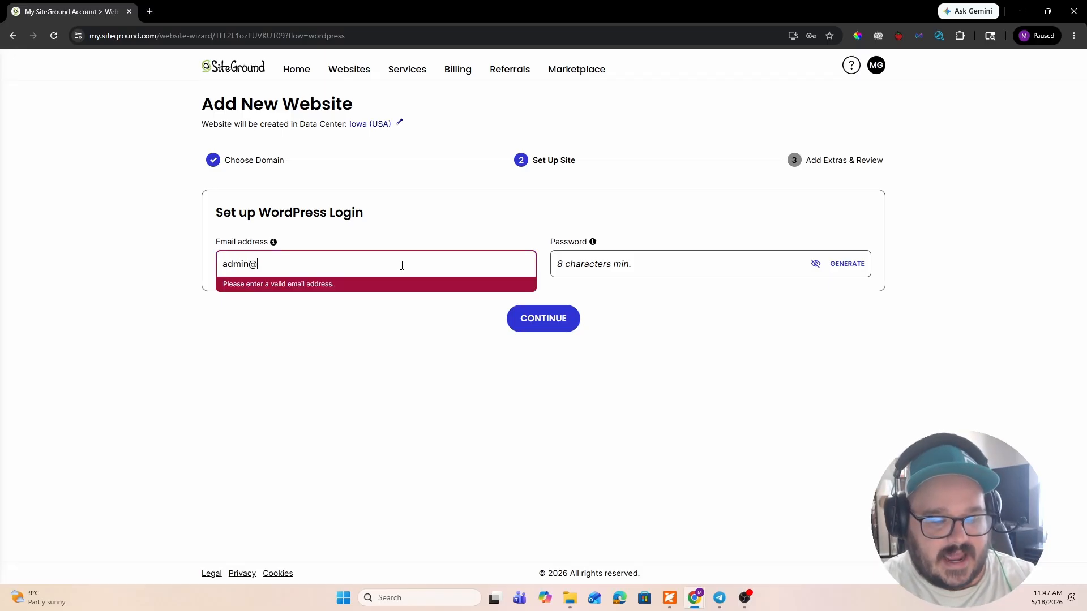
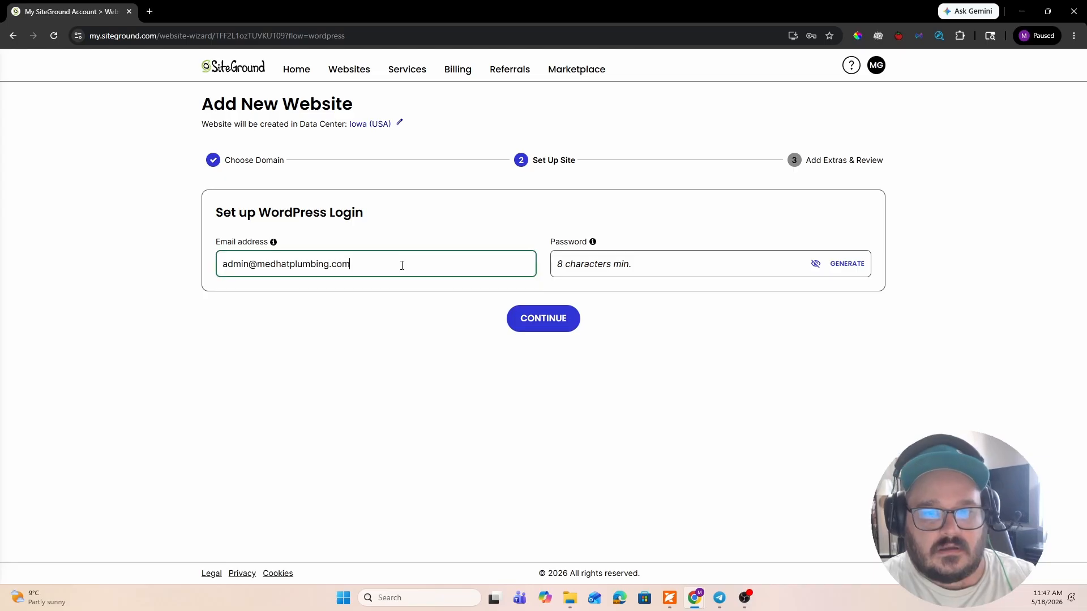
key(Tab)
text(a•••••••)
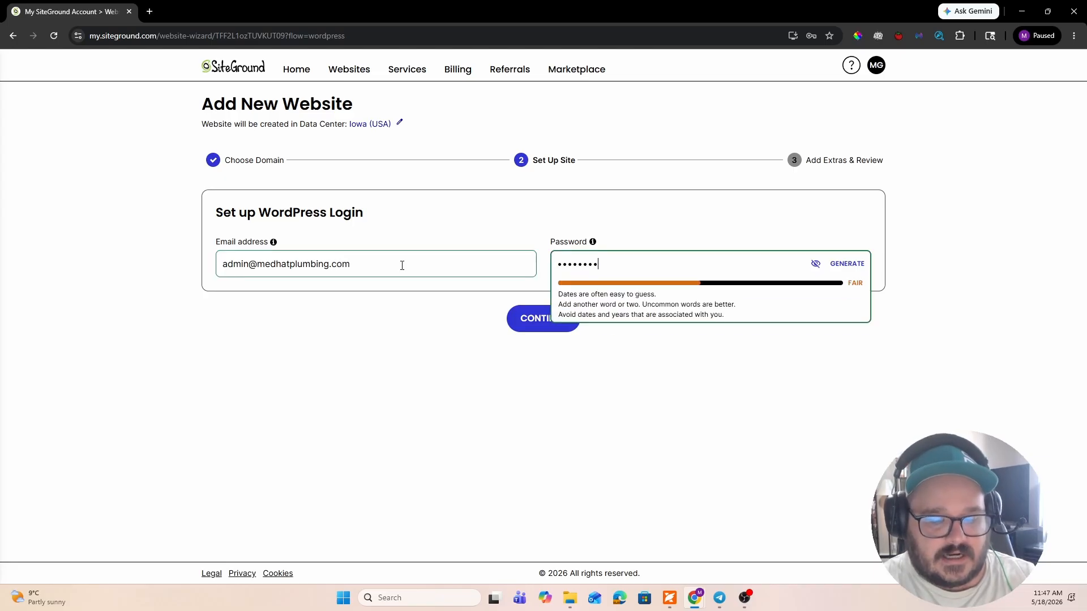
text(•)
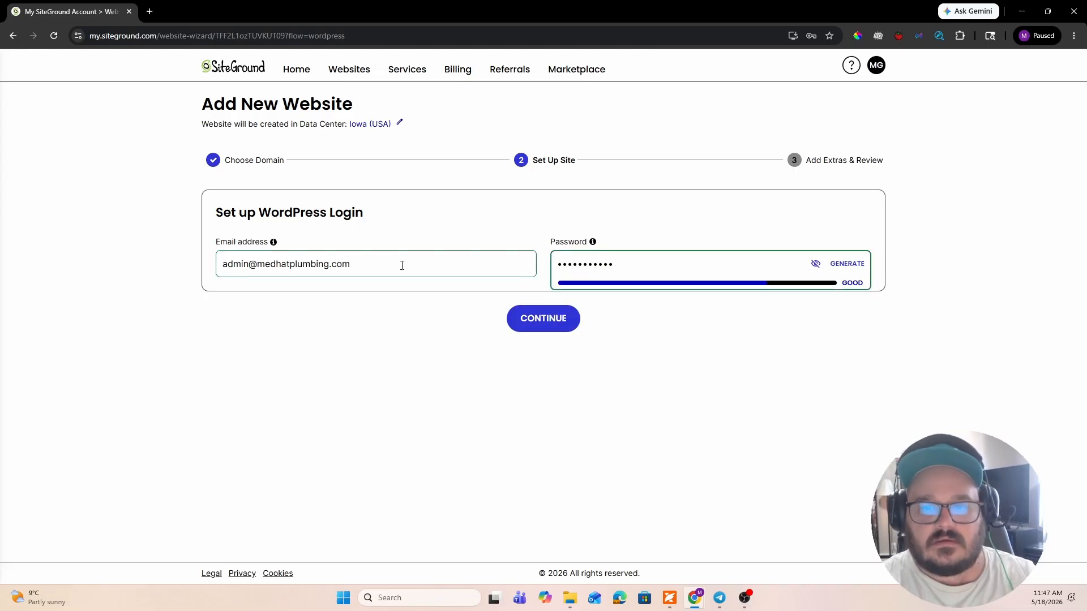
click(544, 313)
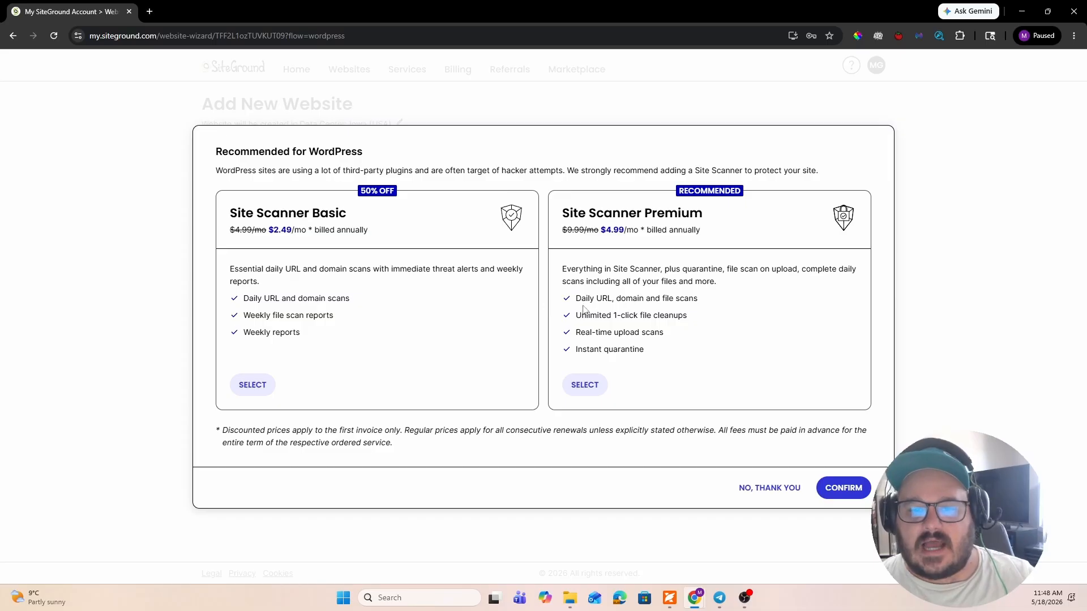
- Decline the Site Scanner add-ons and look over the Email Marketing and Premium Backup extras and the payment summary
click(778, 495)
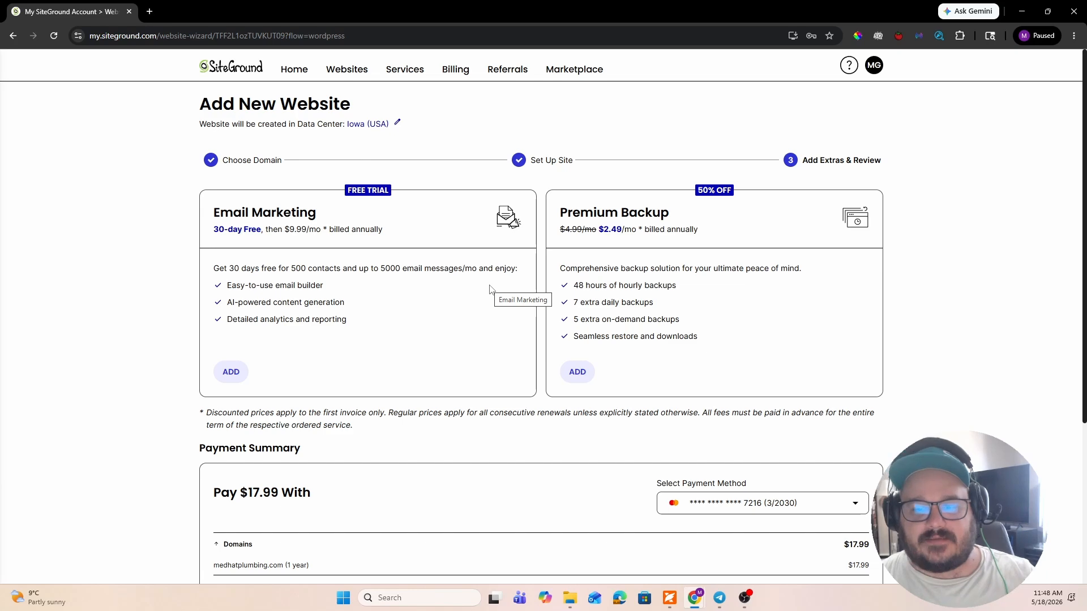
scroll(491, 289, down, 4)
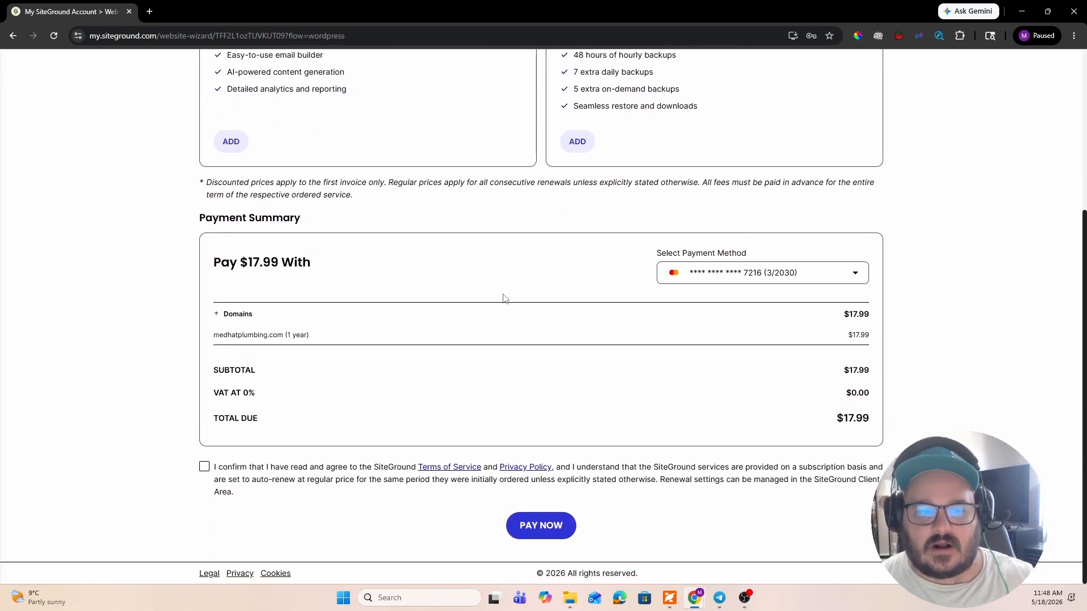
scroll(491, 289, up, 4)
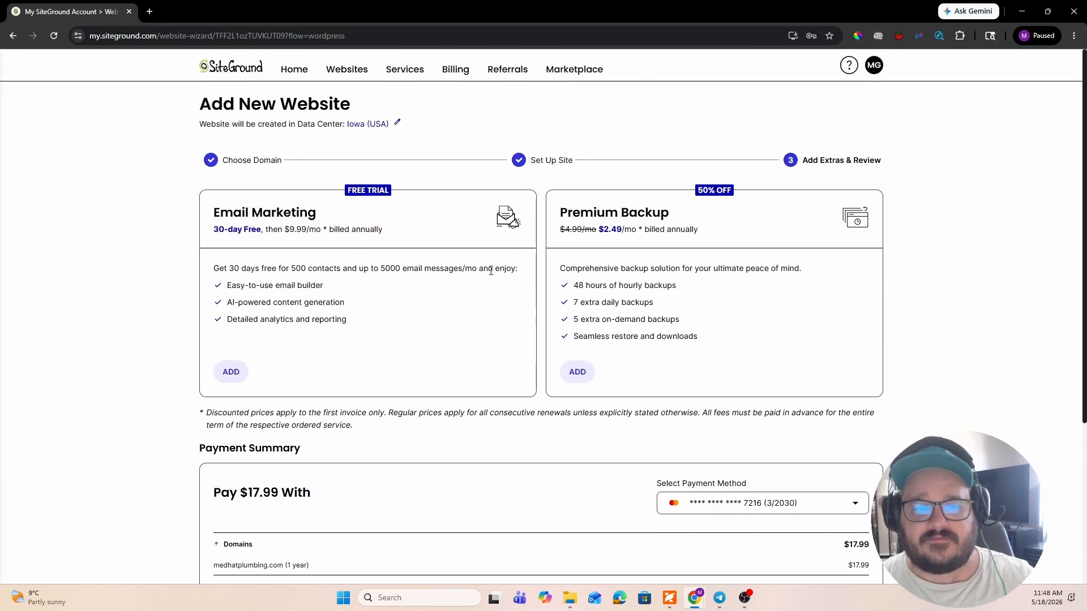
- Check the order amounts, agree to the Terms of Service and Privacy Policy, and pay for the order
scroll(492, 269, down, 4)
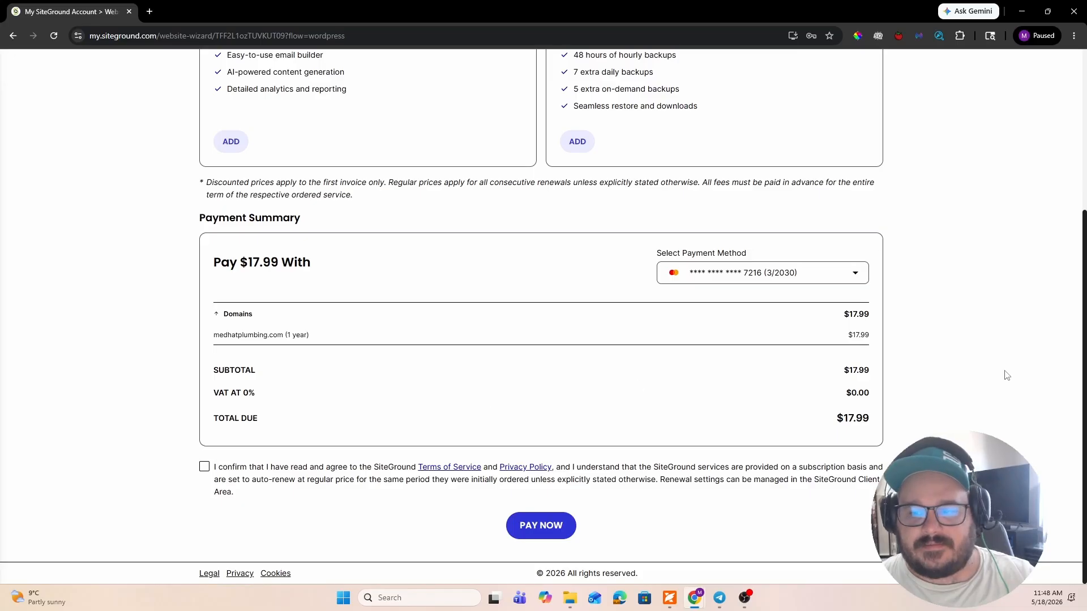
drag(842, 315, 882, 417)
click(882, 417)
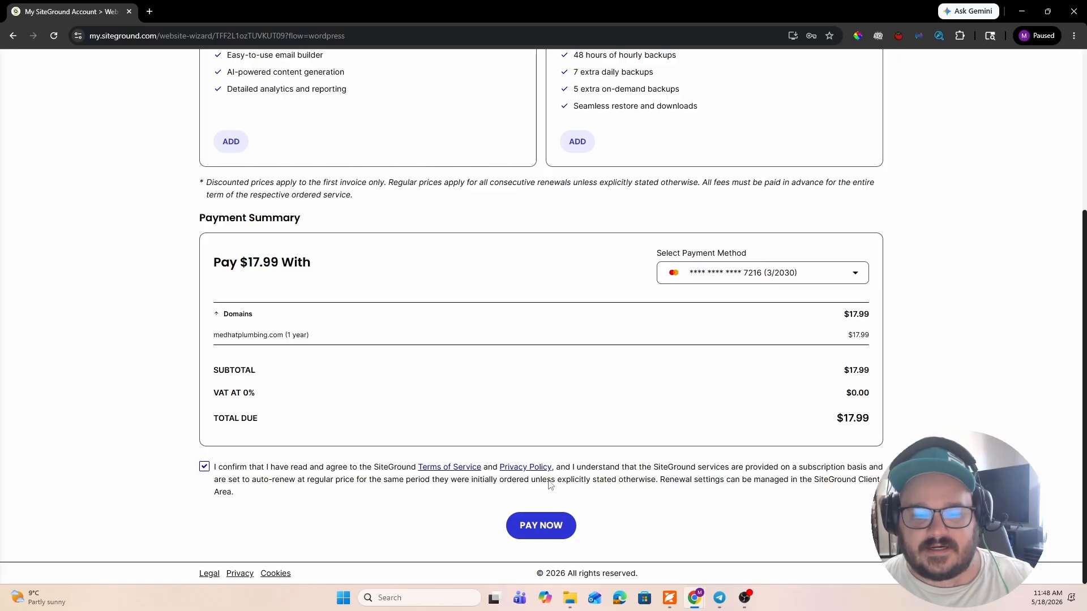
click(542, 524)
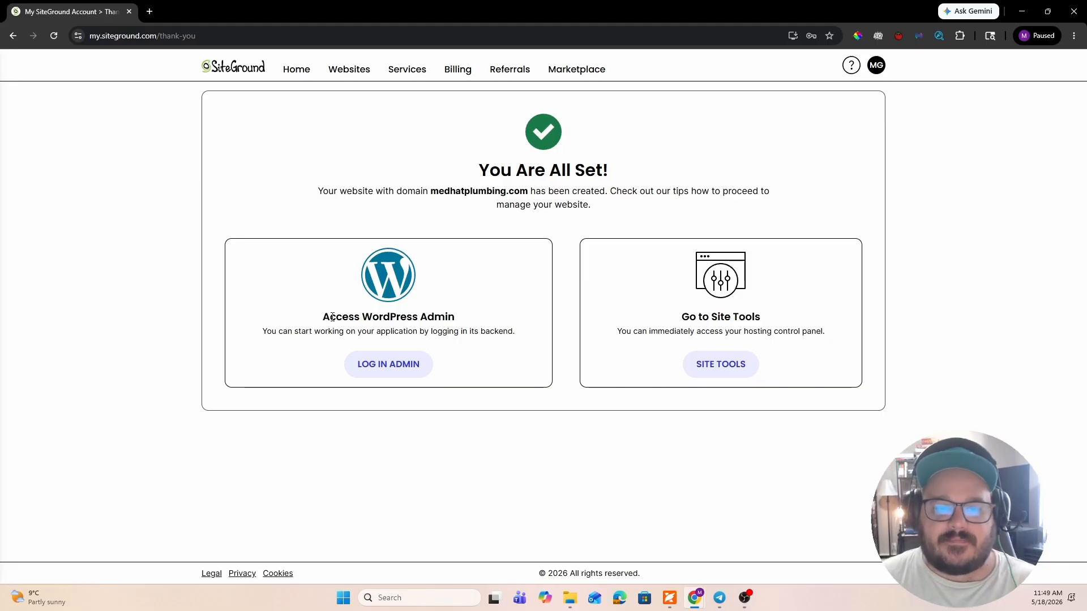
- Open Site Tools for the new website and look over the dashboard's pinned tools, disk usage and site statistics
drag(332, 317, 543, 343)
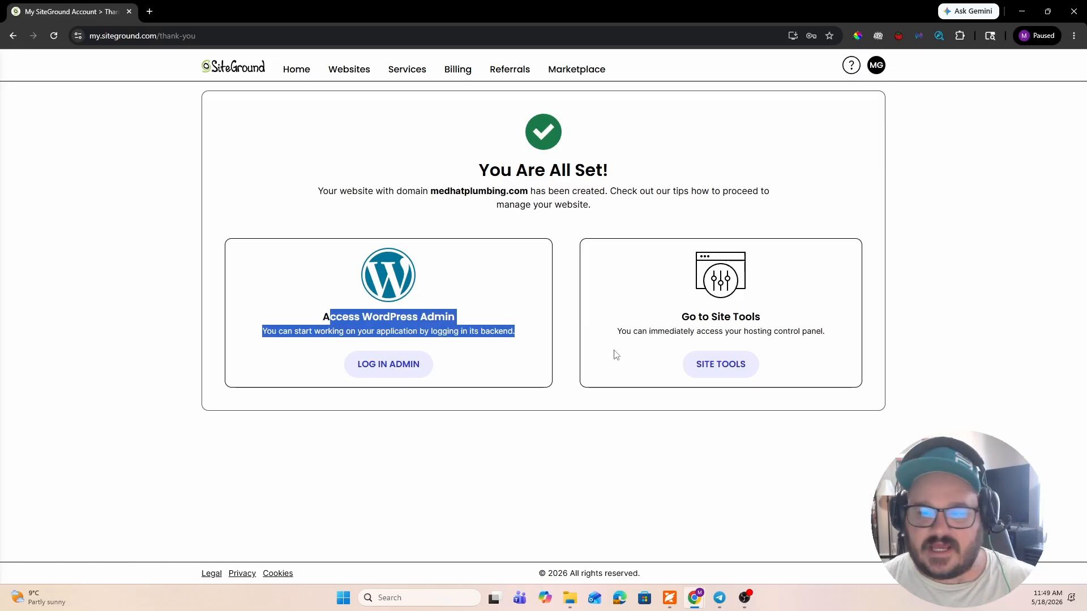
drag(658, 332, 868, 352)
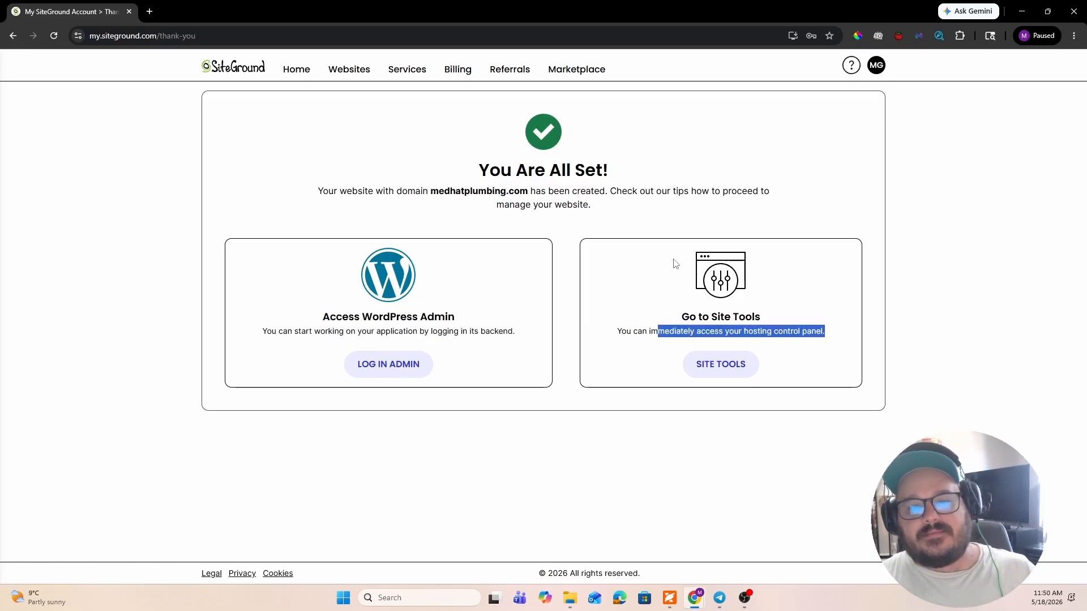
click(700, 366)
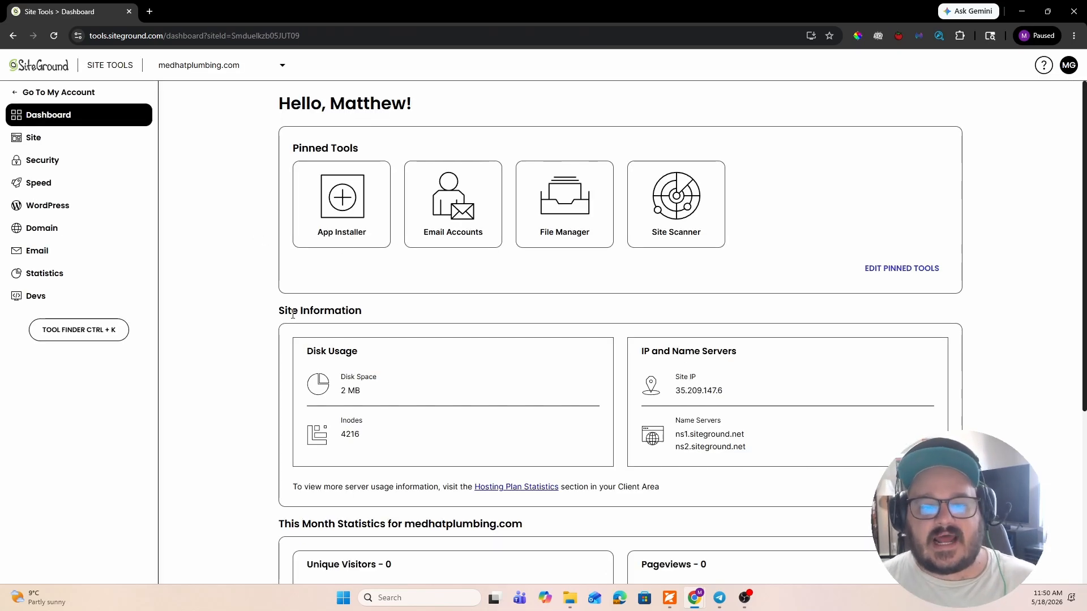
scroll(293, 314, down, 5)
scroll(292, 314, up, 5)
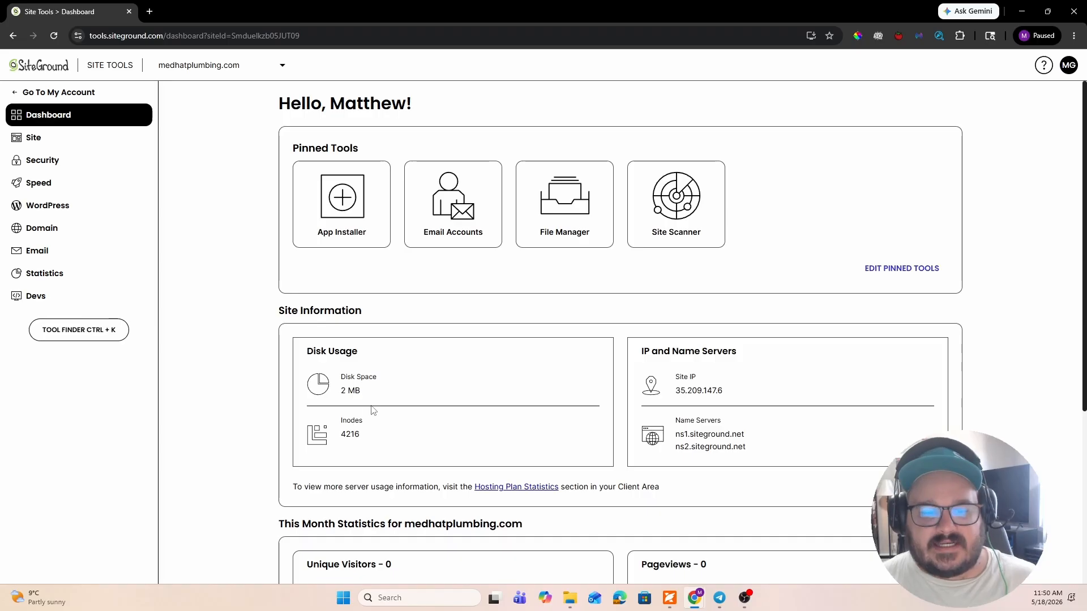
drag(361, 389, 334, 395)
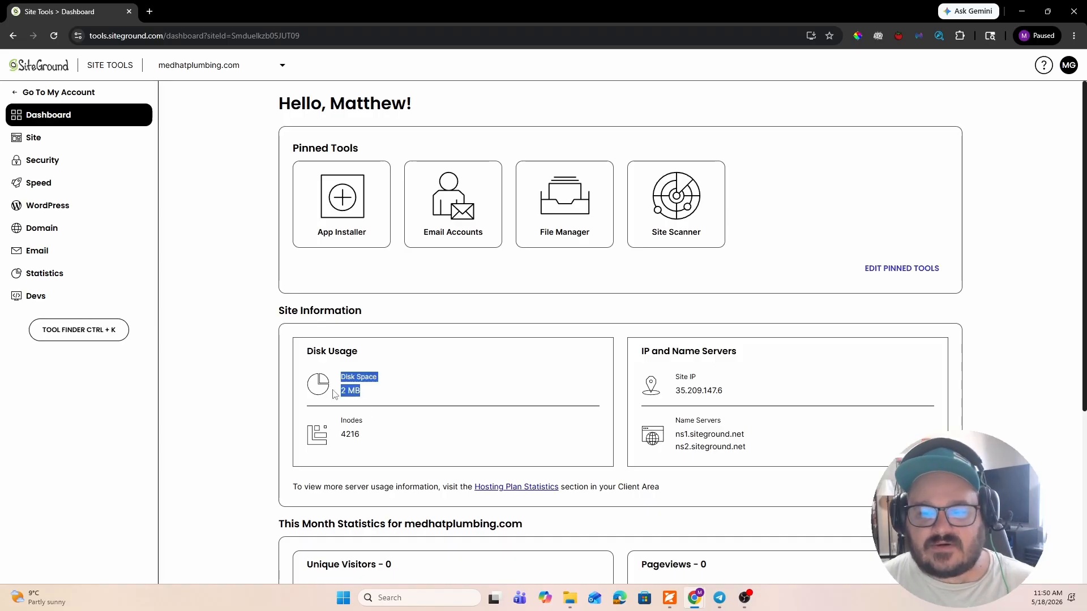
scroll(403, 347, down, 1)
scroll(405, 348, up, 1)
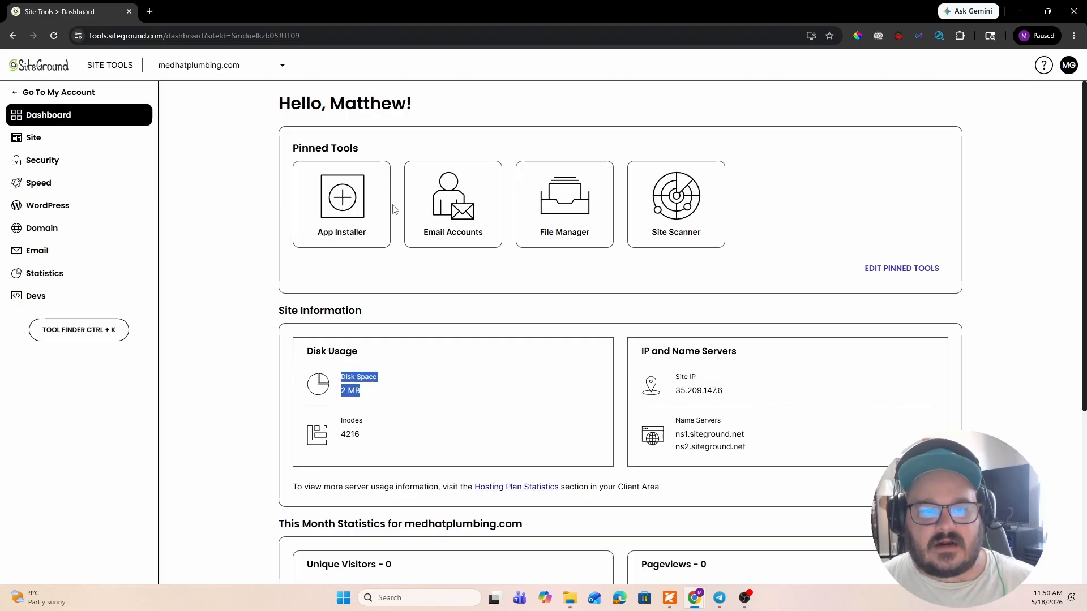
- Look through the Site and Security tools and read when backups are enabled for the site
click(96, 145)
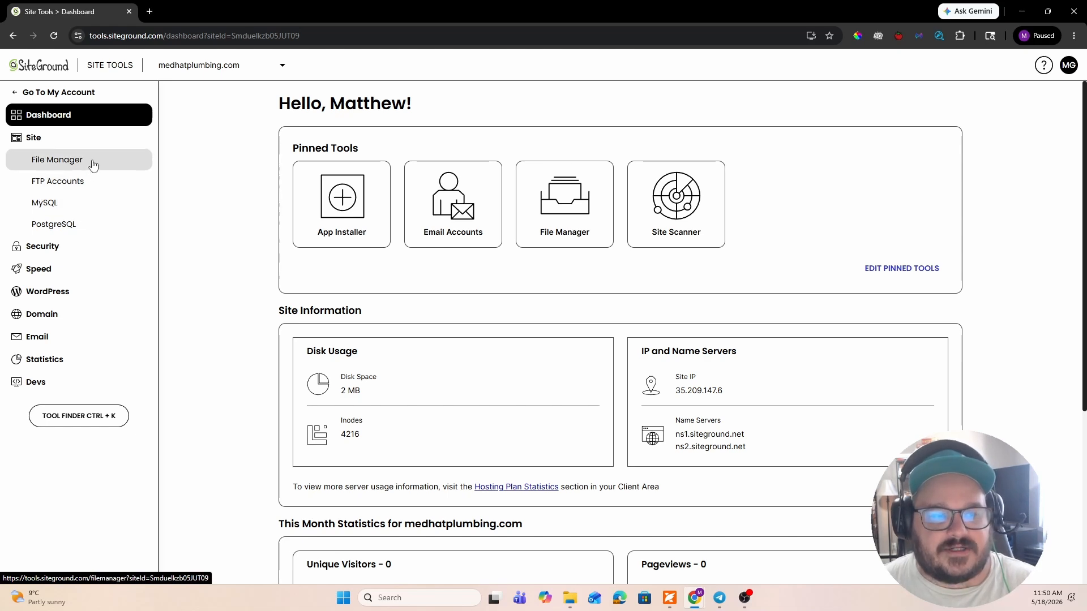
click(83, 247)
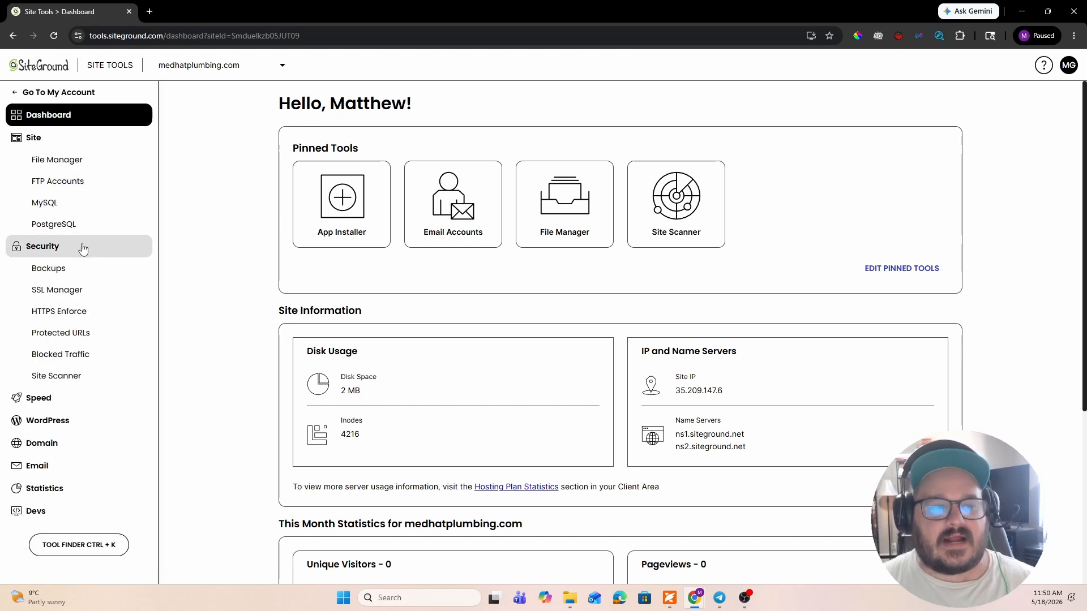
click(92, 273)
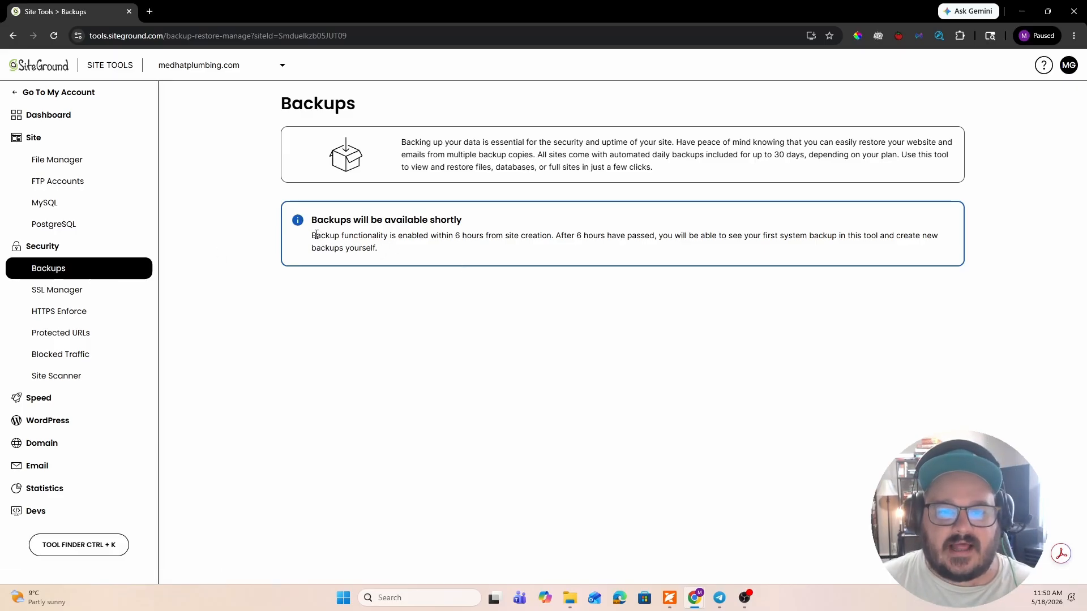
drag(313, 234, 477, 250)
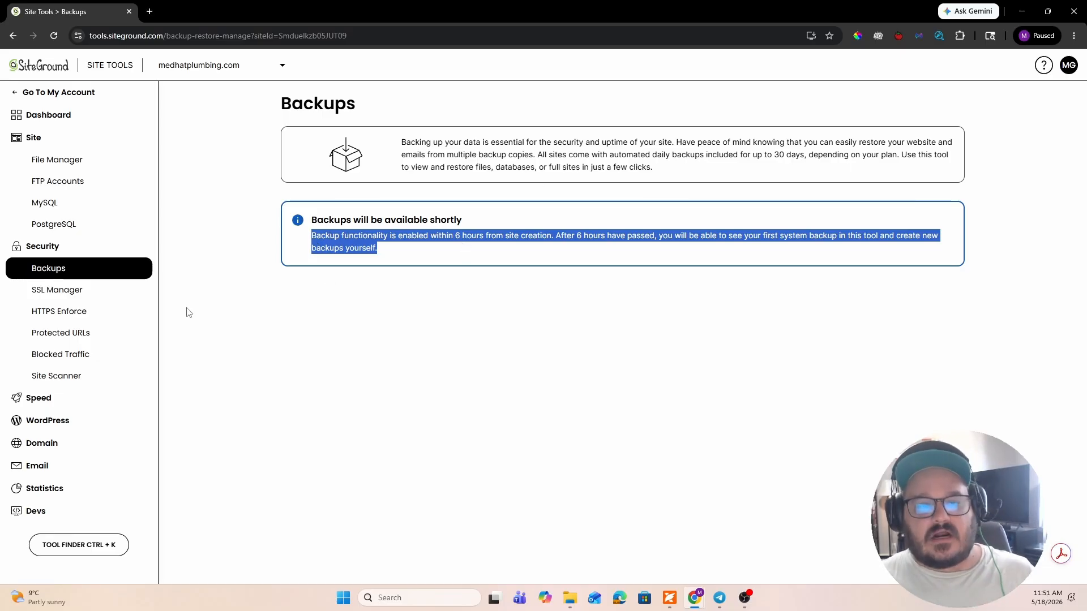
- Install a Let's Encrypt Wildcard SSL certificate for medhatplumbing.com and turn on HTTPS Enforce for the domain
click(91, 291)
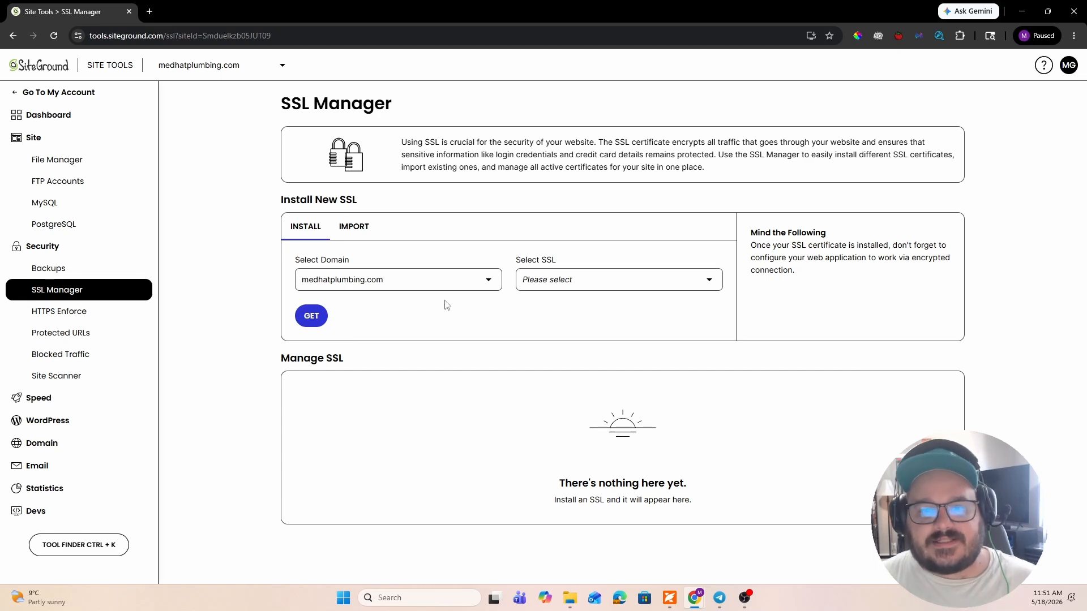
click(563, 279)
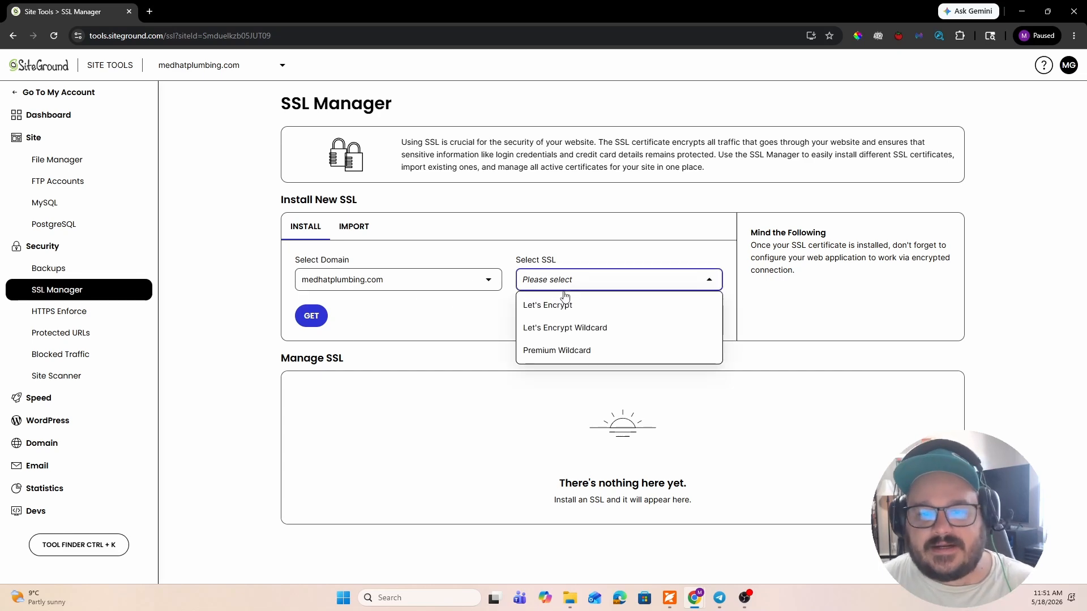
click(569, 336)
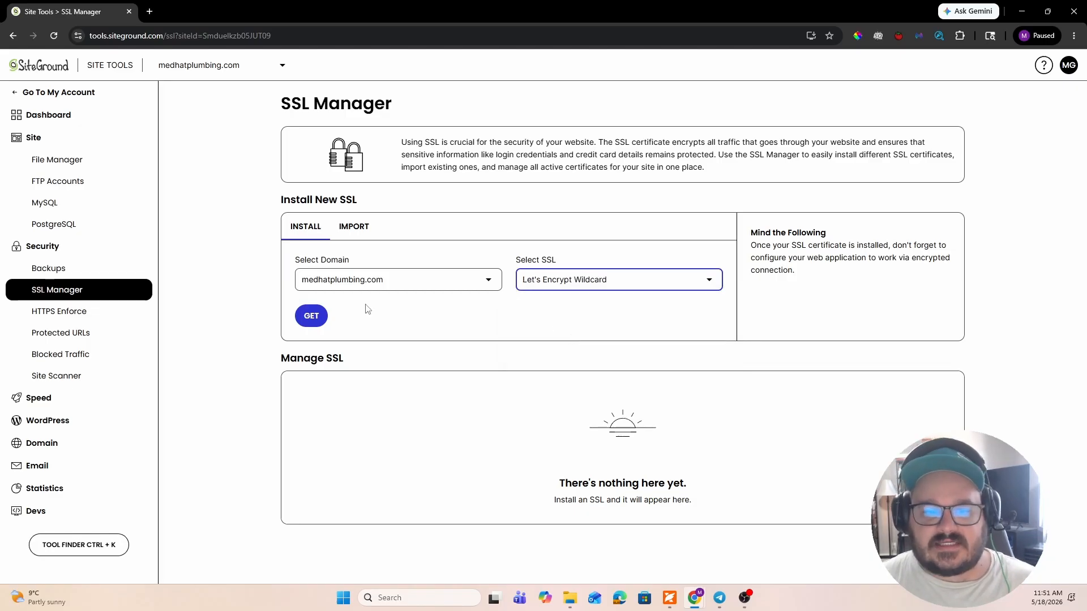
click(314, 320)
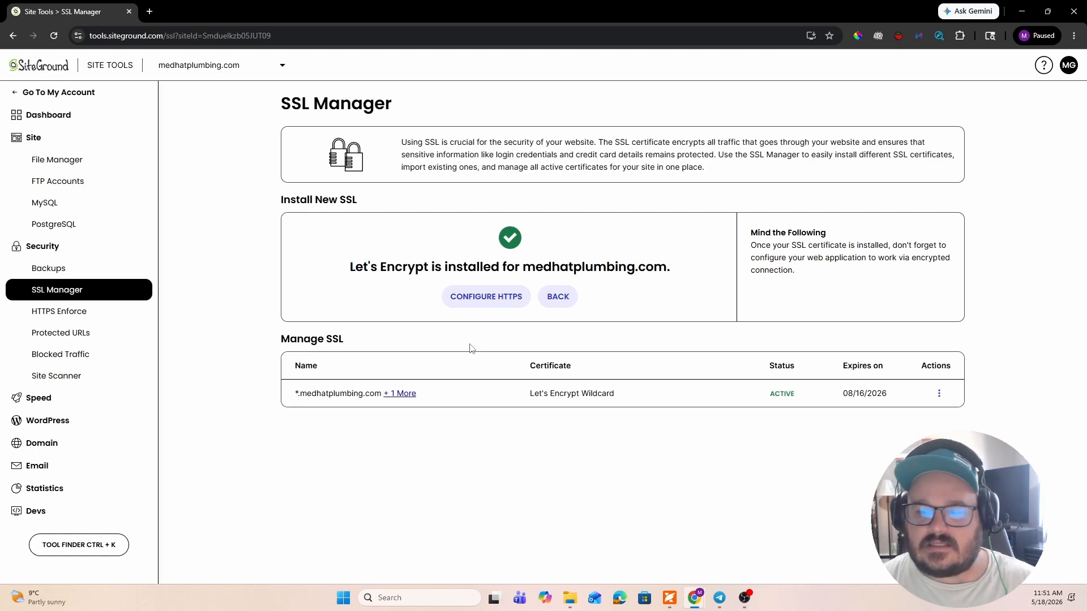
drag(768, 390, 804, 397)
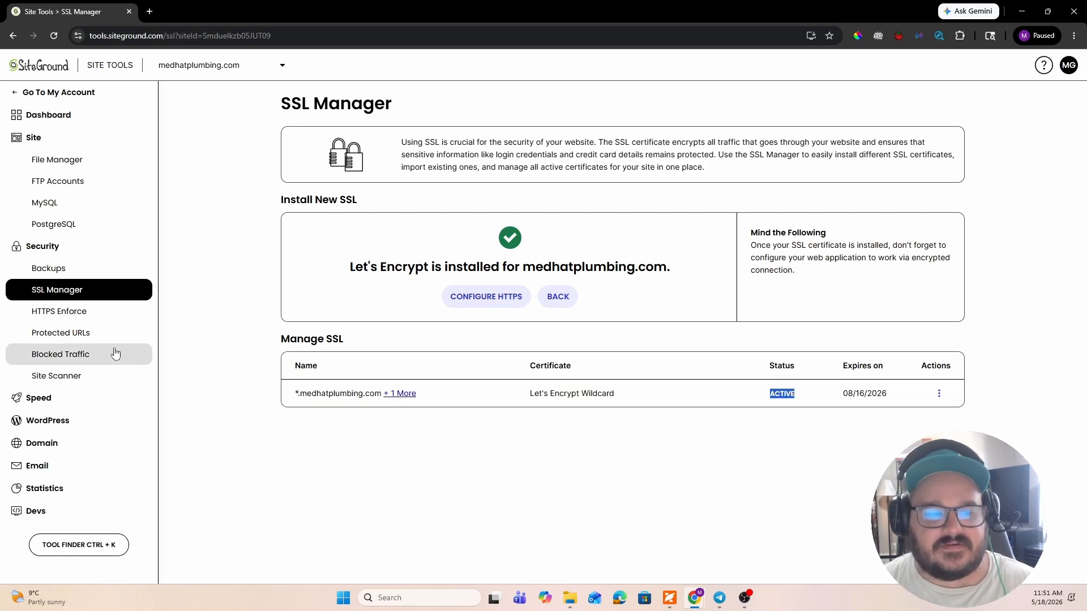
click(117, 307)
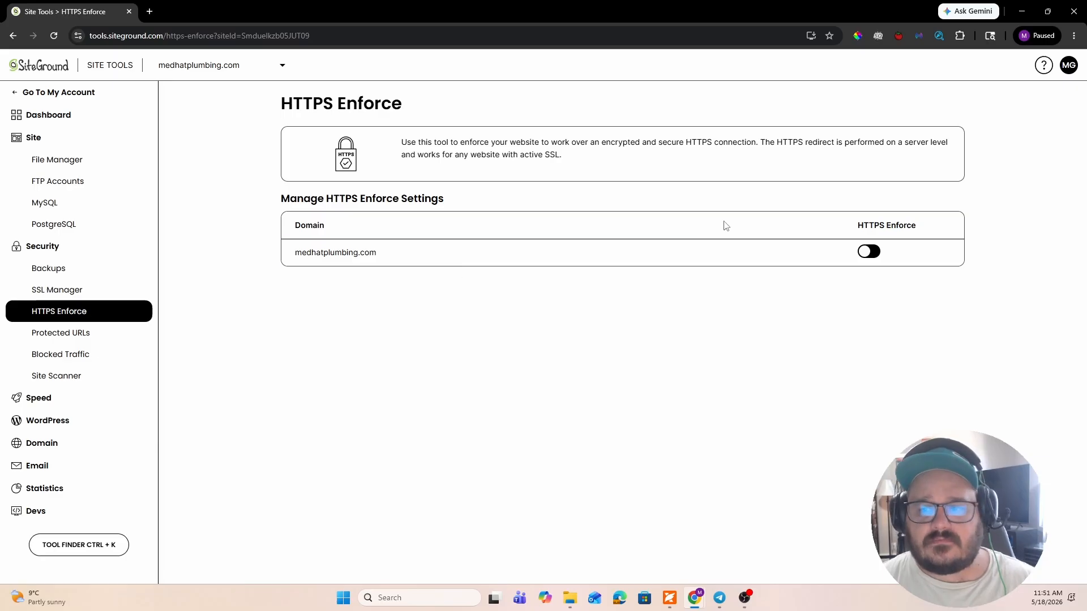
click(867, 253)
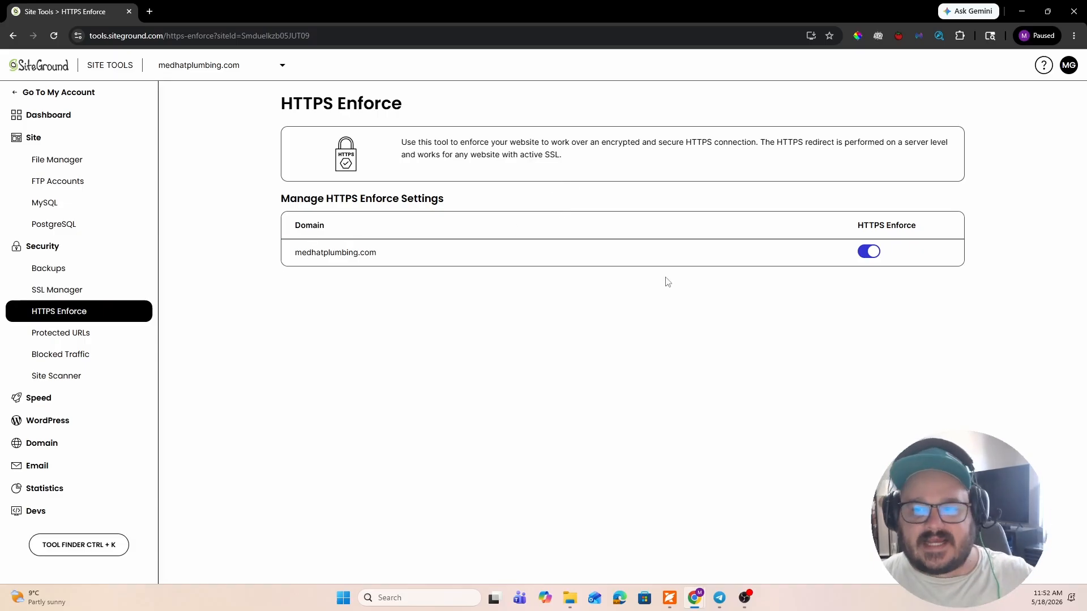
- Look over the Protected URLs, Blocked Traffic and Site Scanner security tools and the site's caching settings
click(104, 334)
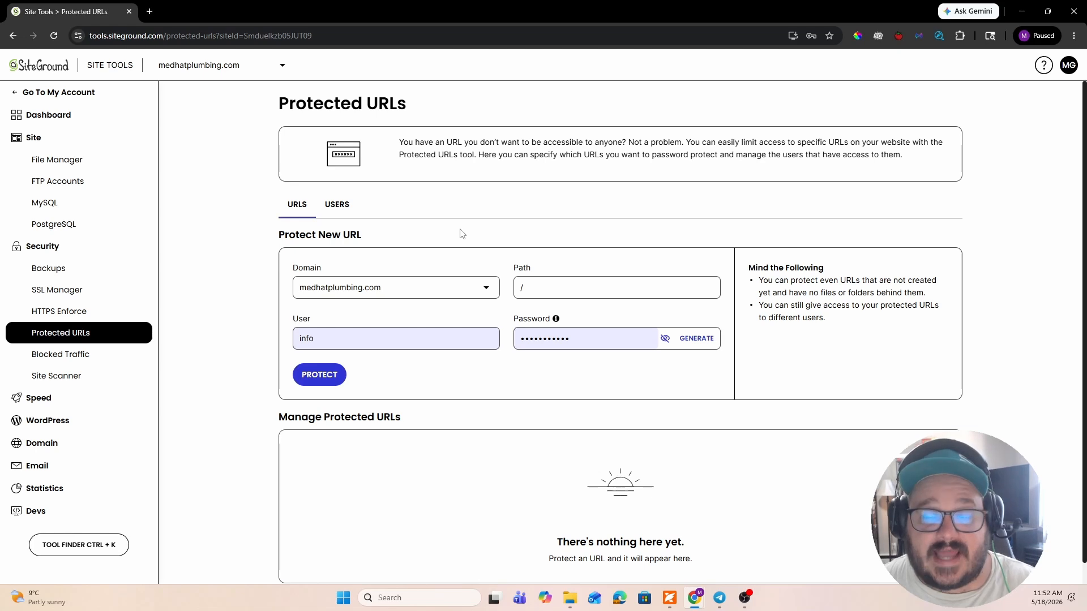
click(57, 355)
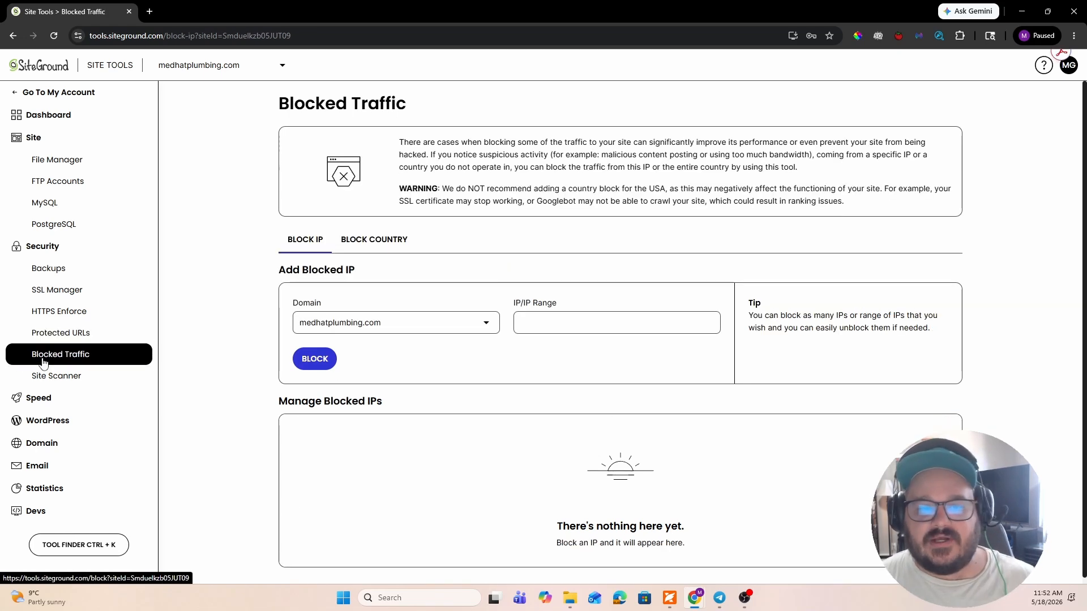
click(85, 377)
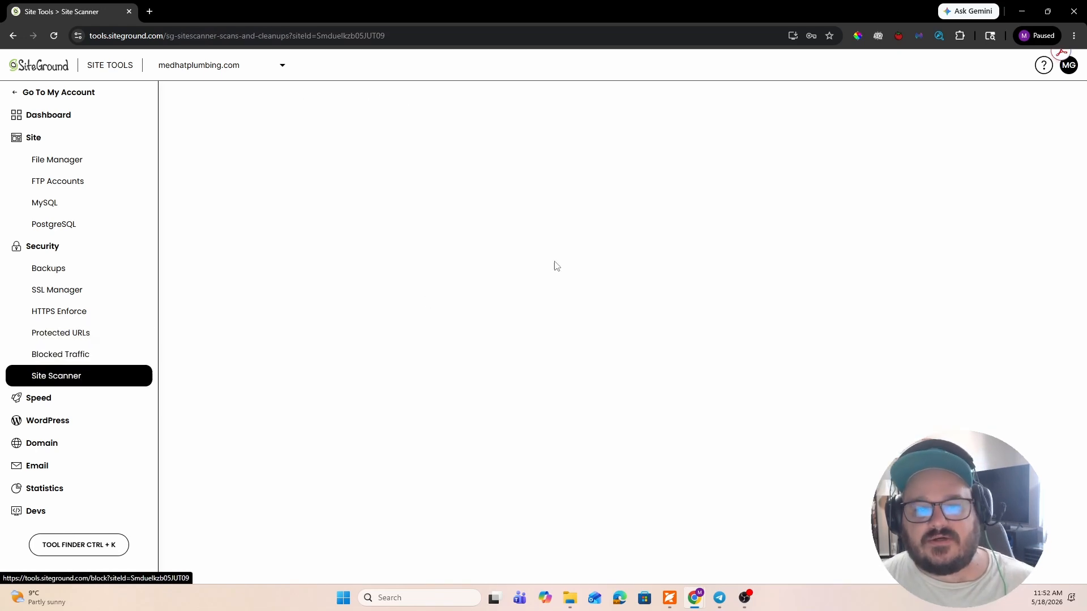
scroll(527, 272, down, 2)
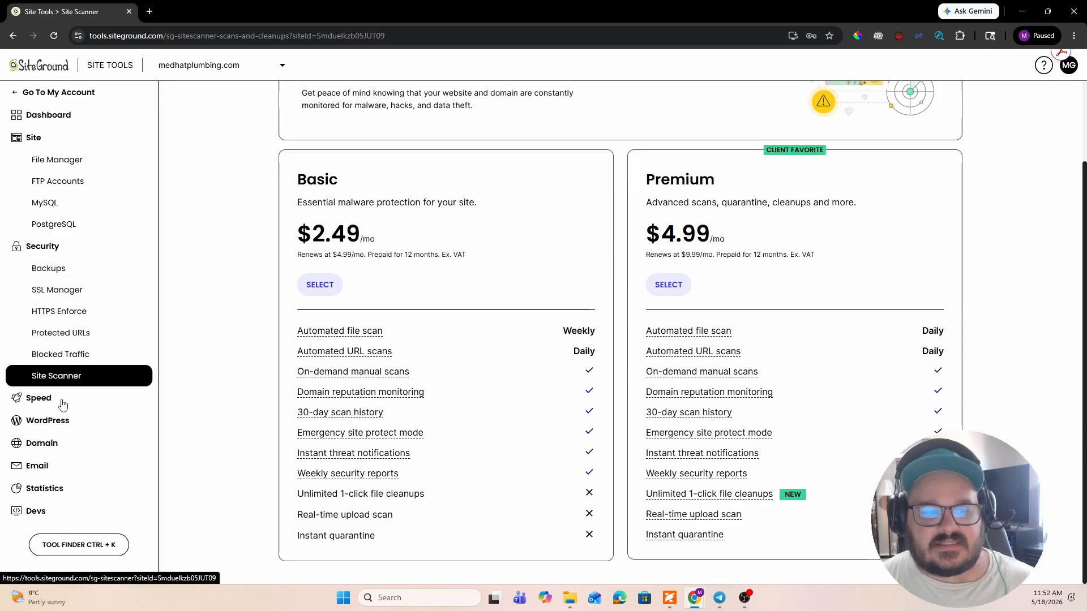
click(38, 398)
click(57, 420)
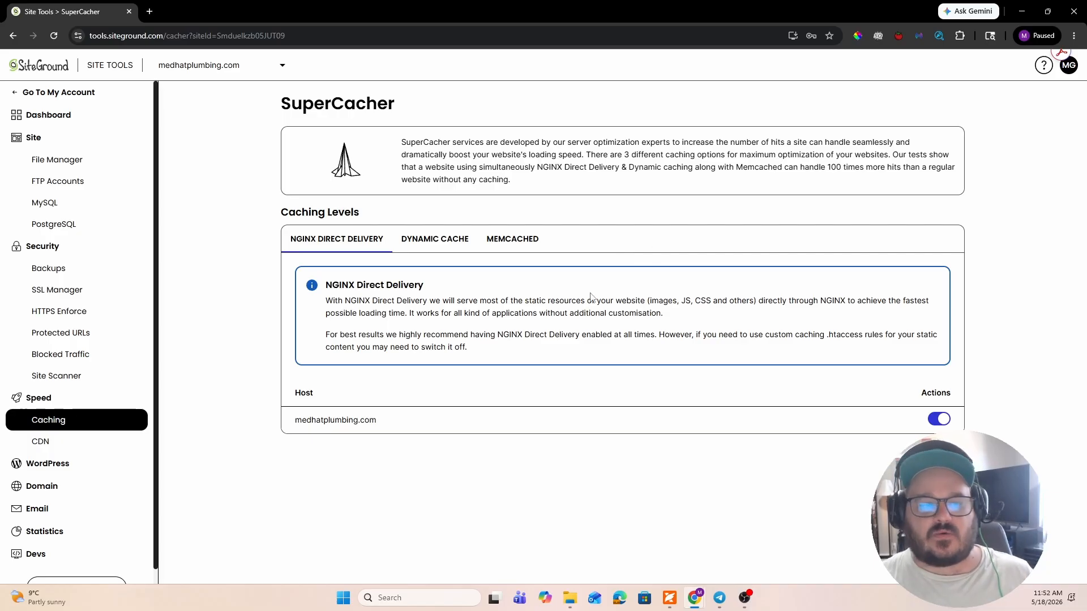
- Compare the Basic and Premium CDN plans and activate the free Basic CDN for medhatplumbing.com
click(45, 439)
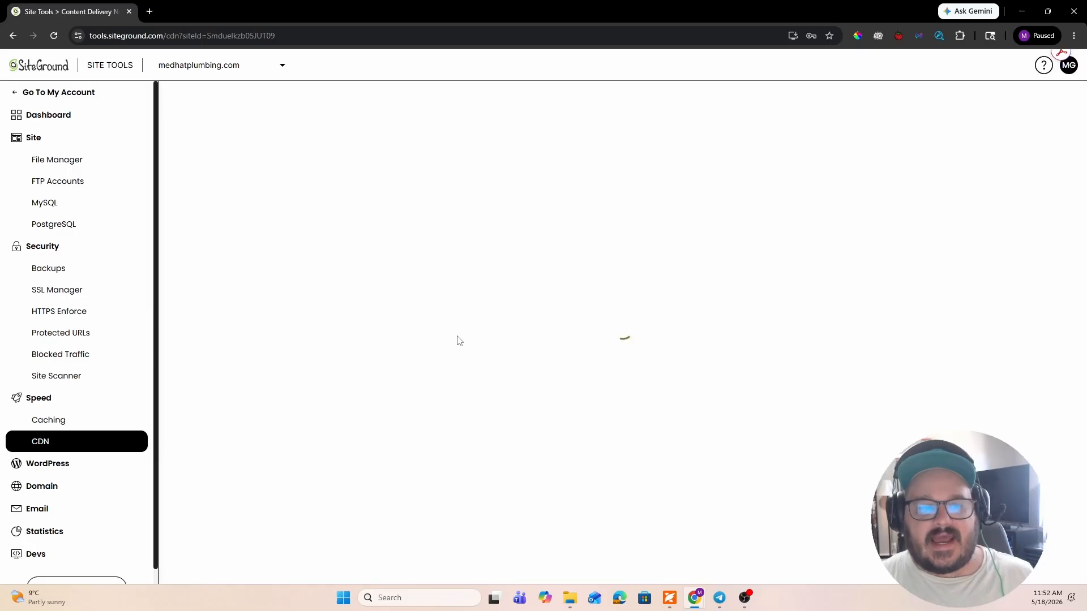
scroll(494, 282, down, 1)
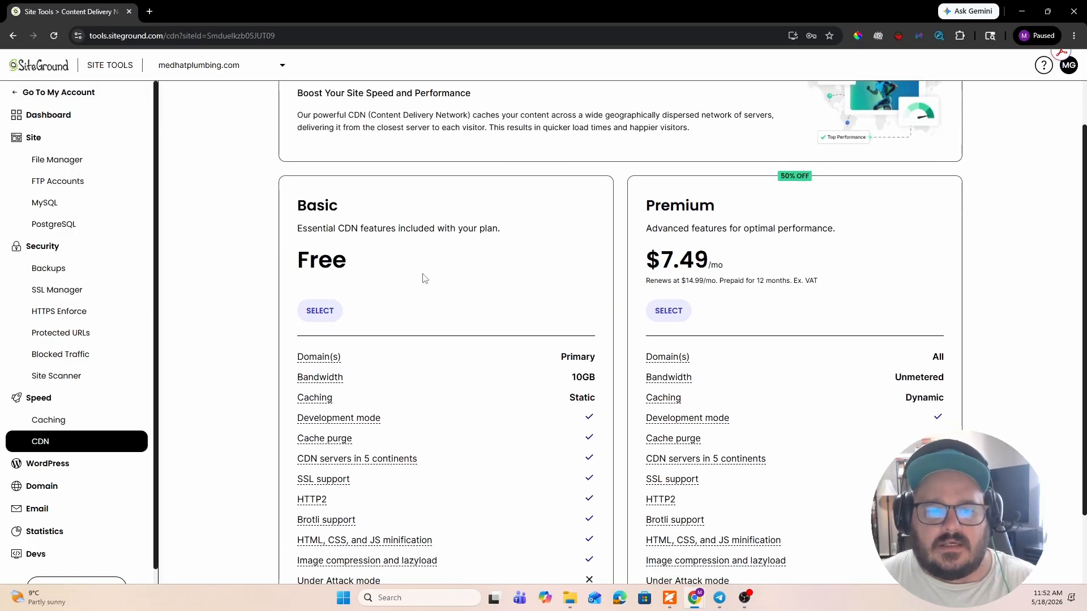
scroll(393, 274, down, 2)
scroll(392, 274, up, 2)
scroll(392, 274, down, 2)
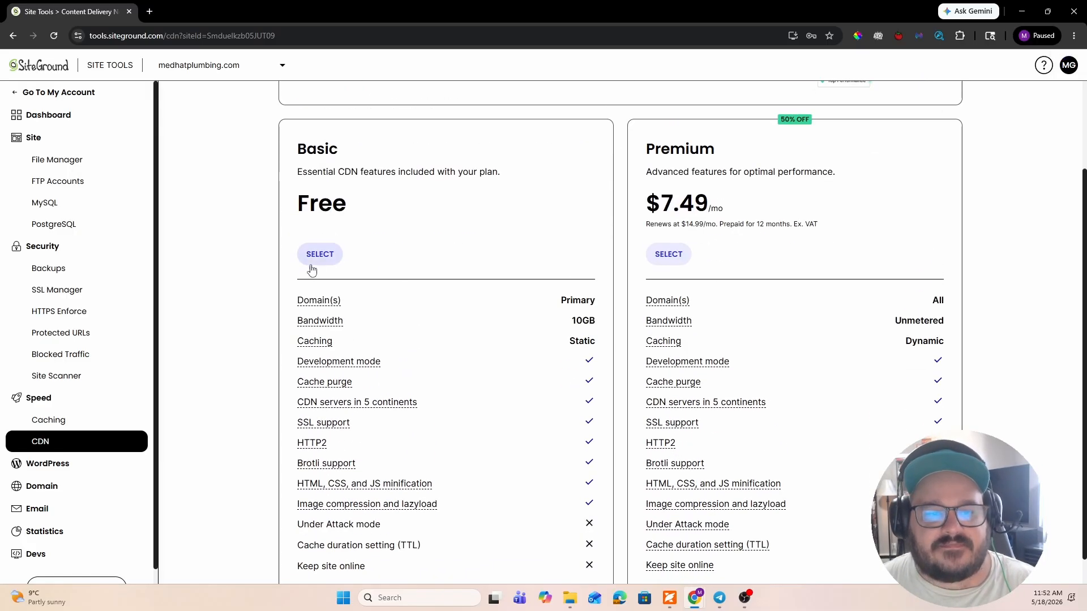
scroll(312, 270, up, 2)
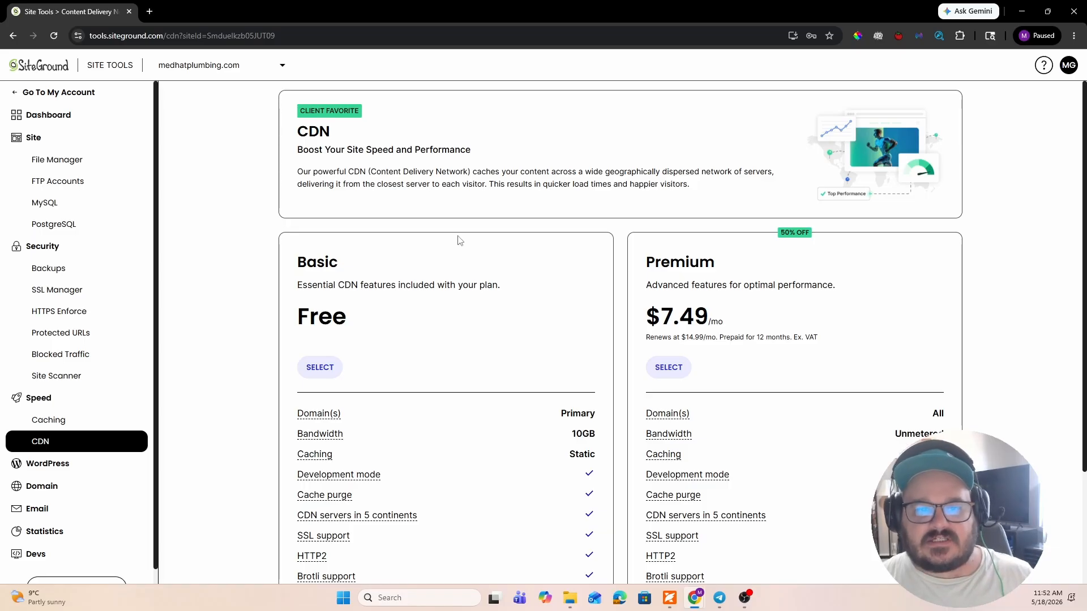
scroll(410, 337, down, 3)
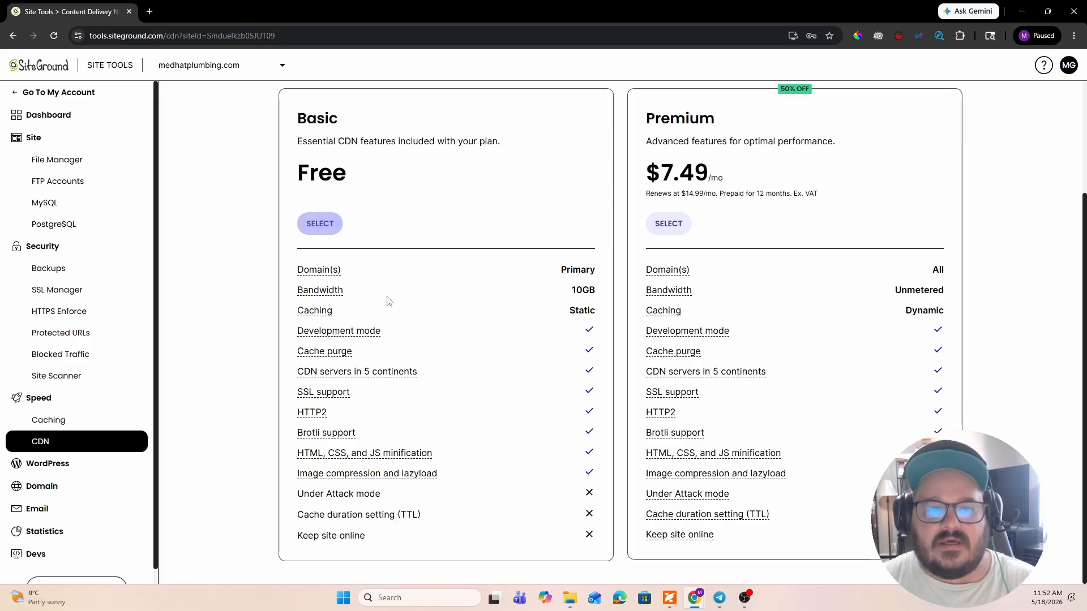
click(319, 225)
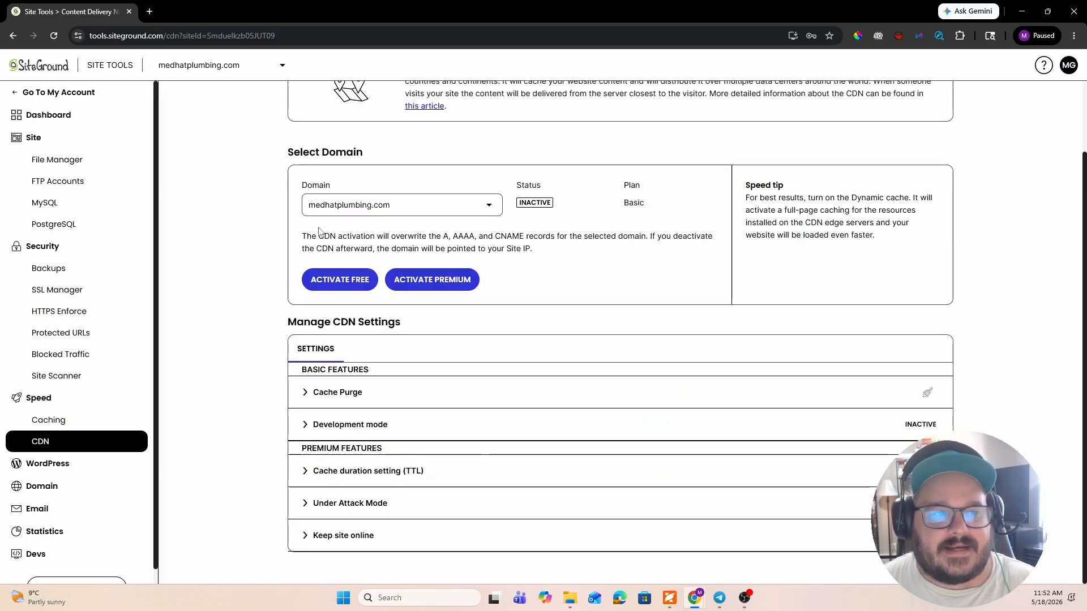
click(363, 280)
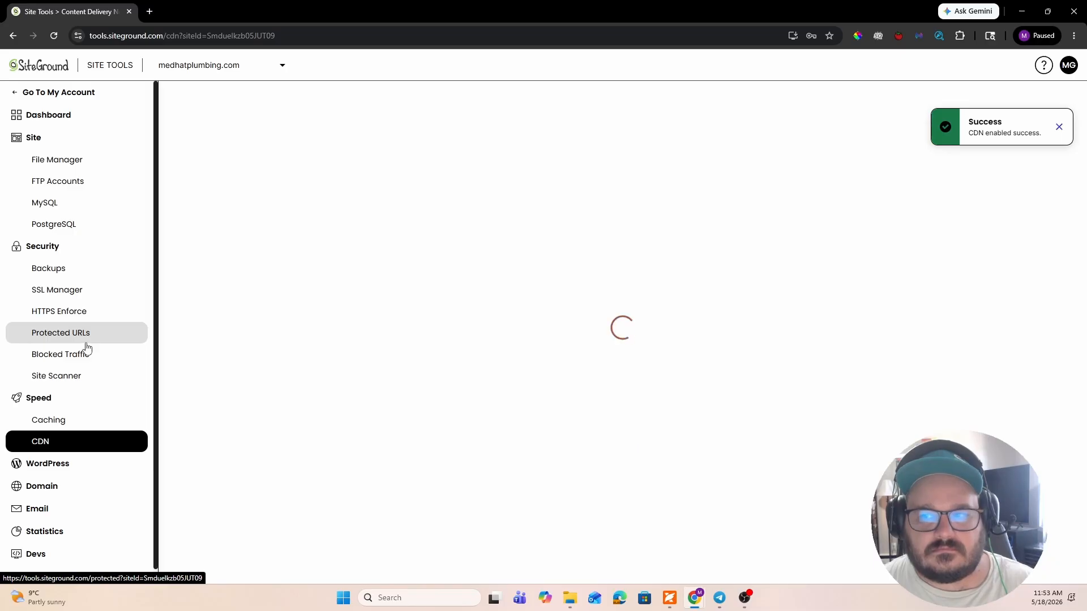
scroll(351, 345, down, 2)
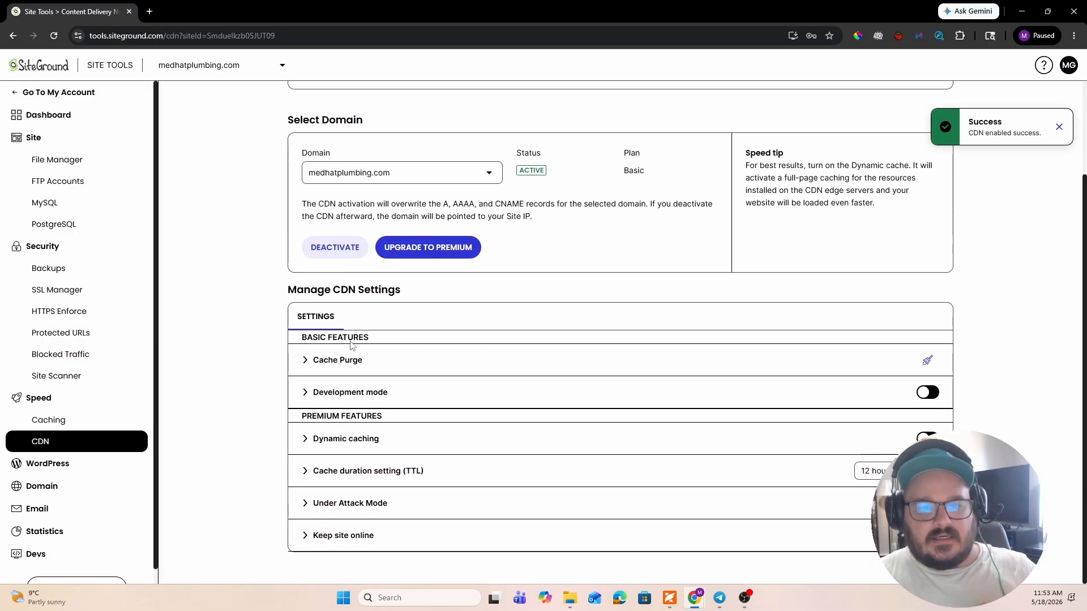
- Examine the WordPress Install & Manage page and the Staging tool, including its staging copies and backup lists
click(105, 469)
scroll(107, 334, down, 2)
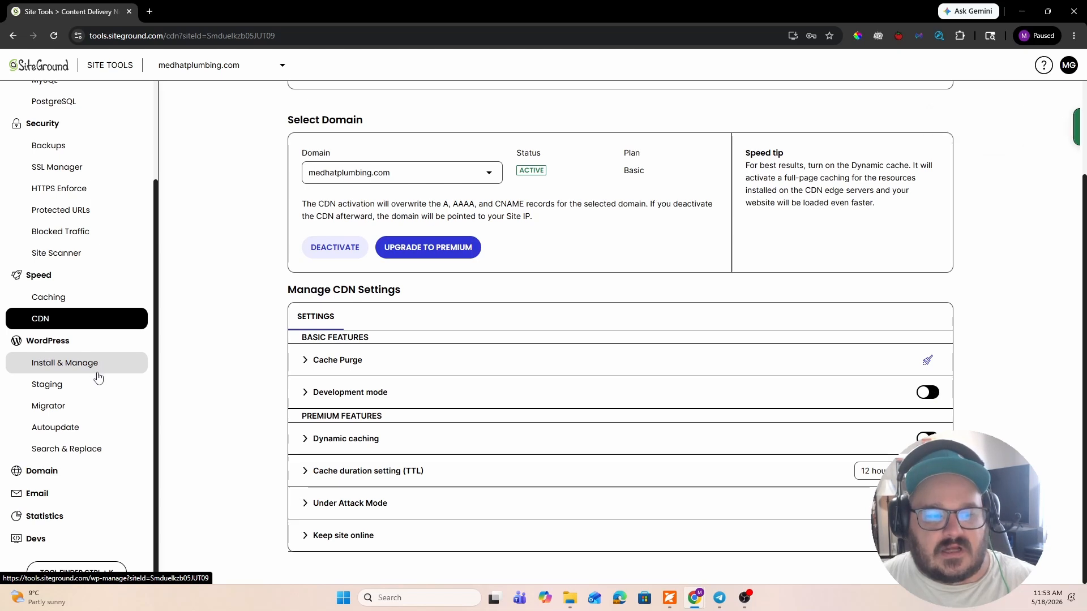
click(105, 362)
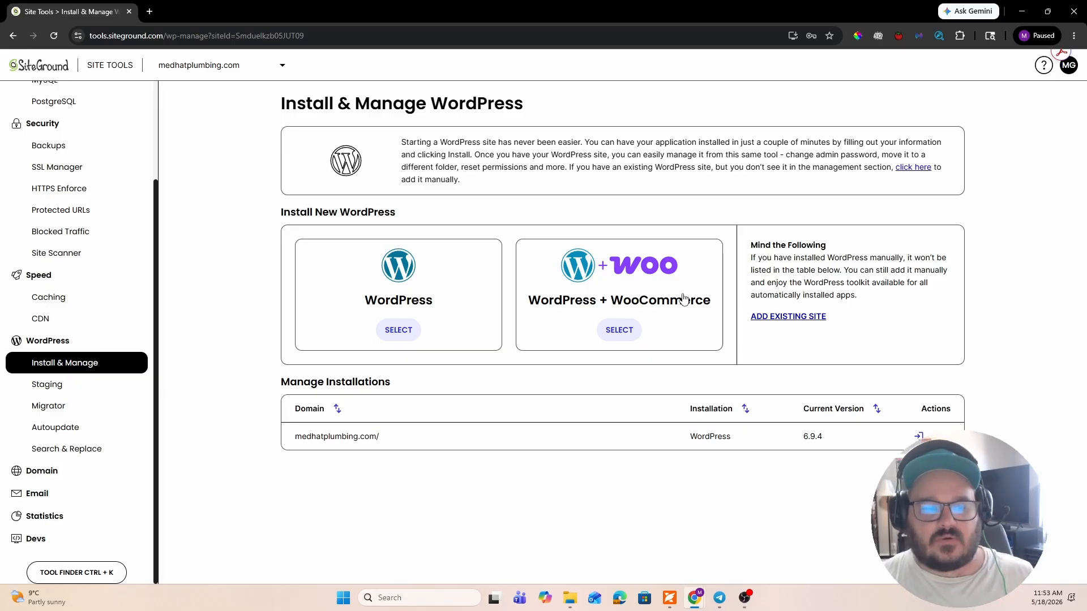
click(102, 393)
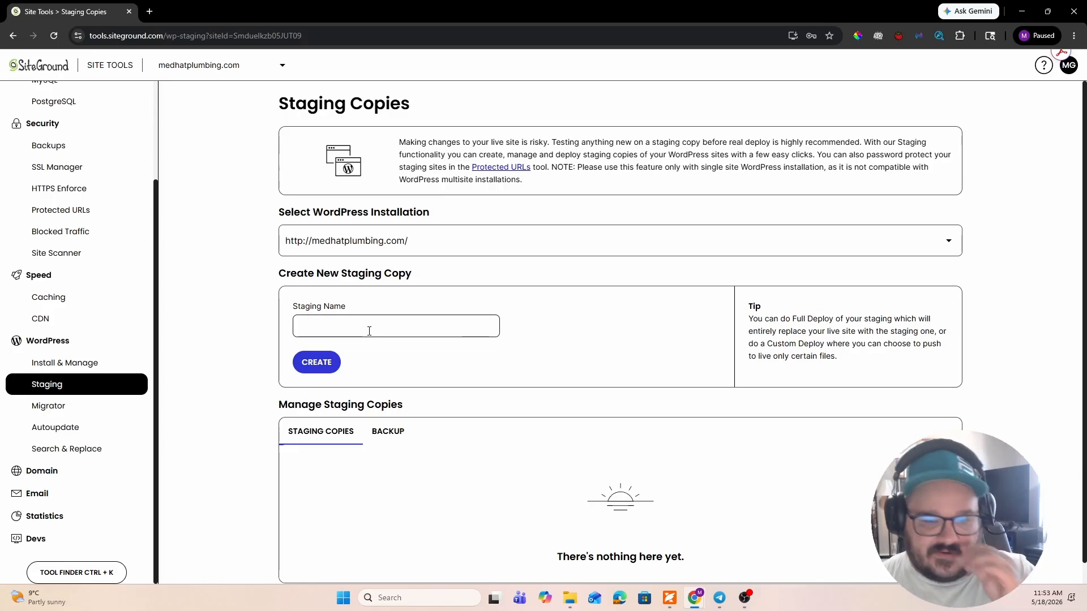
click(386, 431)
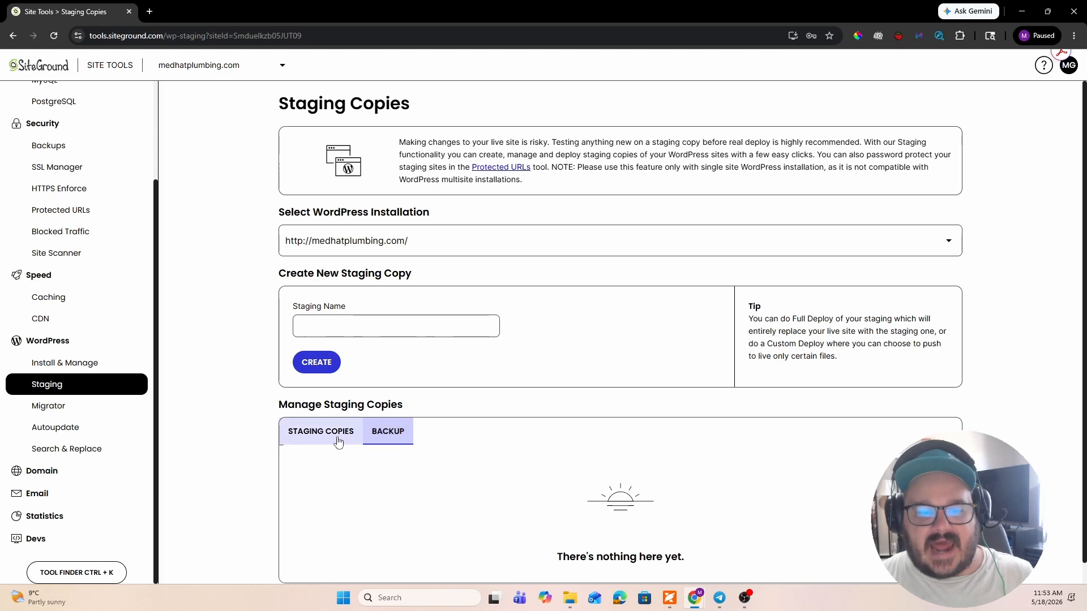
click(337, 439)
scroll(374, 396, down, 1)
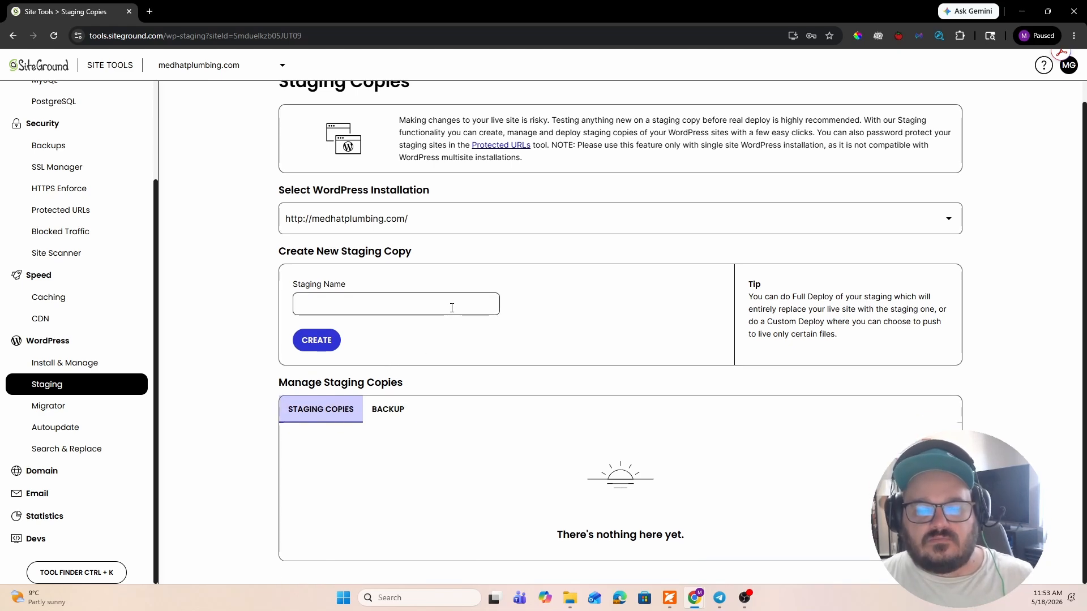
- Look over the WordPress Migrator, Staging, Autoupdate and Search & Replace tools, including the installed WordPress version
click(79, 406)
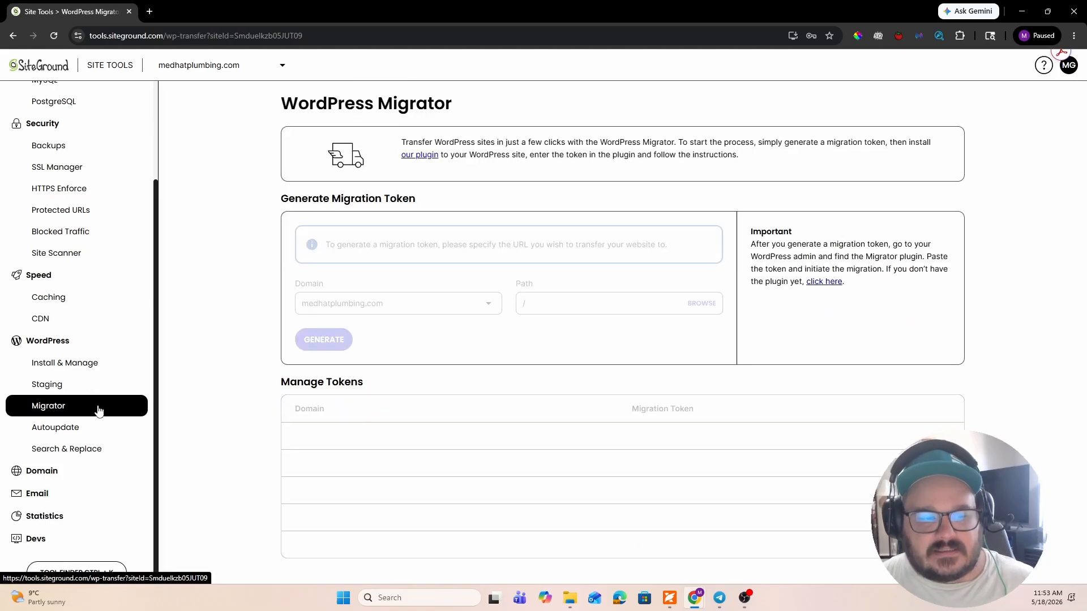
click(34, 384)
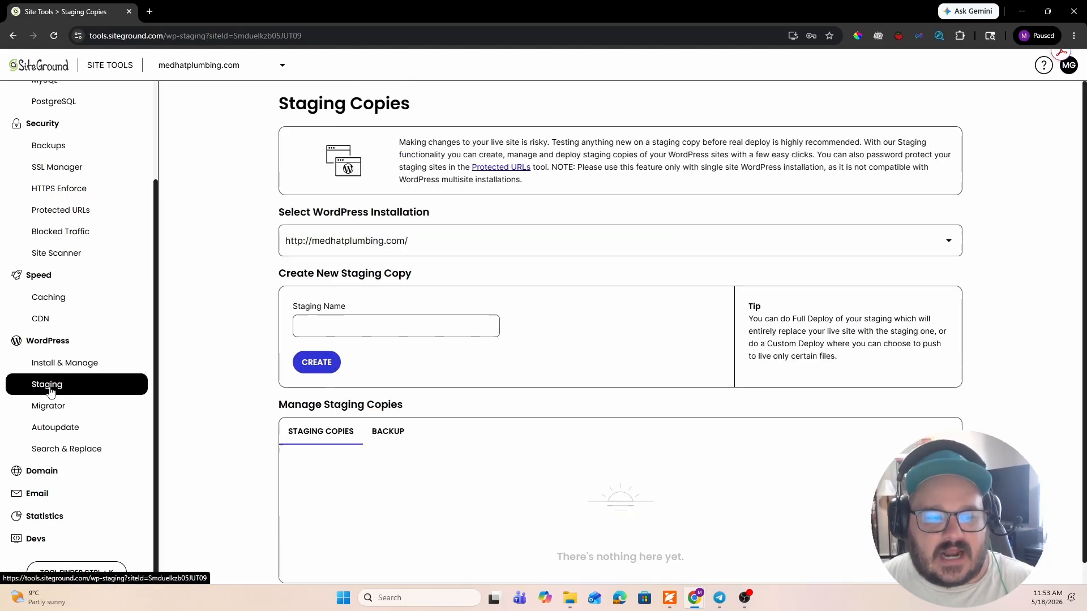
click(73, 406)
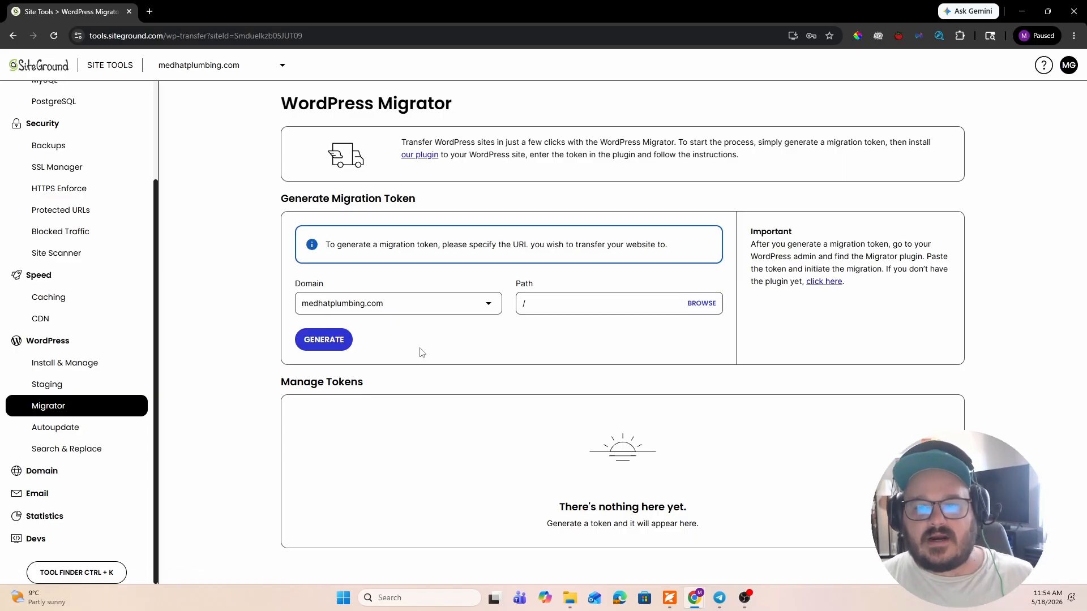
click(78, 434)
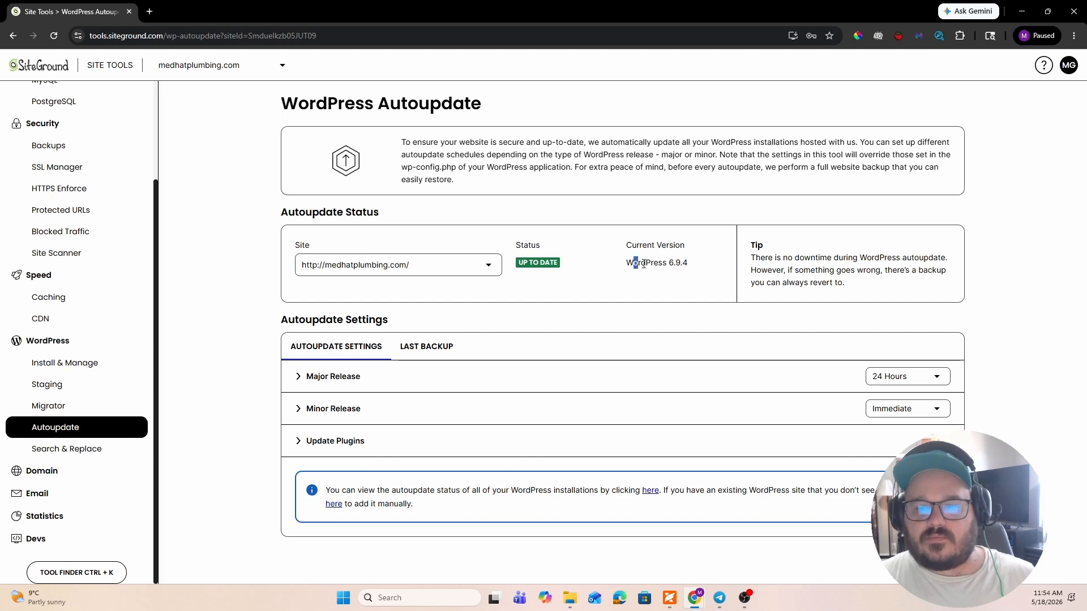
drag(643, 264, 701, 271)
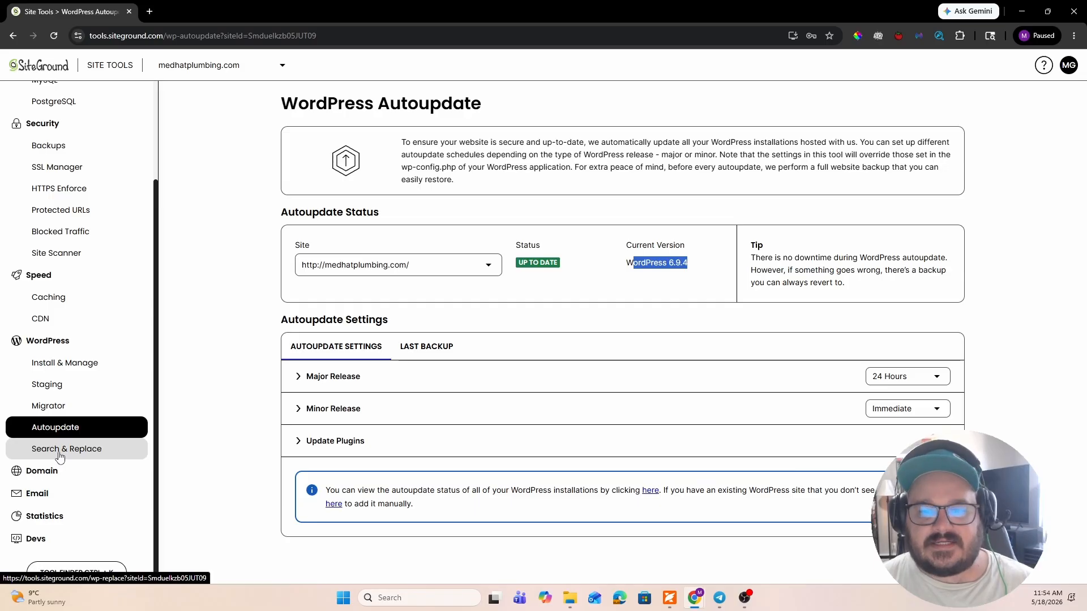
click(92, 453)
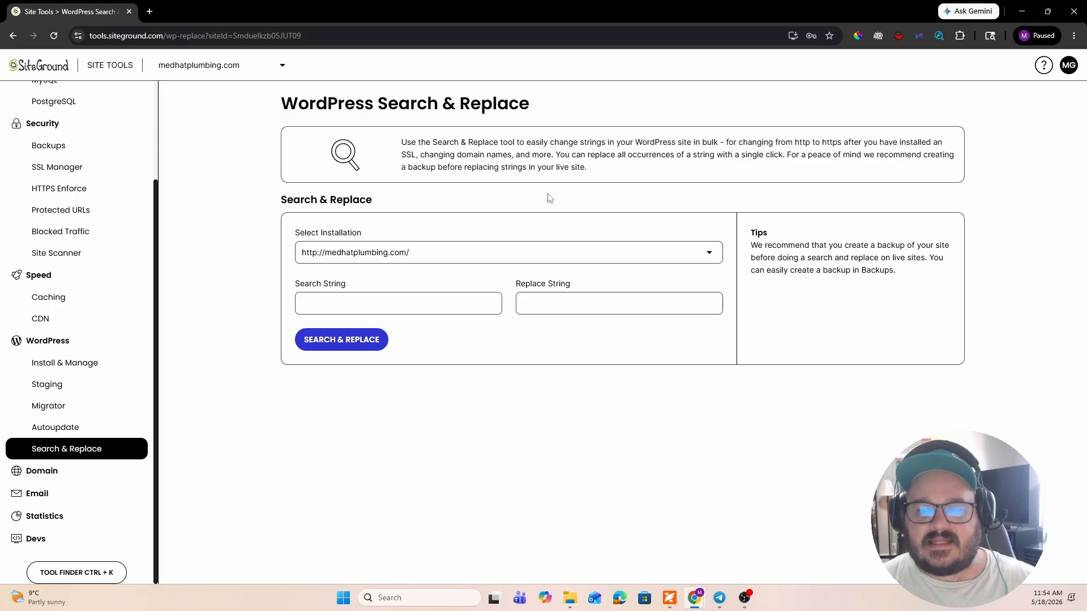
- Look over the Parked Domains and Subdomains tools for medhatplumbing.com
click(45, 470)
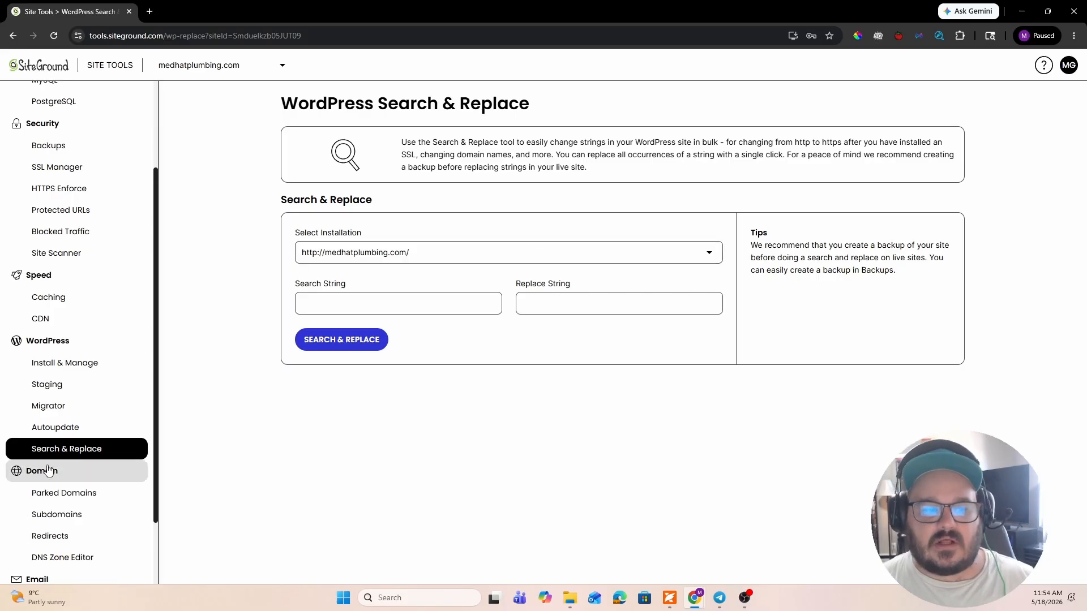
scroll(74, 447, down, 2)
click(73, 409)
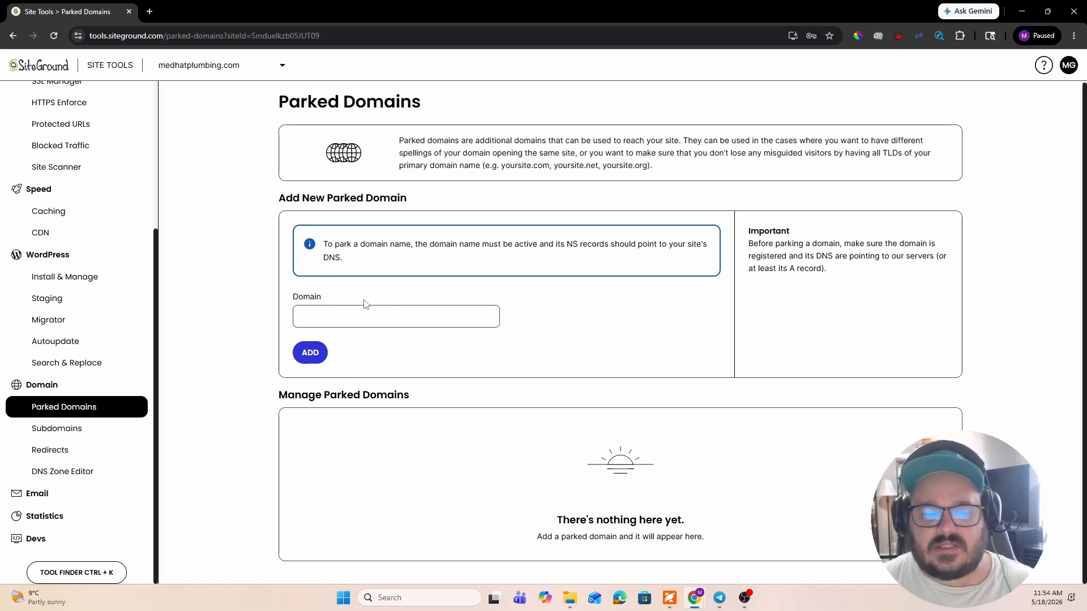
click(79, 434)
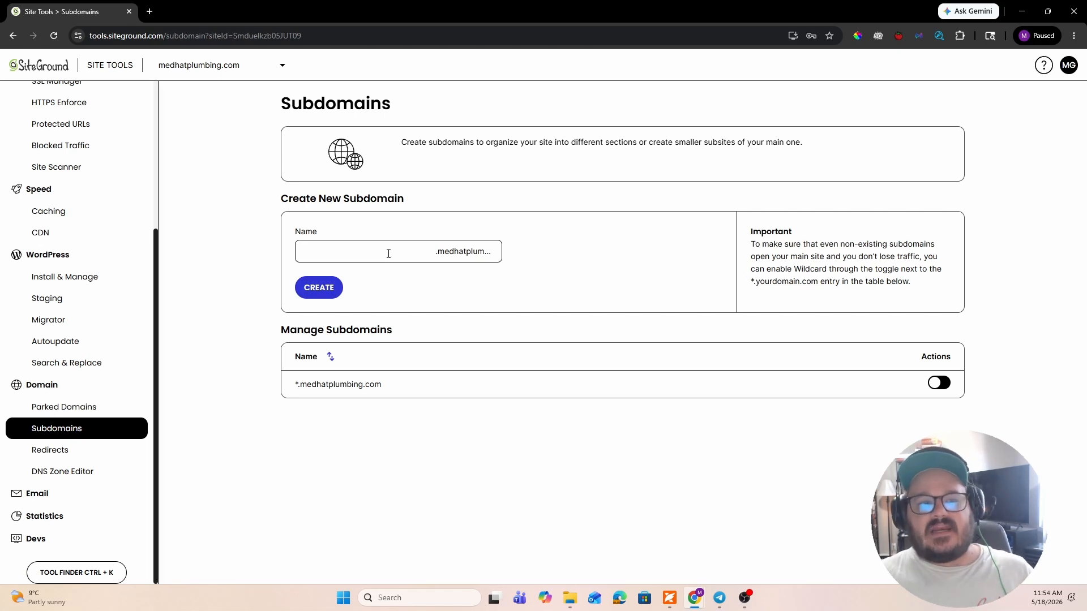
- Open marketing.surfacepro.ca in a new browser tab as a subdomain example and compare it with the Subdomains tool
click(150, 11)
text(marketing.surfacepro.ca)
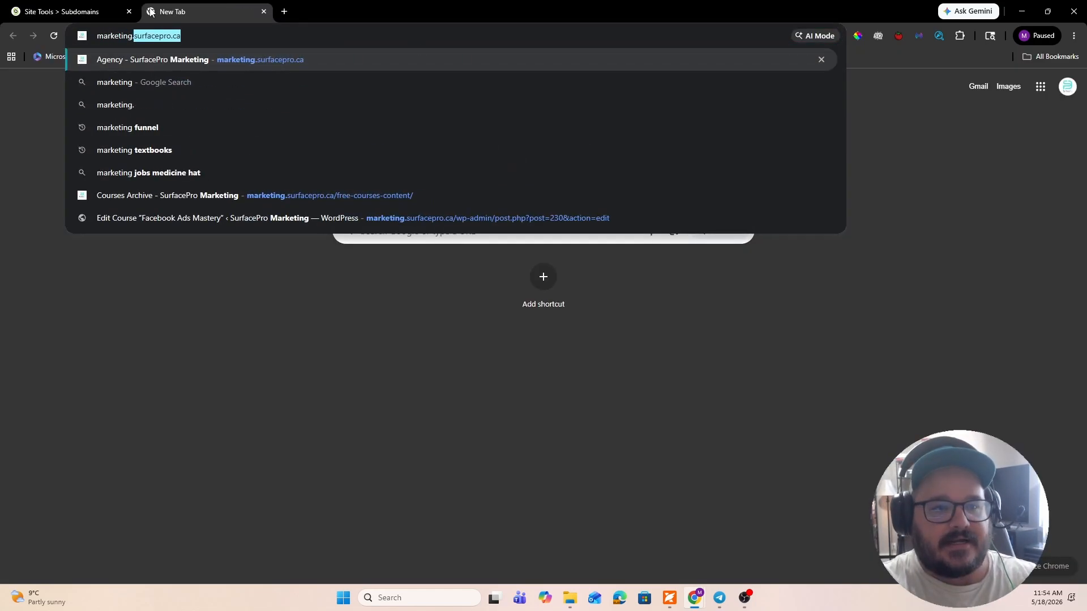
key(Return)
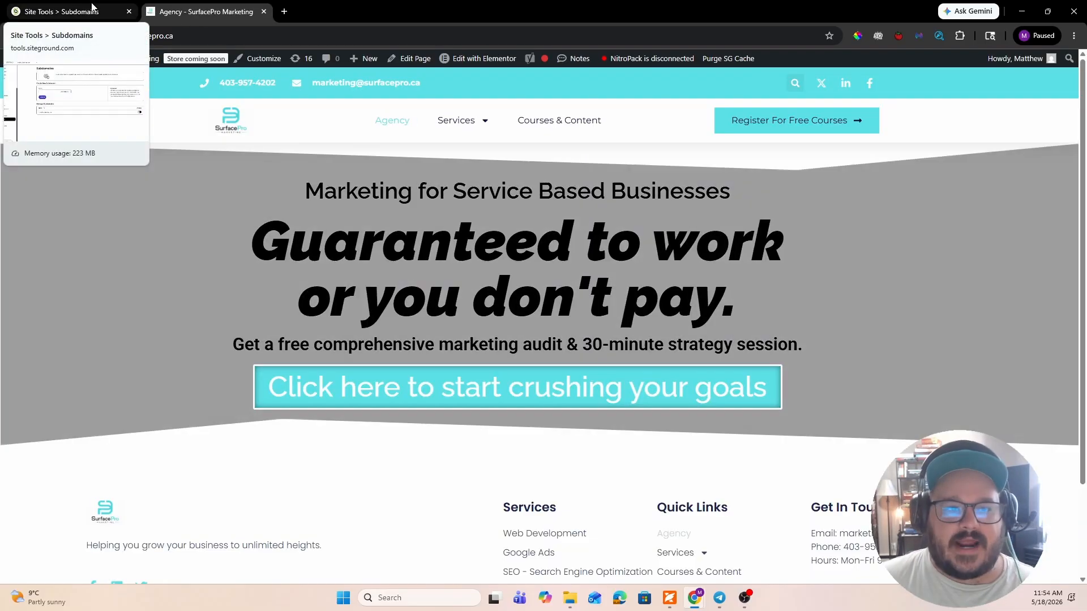
click(92, 7)
click(176, 13)
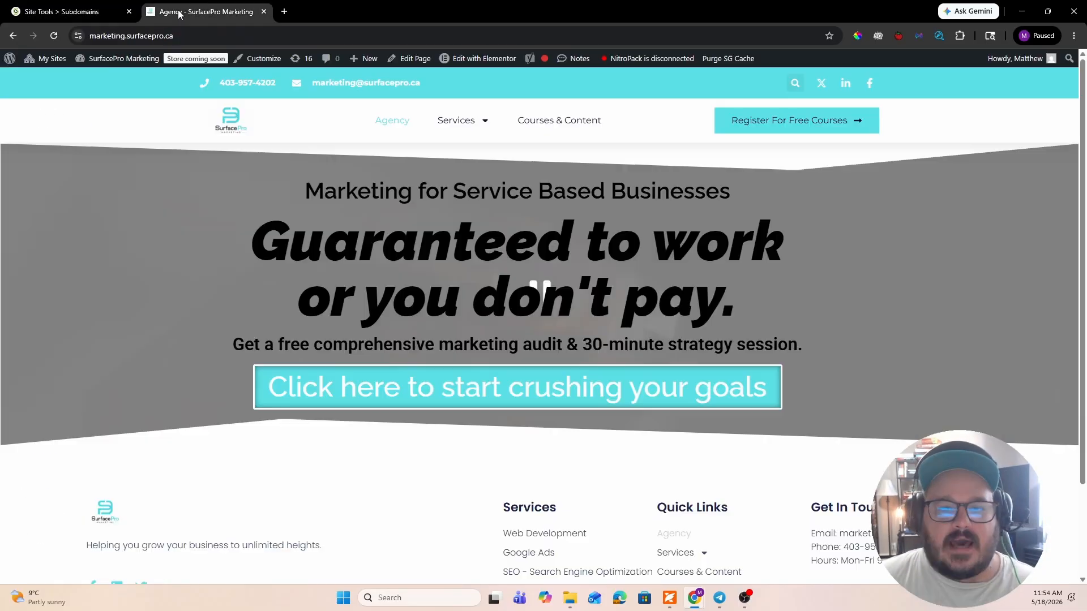
click(125, 5)
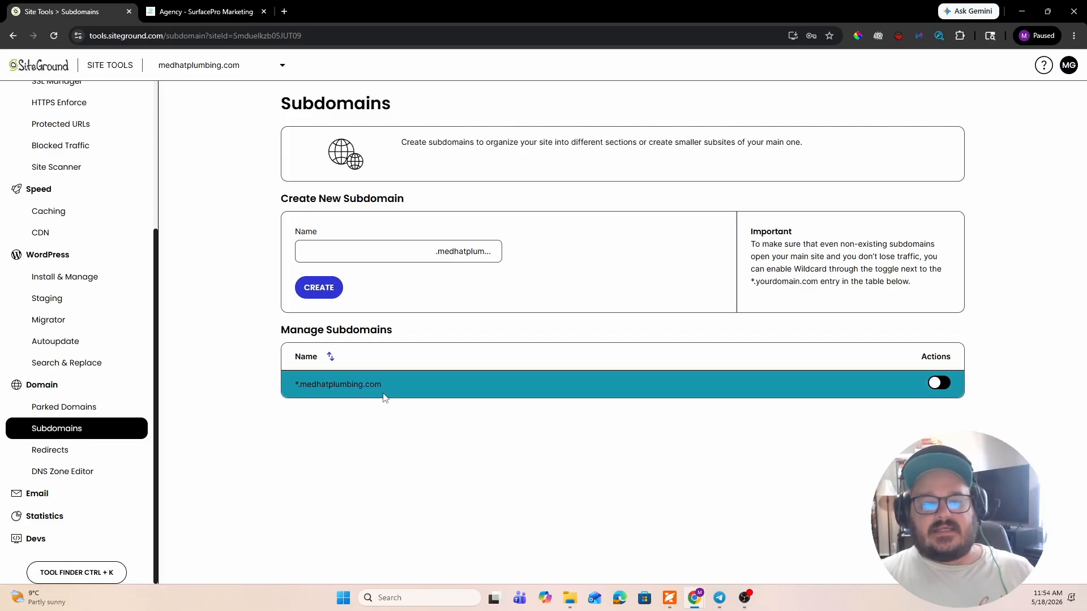
click(209, 11)
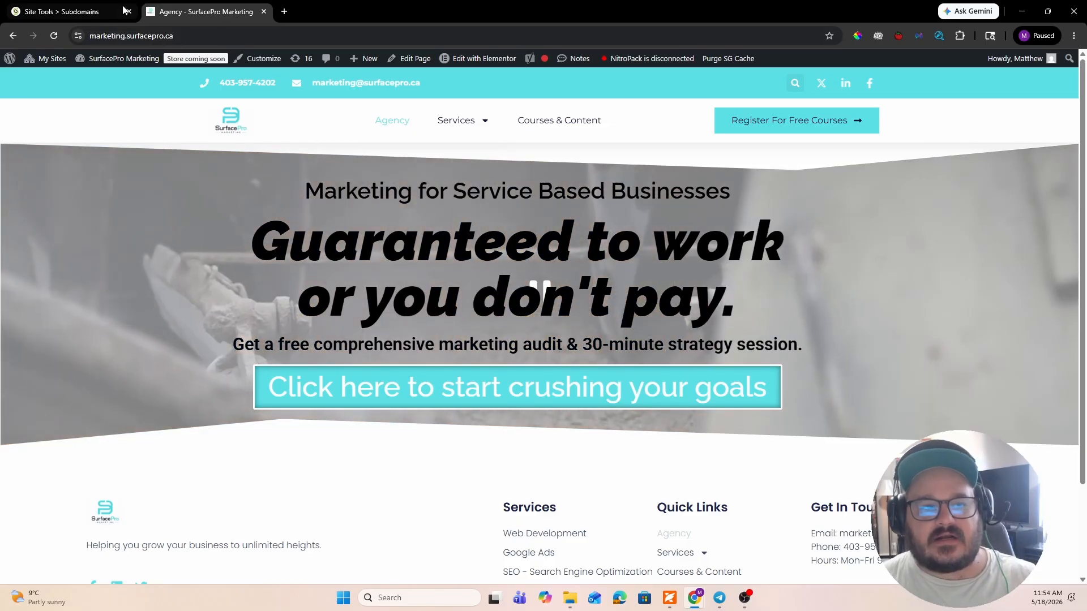
click(84, 7)
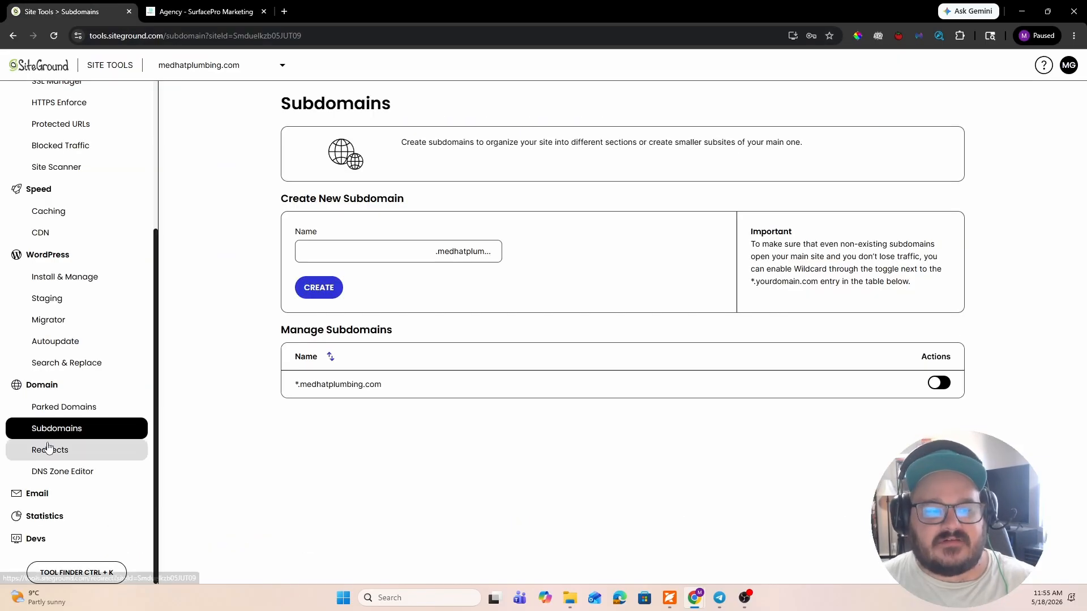
- Examine the Domain Redirects tool and the DNS Zone Editor, including its record types and the existing DNS records of medhatplumbing.com
click(85, 457)
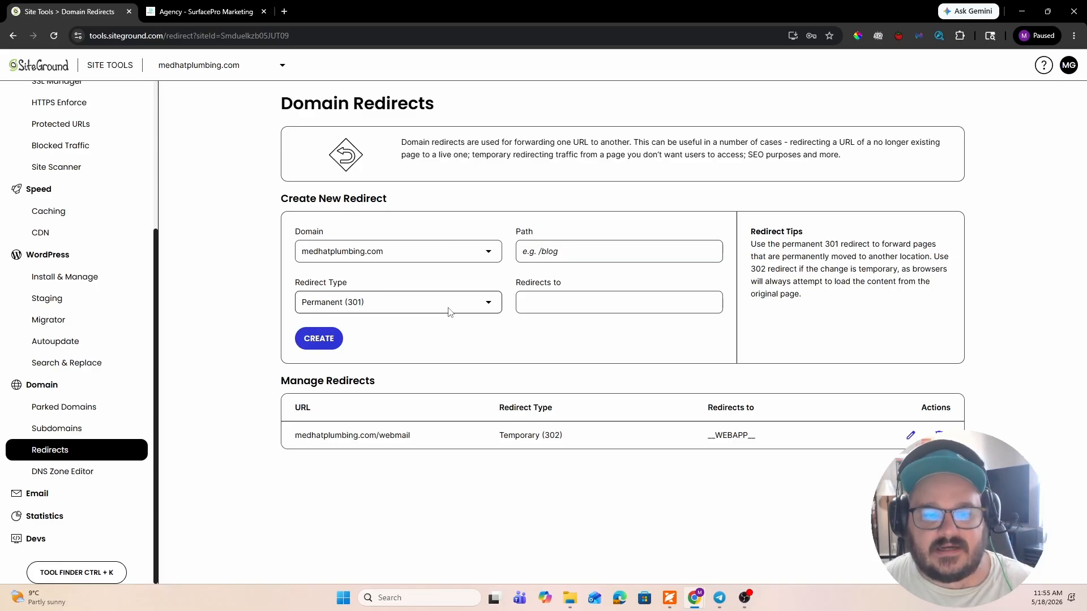
click(92, 472)
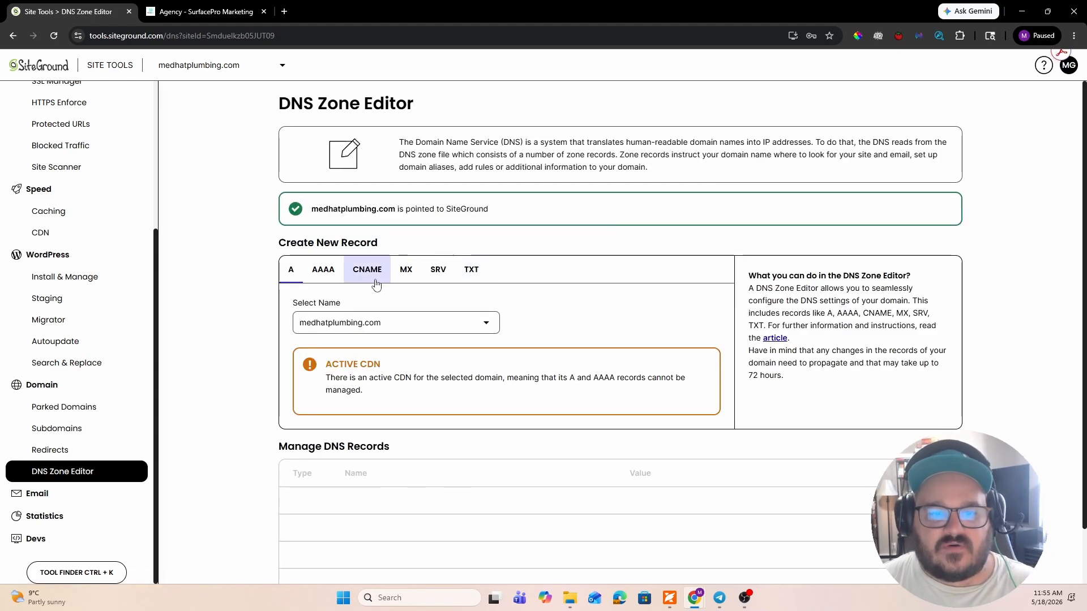
scroll(499, 273, down, 1)
scroll(499, 274, up, 2)
scroll(499, 274, down, 5)
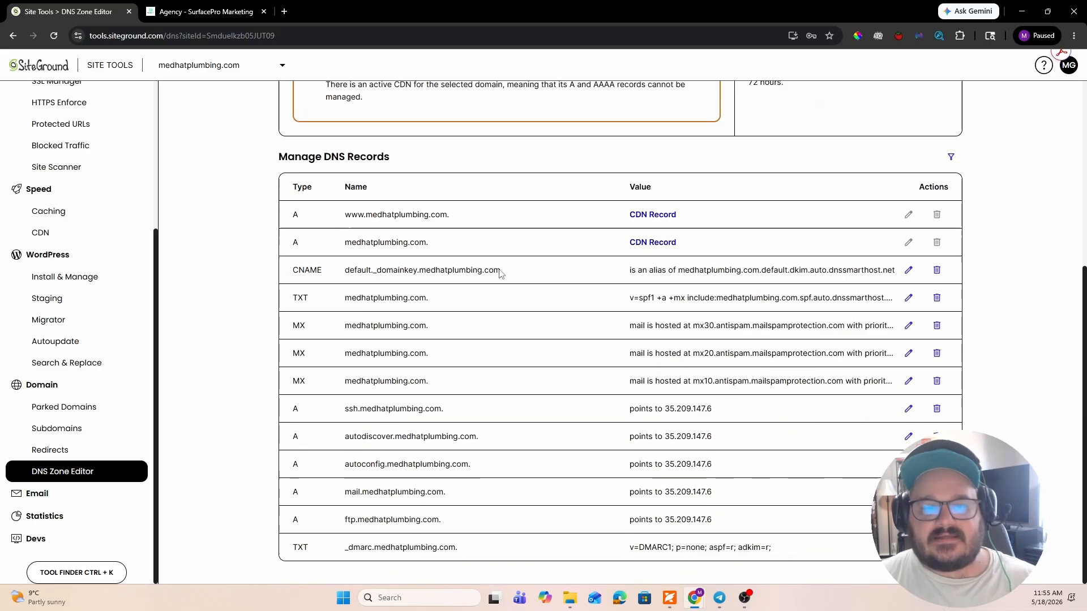
scroll(499, 274, up, 5)
scroll(499, 273, down, 3)
scroll(501, 274, up, 4)
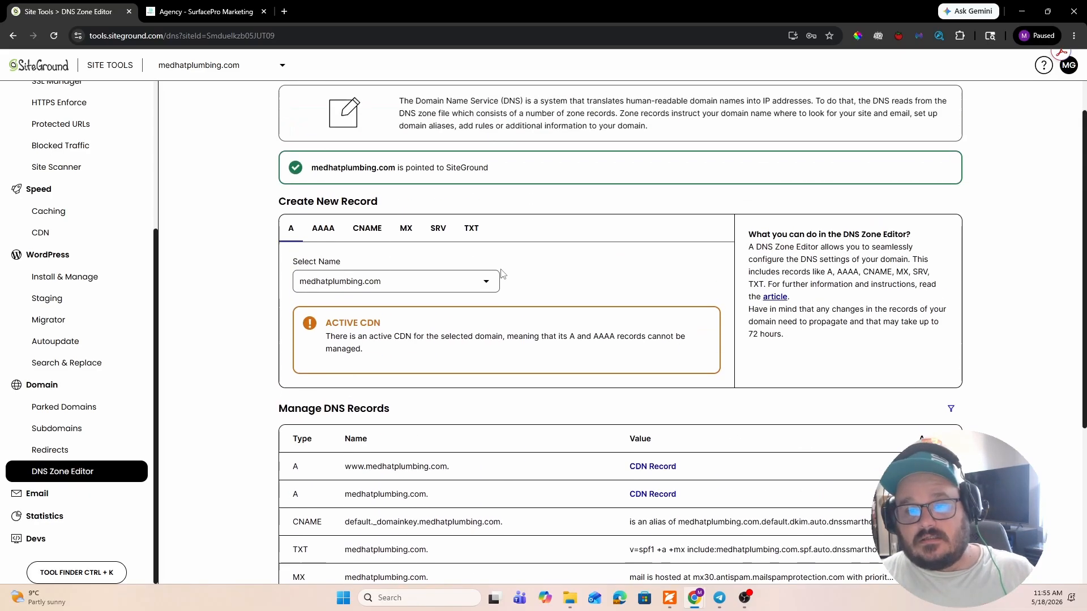
scroll(538, 287, down, 3)
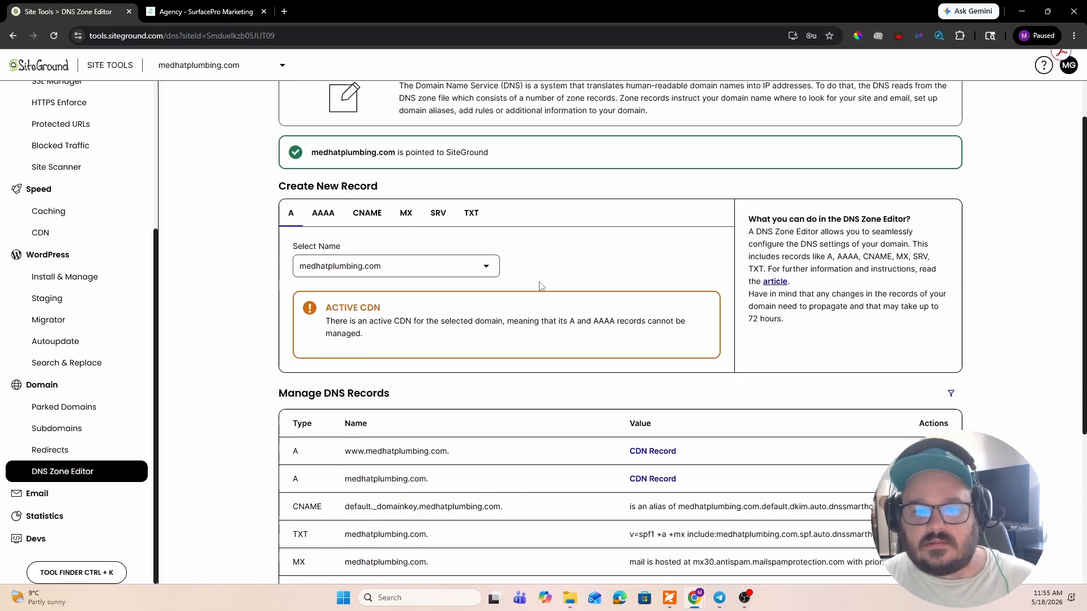
scroll(540, 286, down, 2)
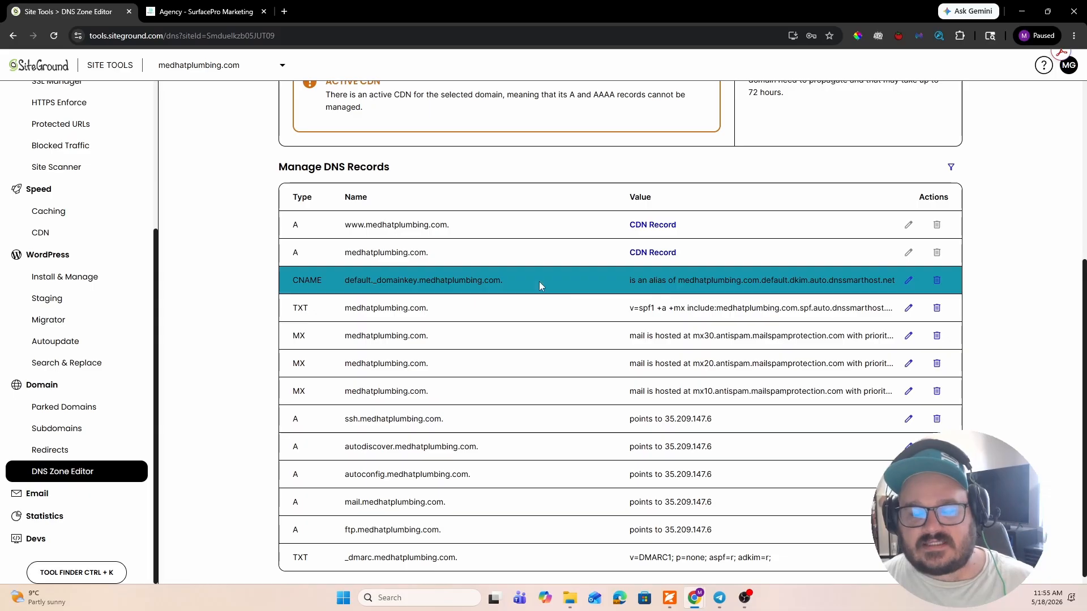
scroll(533, 306, up, 3)
scroll(534, 307, down, 3)
scroll(534, 306, up, 1)
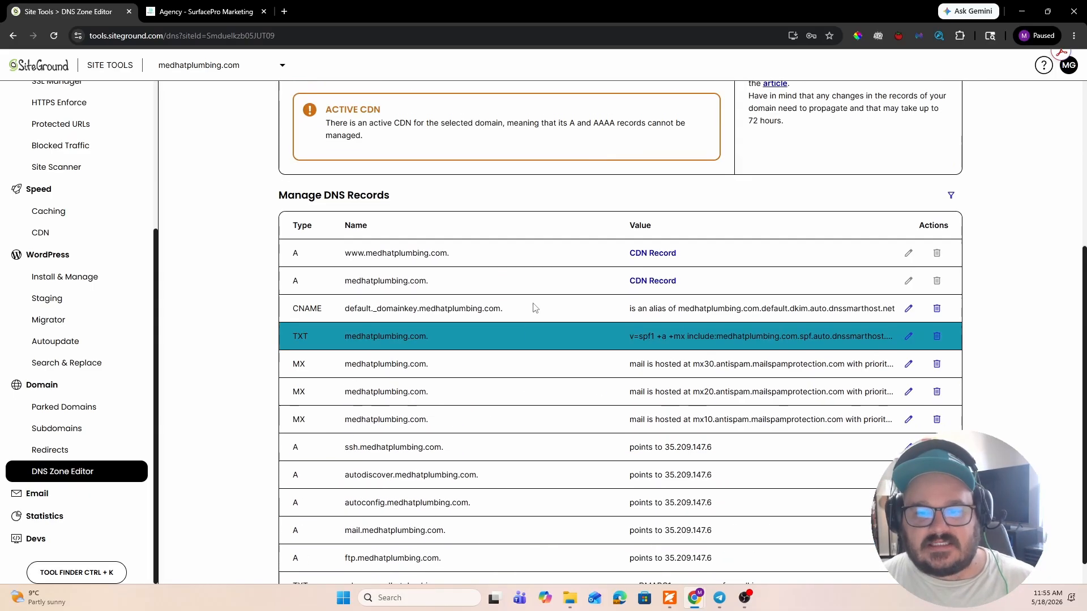
scroll(533, 306, down, 1)
click(51, 492)
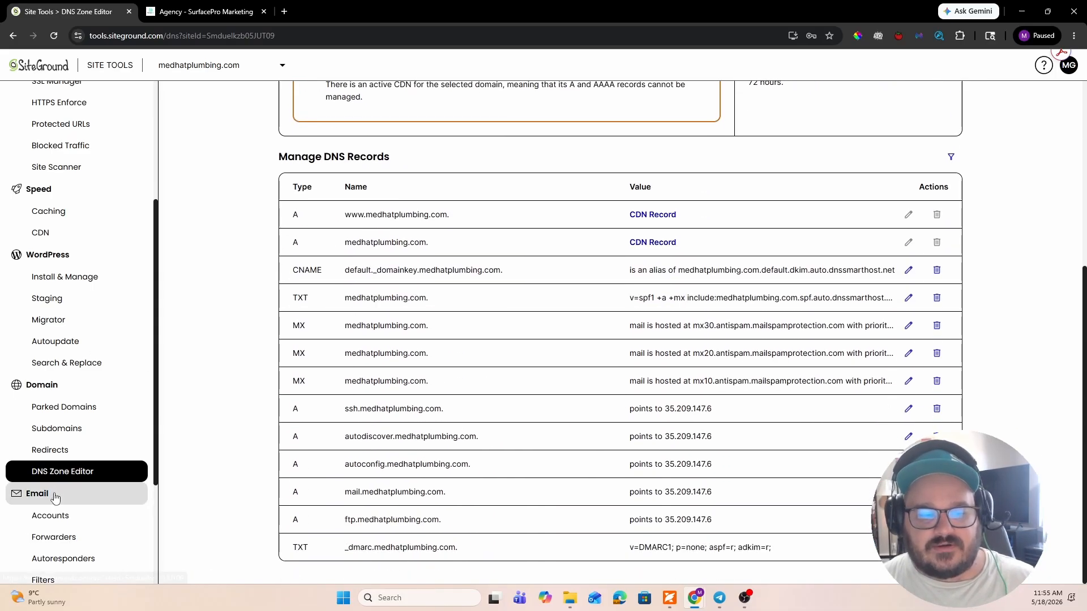
scroll(79, 419, down, 3)
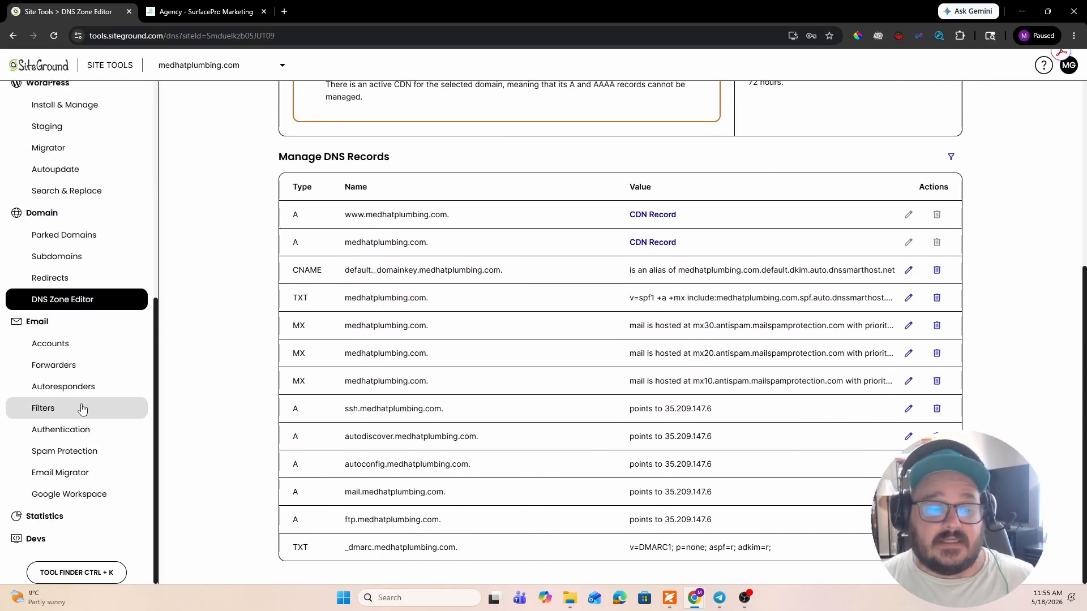
click(78, 347)
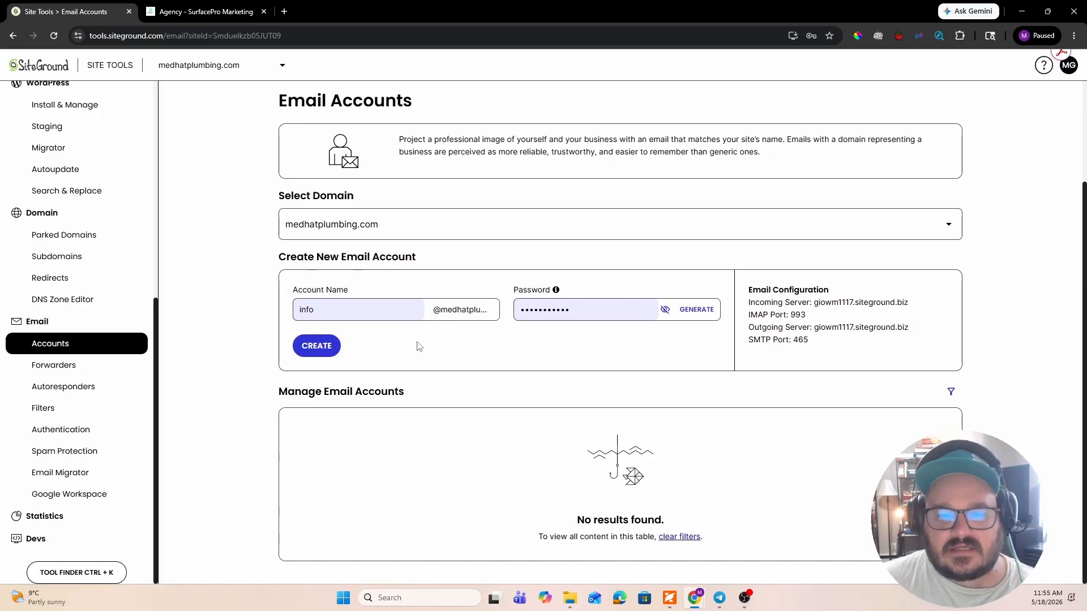
scroll(419, 346, up, 1)
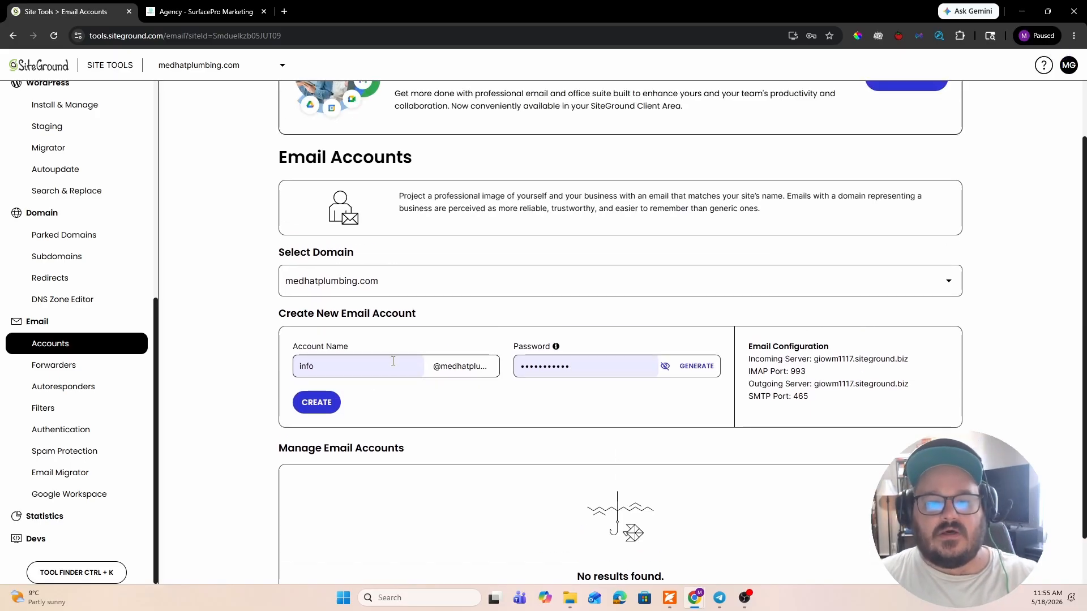
click(614, 365)
key(ctrl+a)
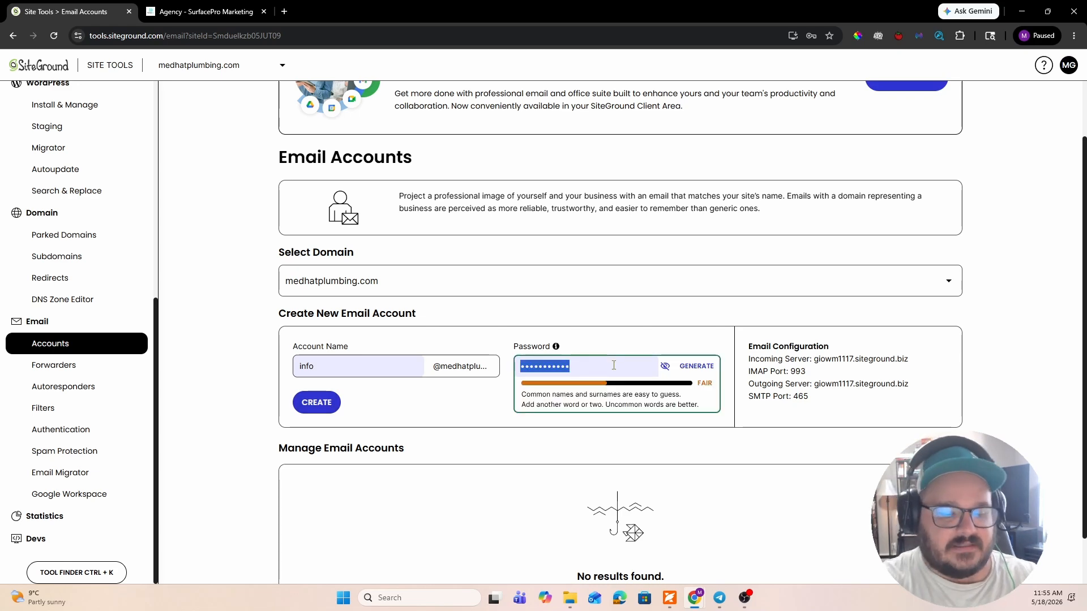
text(•••••••••••)
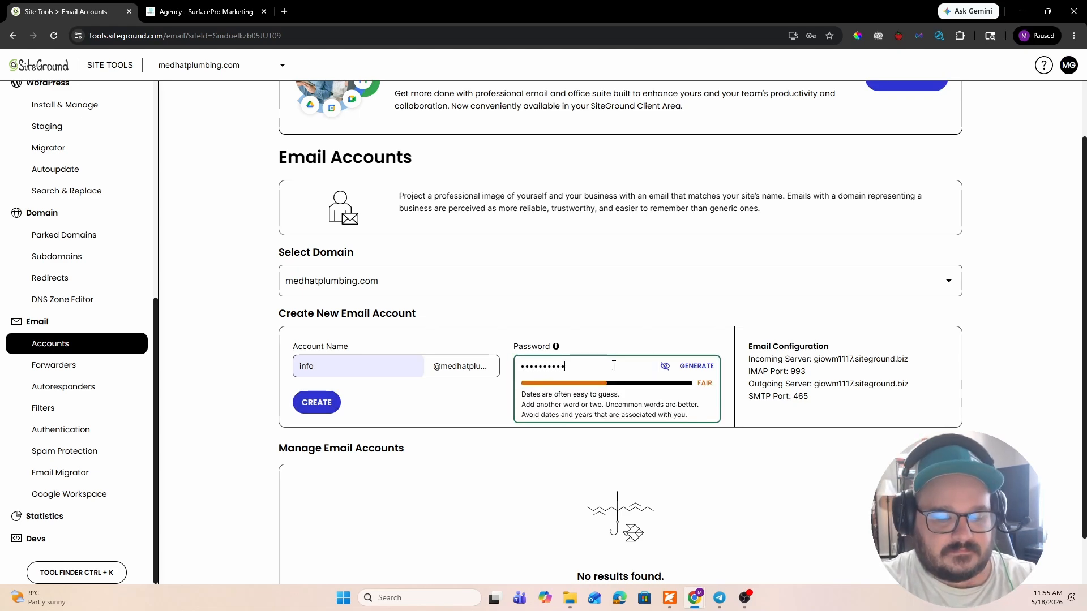
click(316, 402)
scroll(384, 368, down, 1)
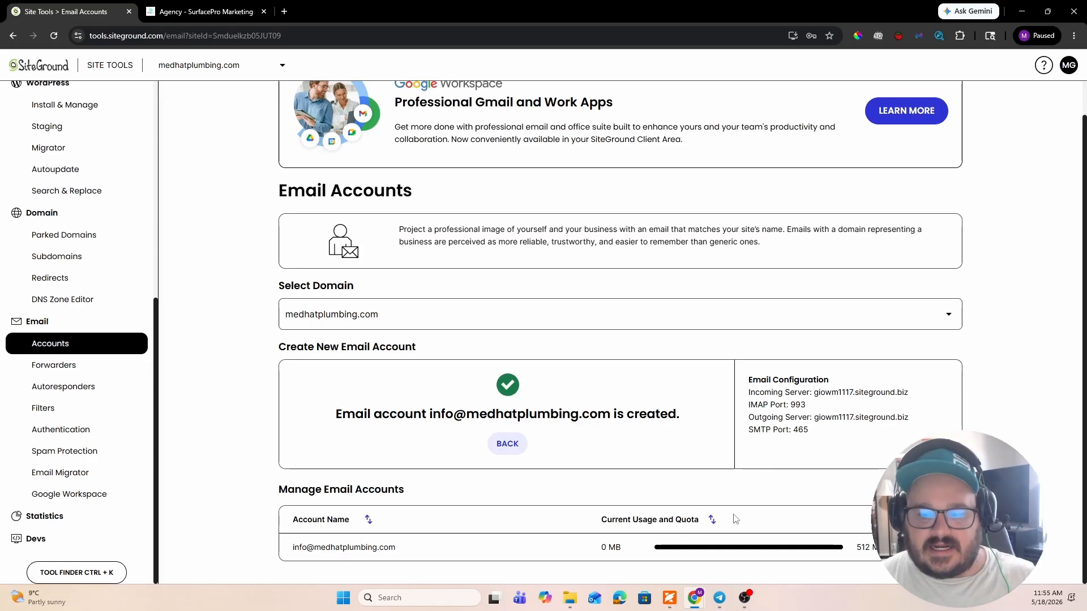
click(936, 548)
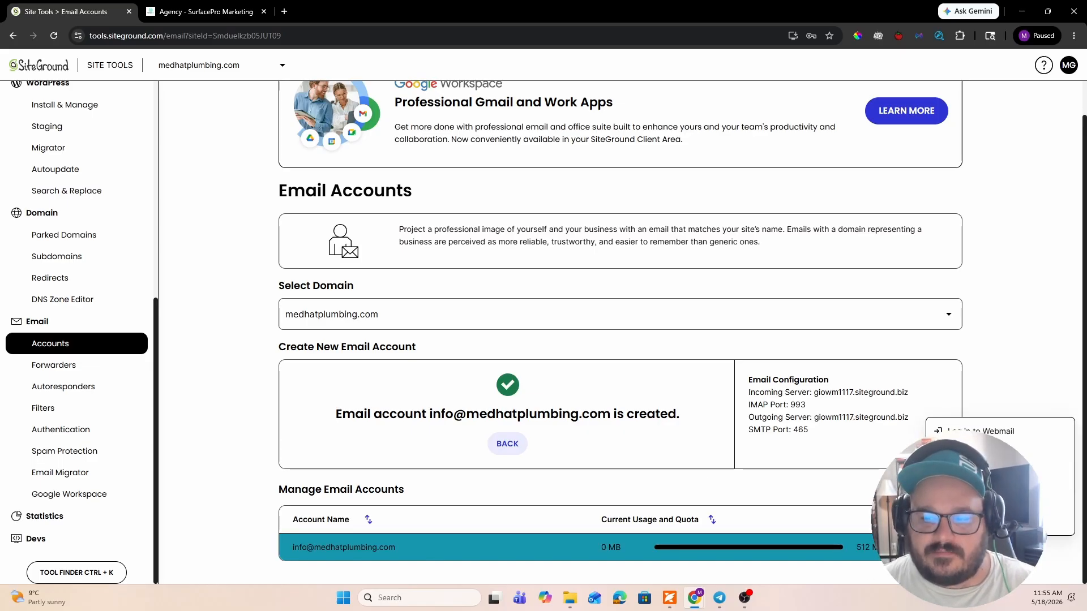
double_click(858, 548)
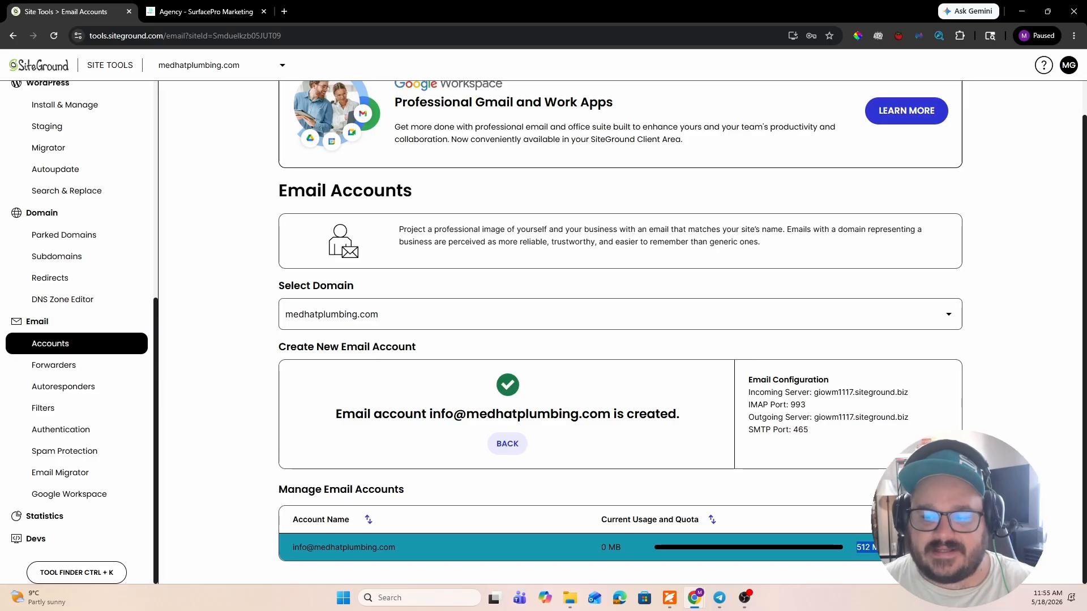
click(937, 548)
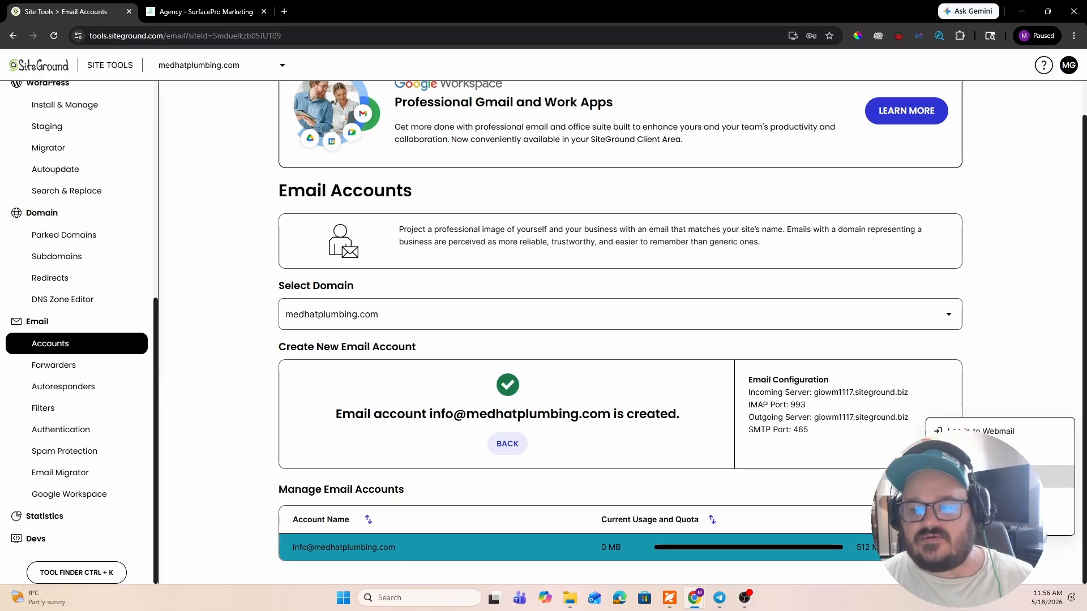
click(1058, 476)
drag(440, 343, 652, 343)
click(635, 400)
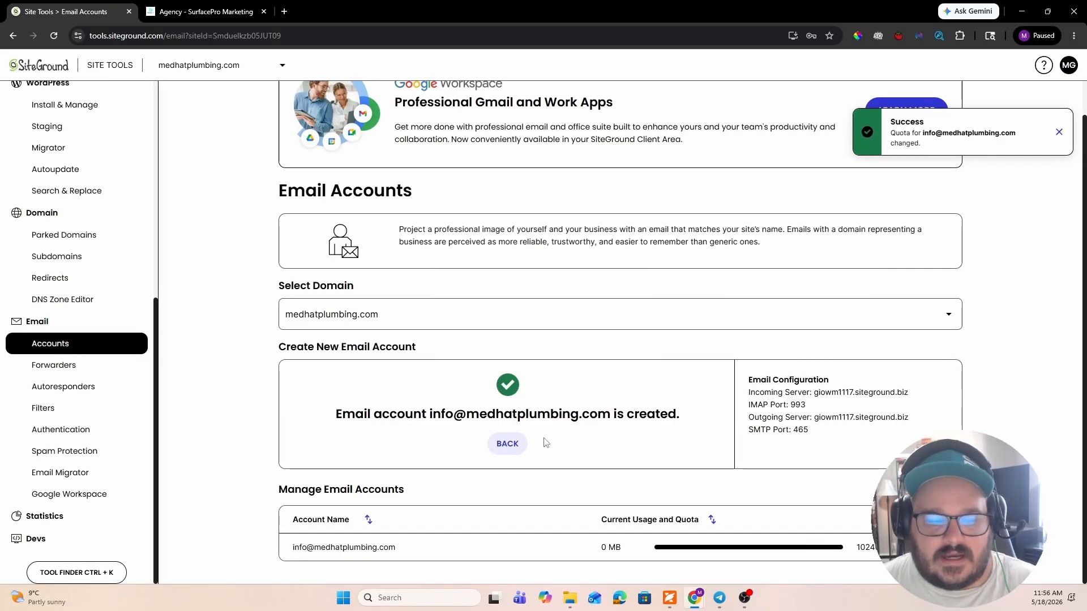
- Examine the Email Forwarders tool and the Email Autoresponders form, including its message, schedule and wait-time options
click(109, 365)
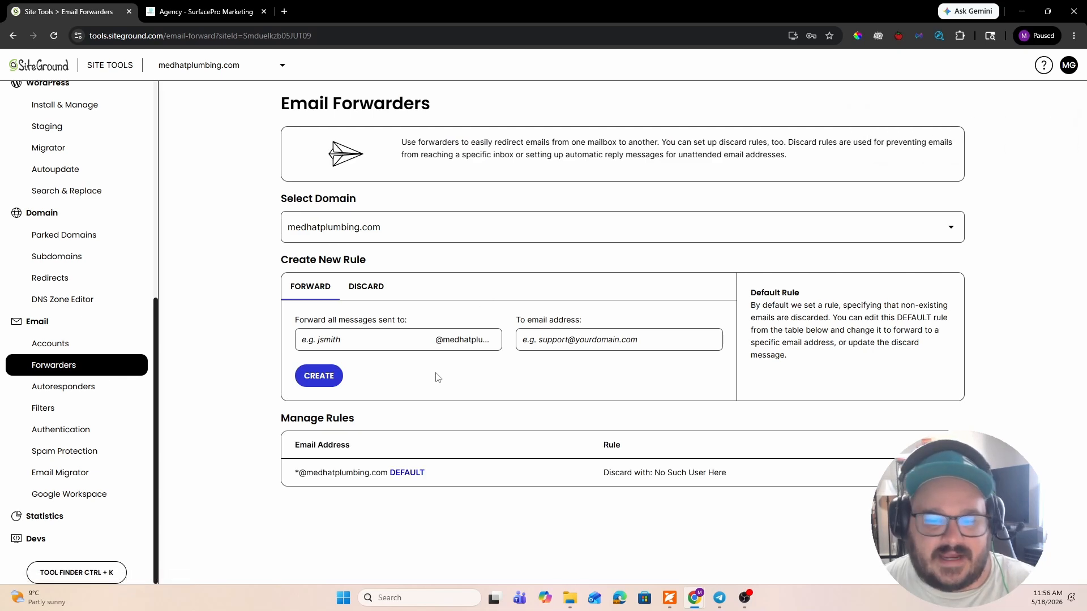
click(91, 390)
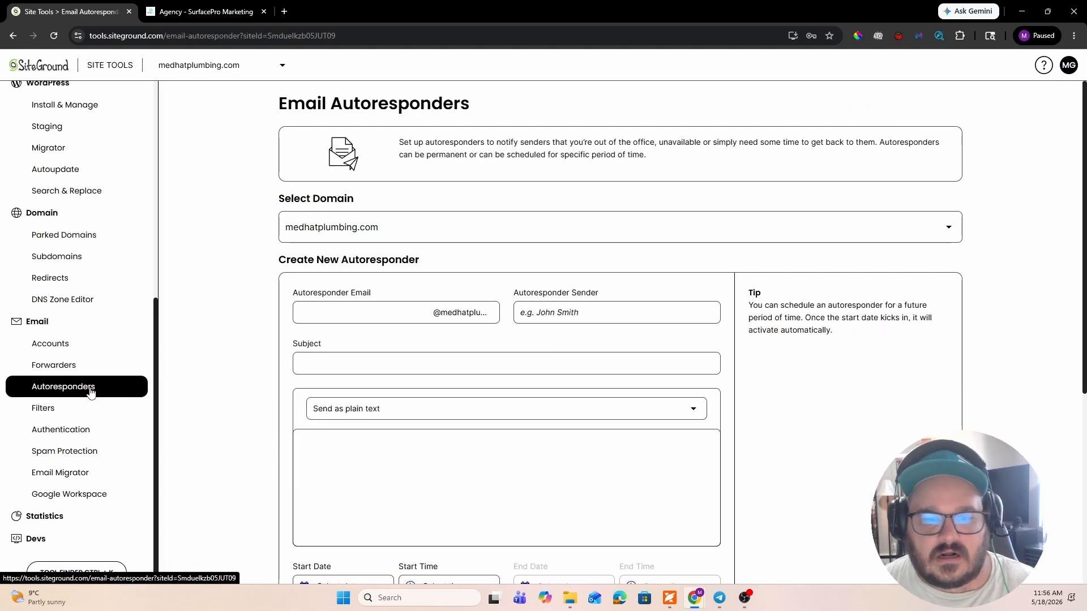
scroll(616, 339, down, 5)
scroll(497, 351, up, 5)
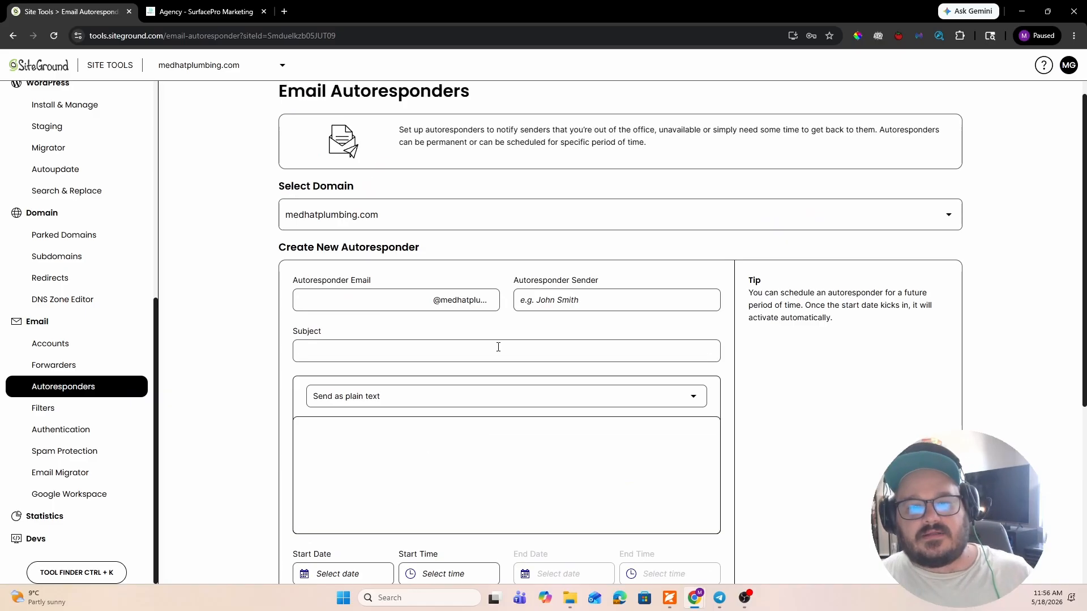
scroll(498, 347, down, 1)
scroll(498, 347, up, 2)
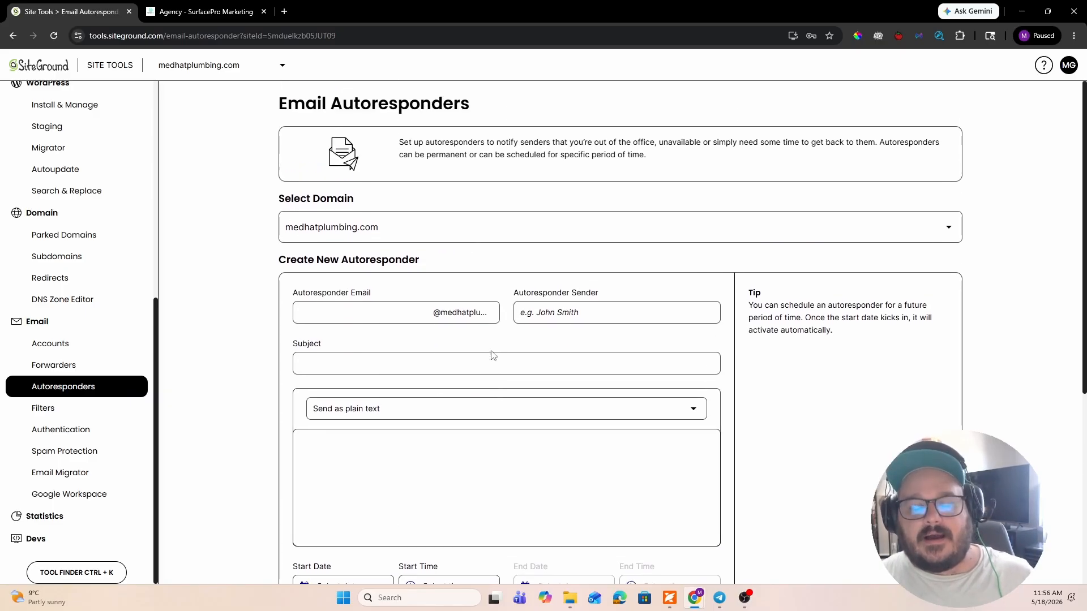
scroll(488, 372, down, 4)
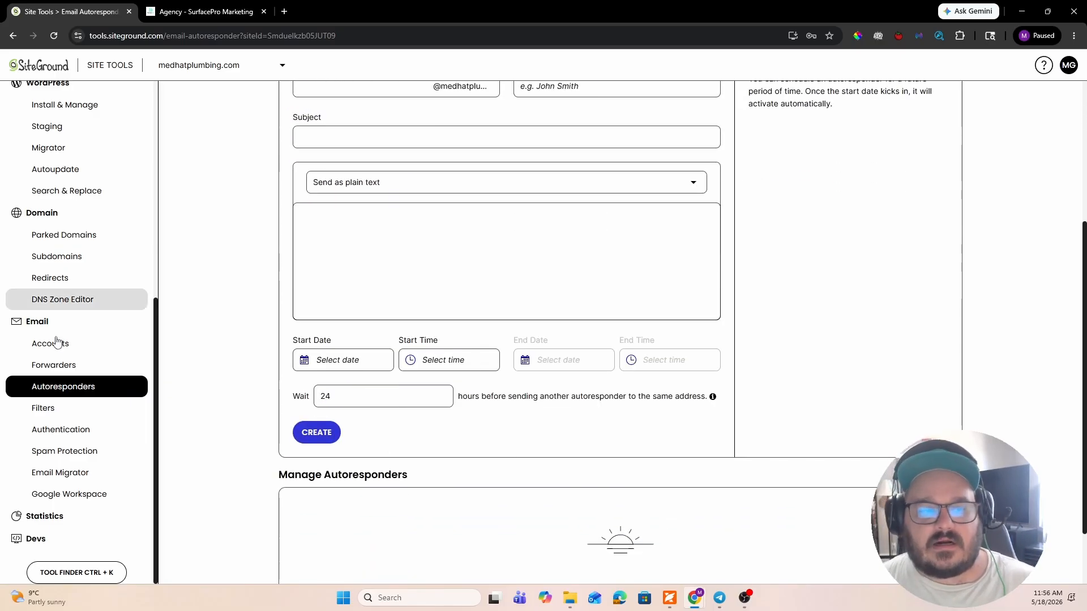
- Open Email Filters for the info email account and examine the user-level filter conditions and actions
click(82, 409)
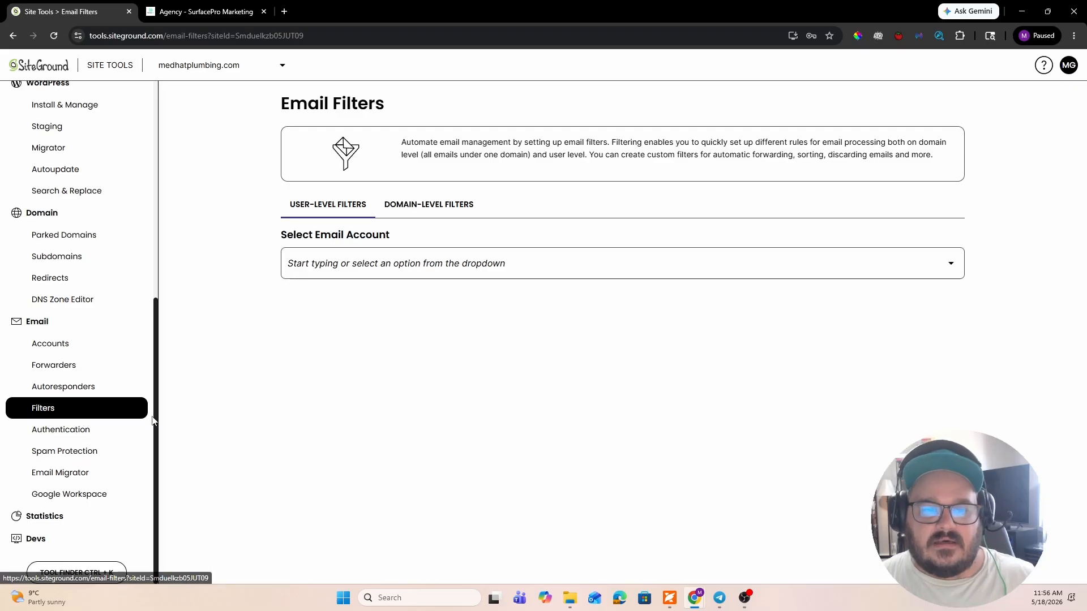
click(440, 268)
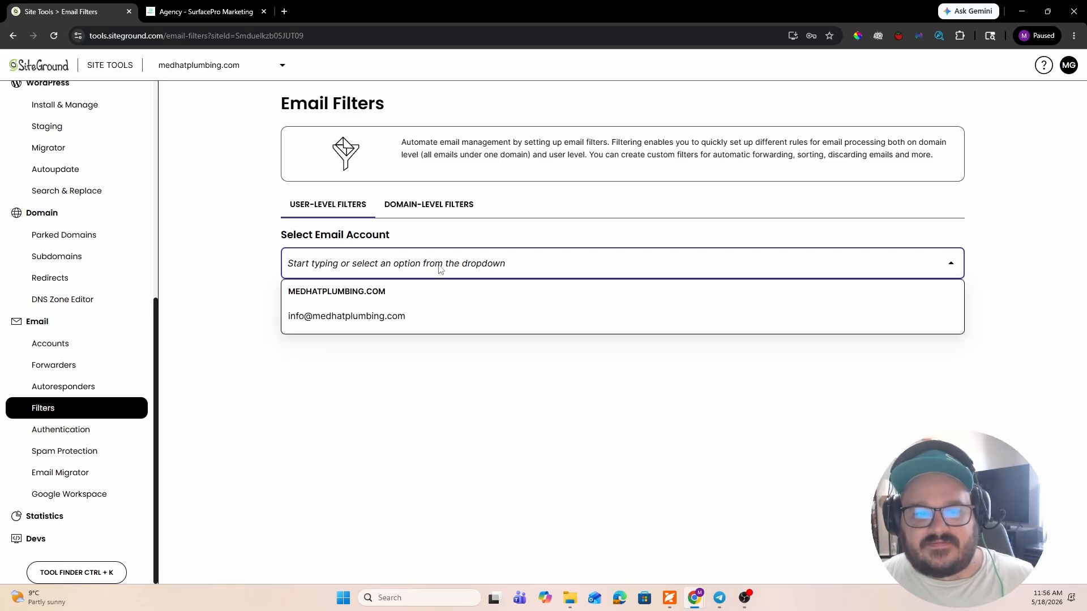
click(423, 315)
scroll(412, 373, down, 2)
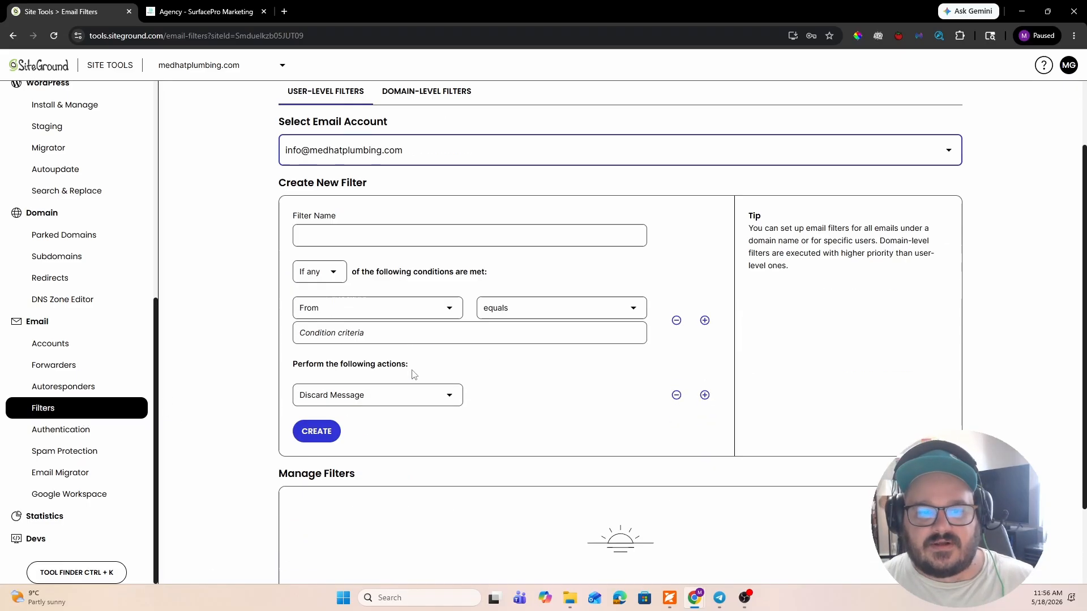
scroll(439, 395, up, 2)
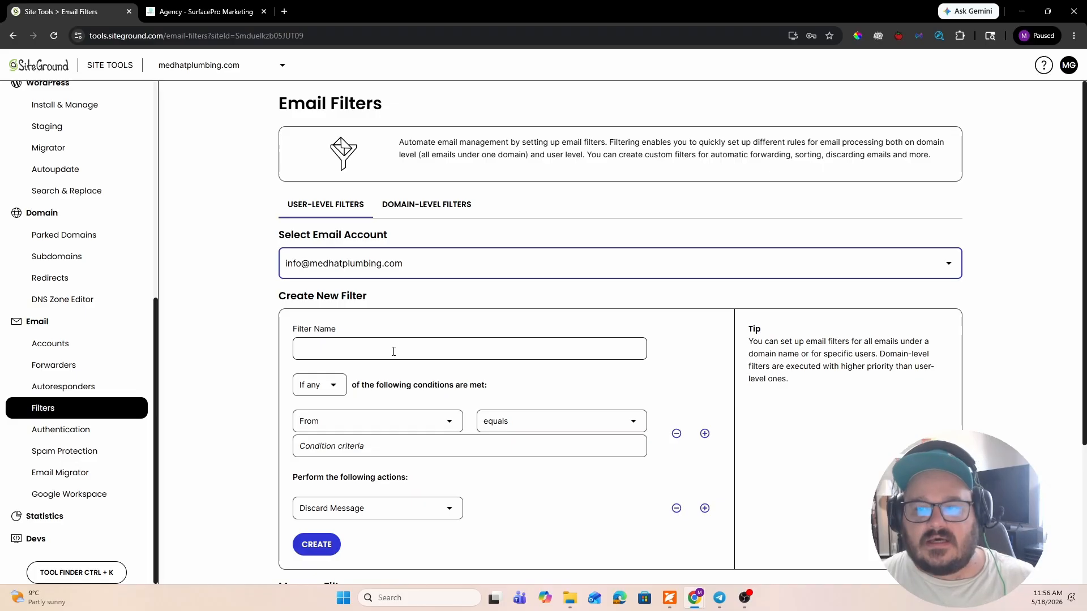
- Review the SPF settings under Email Authentication and the sender block list under Spam Protection for medhatplumbing.com
click(77, 434)
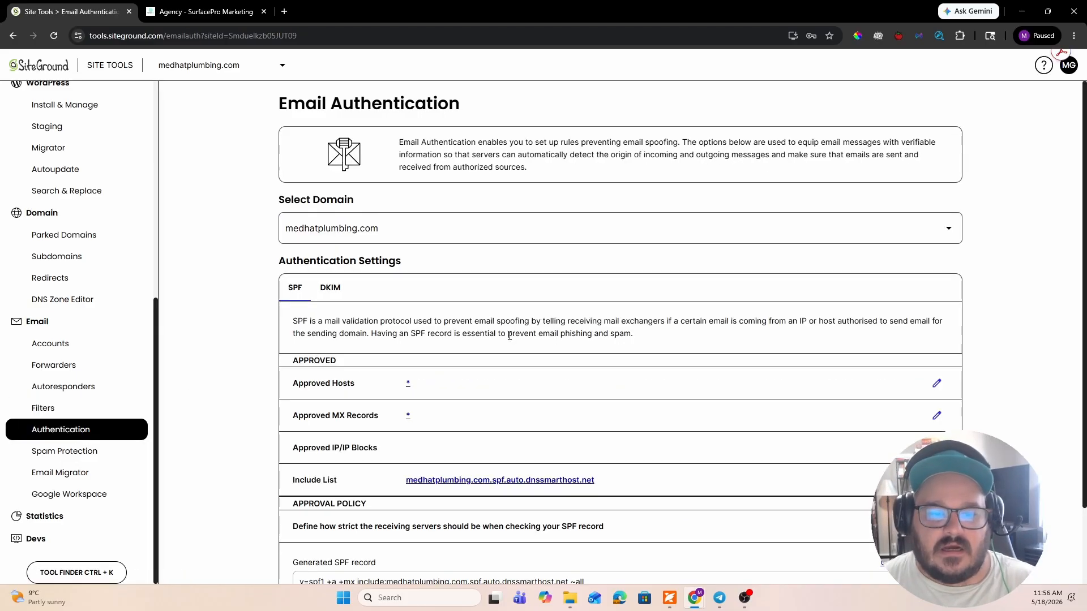
scroll(510, 338, down, 2)
click(60, 451)
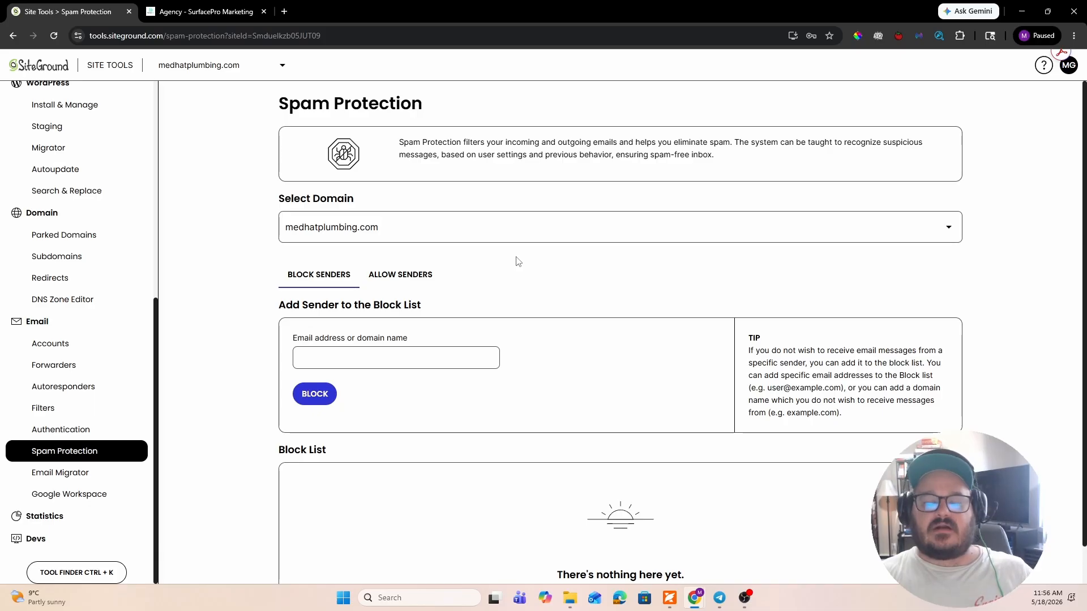
scroll(291, 460, down, 1)
- Examine the Email Migrator form with its new and previous email provider details
click(61, 473)
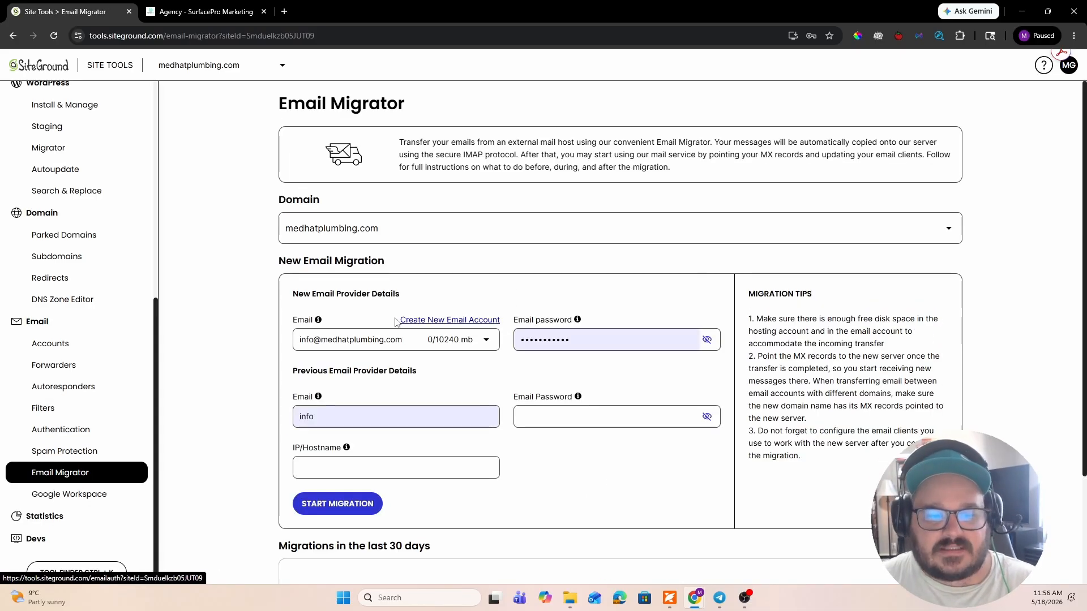
scroll(406, 321, down, 3)
scroll(406, 321, up, 3)
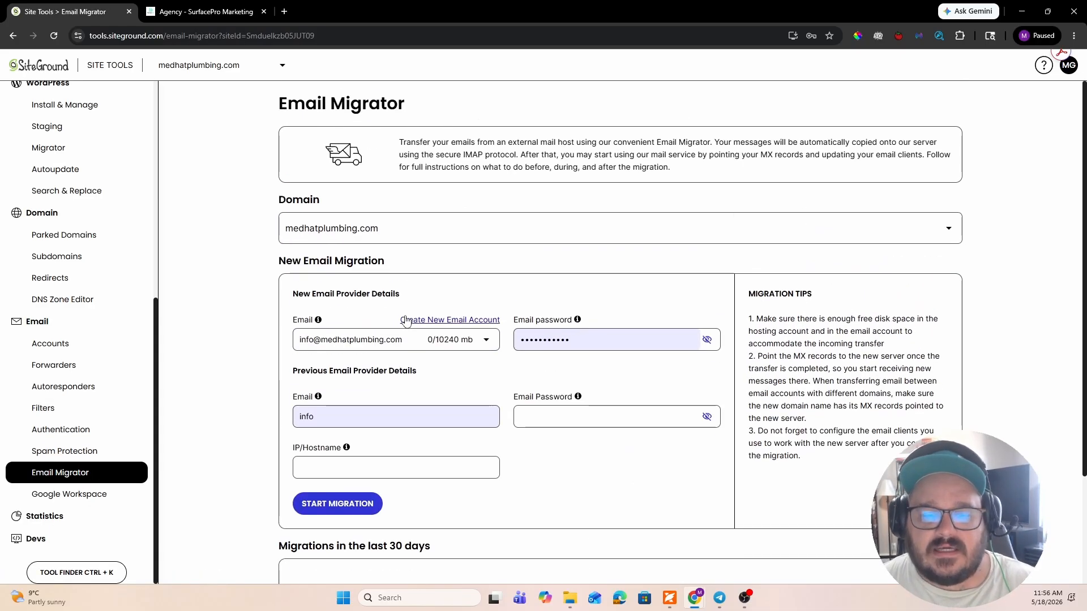
scroll(407, 322, down, 3)
scroll(407, 321, up, 3)
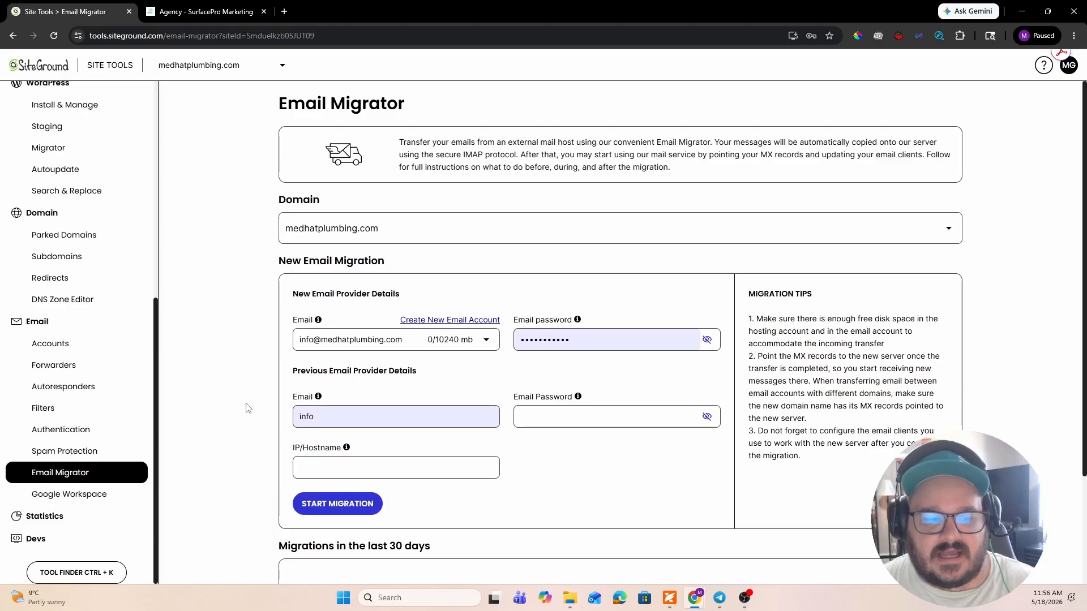
- Compare the features and per-user prices of the Google Workspace Business Starter, Standard and Plus plans
click(70, 494)
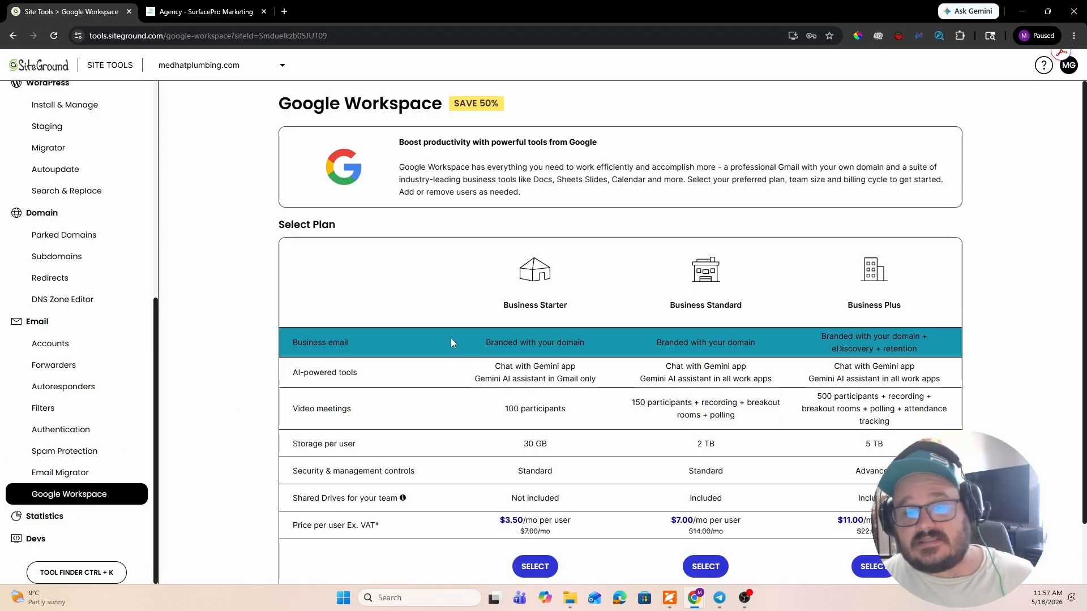
scroll(498, 305, down, 2)
scroll(499, 306, down, 1)
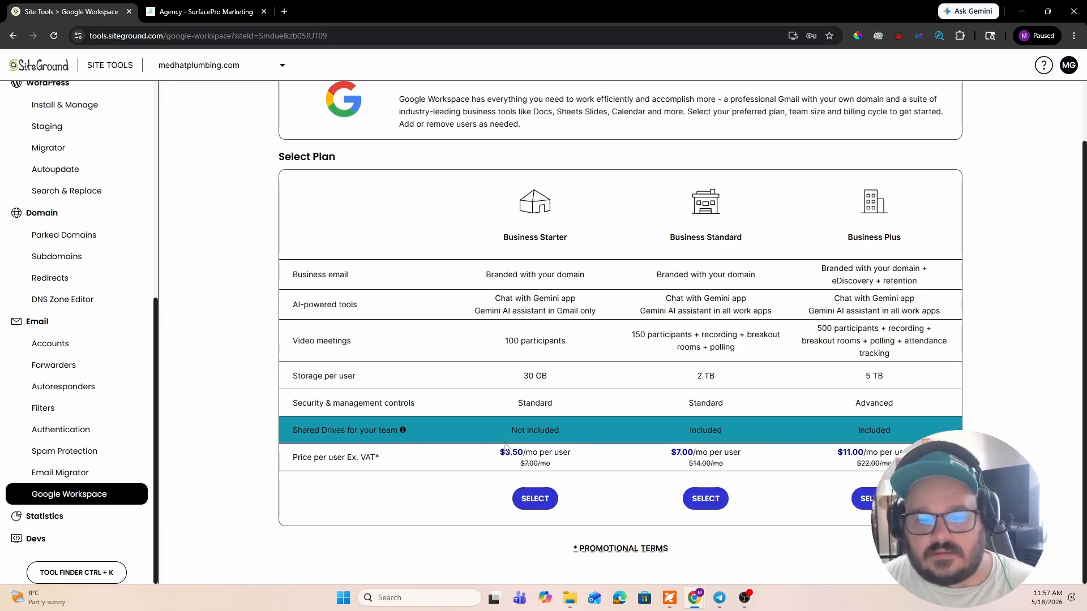
scroll(501, 430, up, 1)
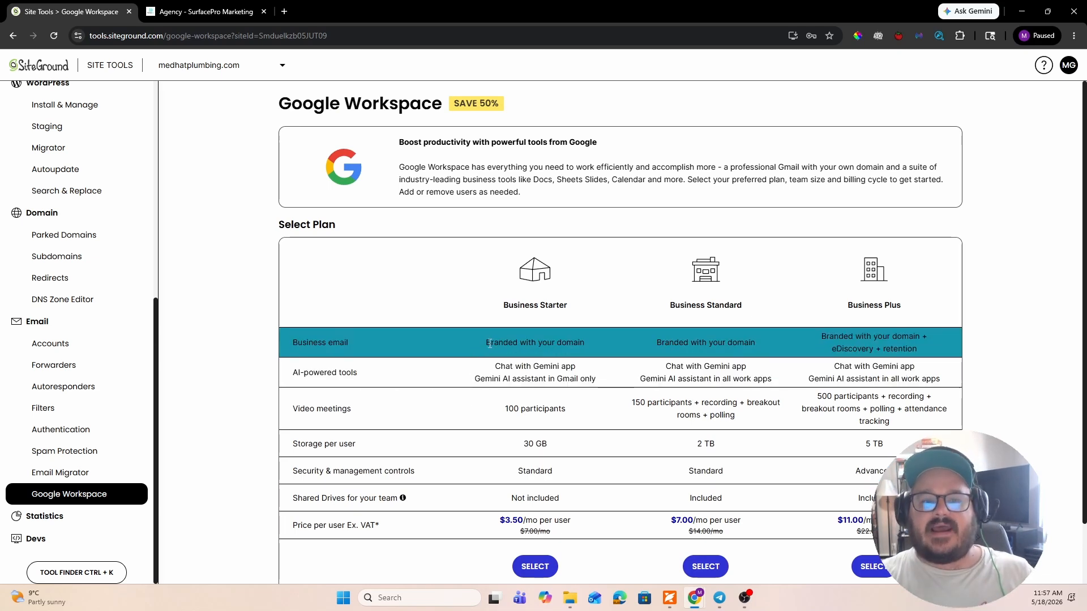
scroll(490, 344, down, 1)
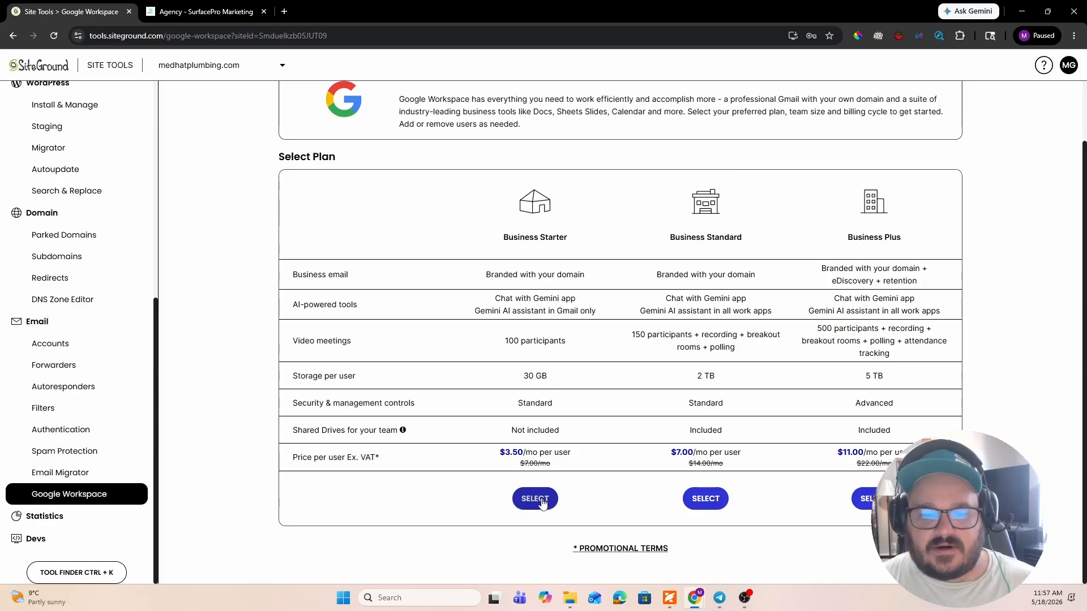
drag(550, 460, 516, 466)
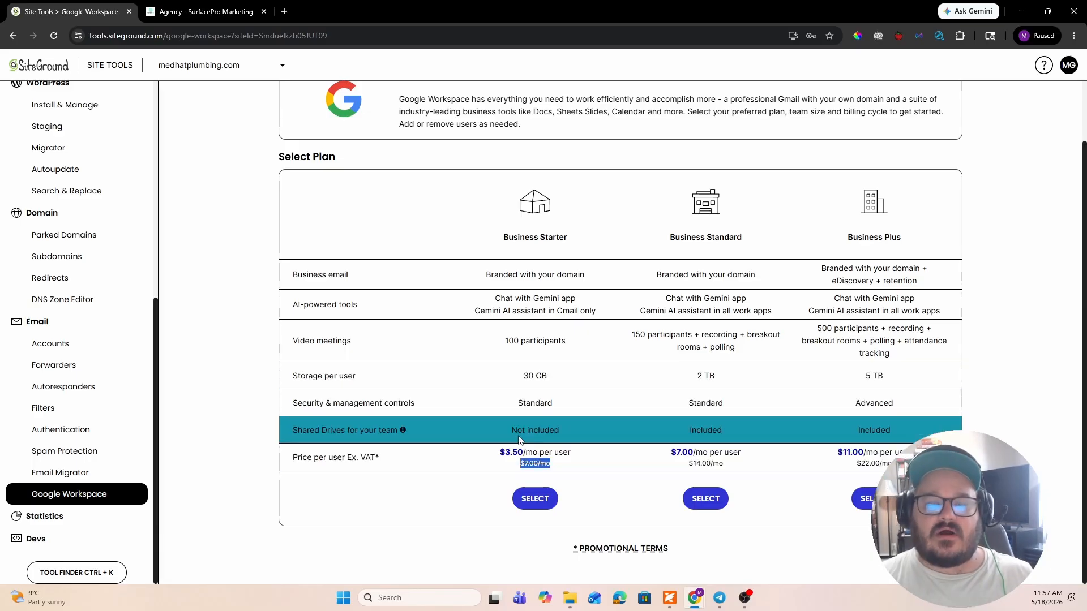
- Open the Traffic statistics of medhatplumbing.com and look through the traffic summary charts
click(46, 516)
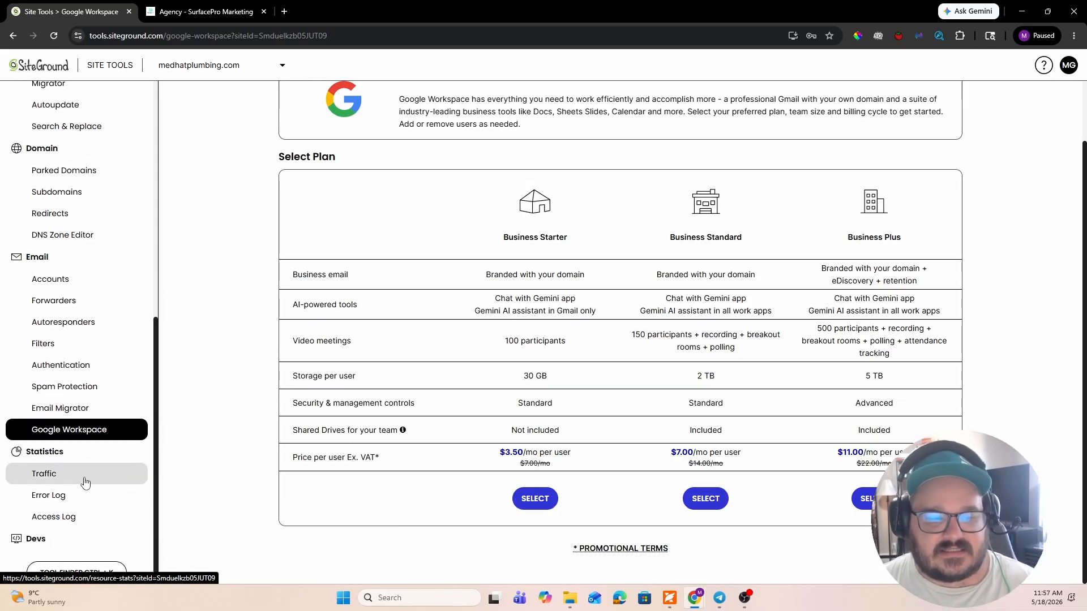
click(80, 477)
scroll(263, 415, down, 10)
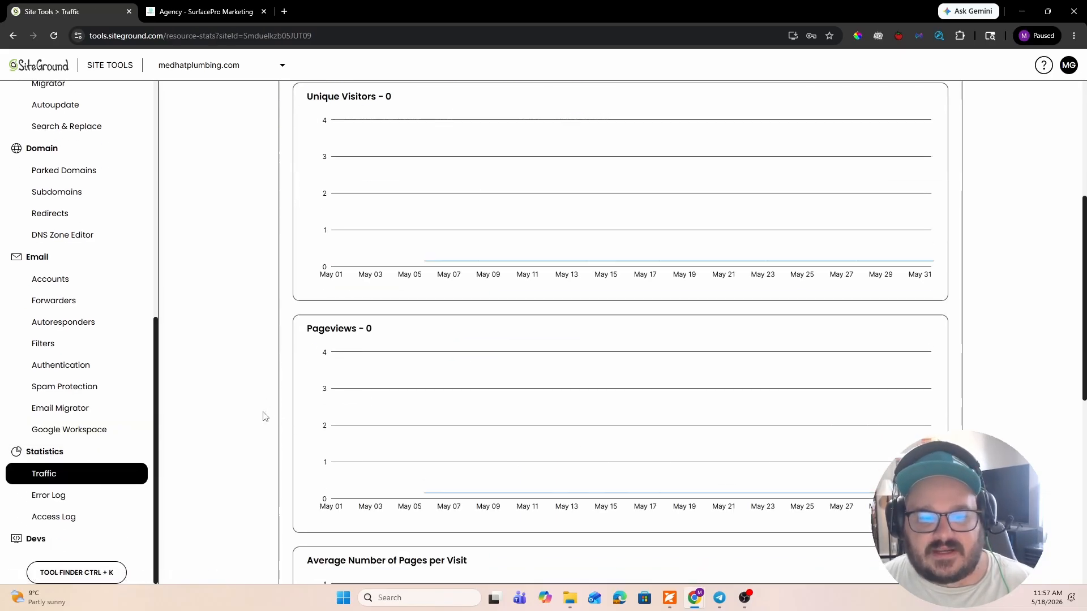
scroll(263, 416, up, 10)
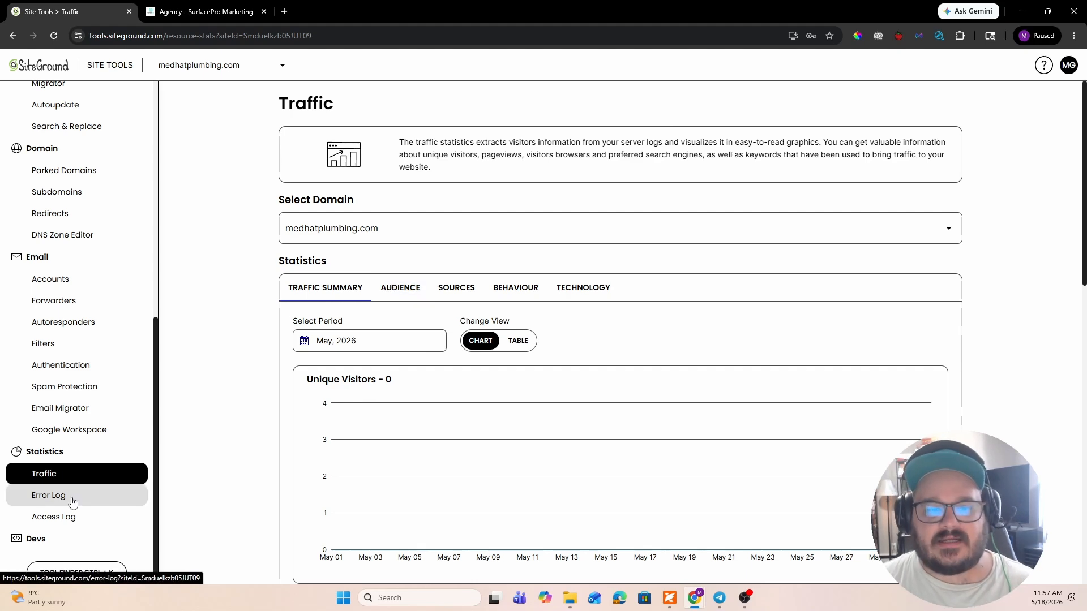
scroll(444, 400, down, 1)
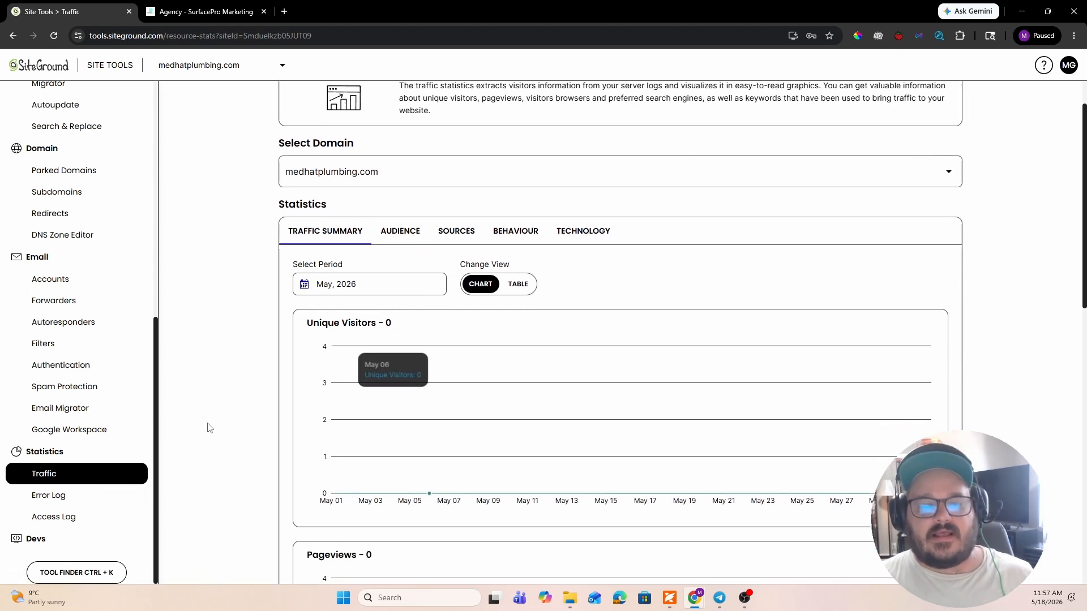
- Check the Error Log and read through the Access Log entries of medhatplumbing.com
click(81, 496)
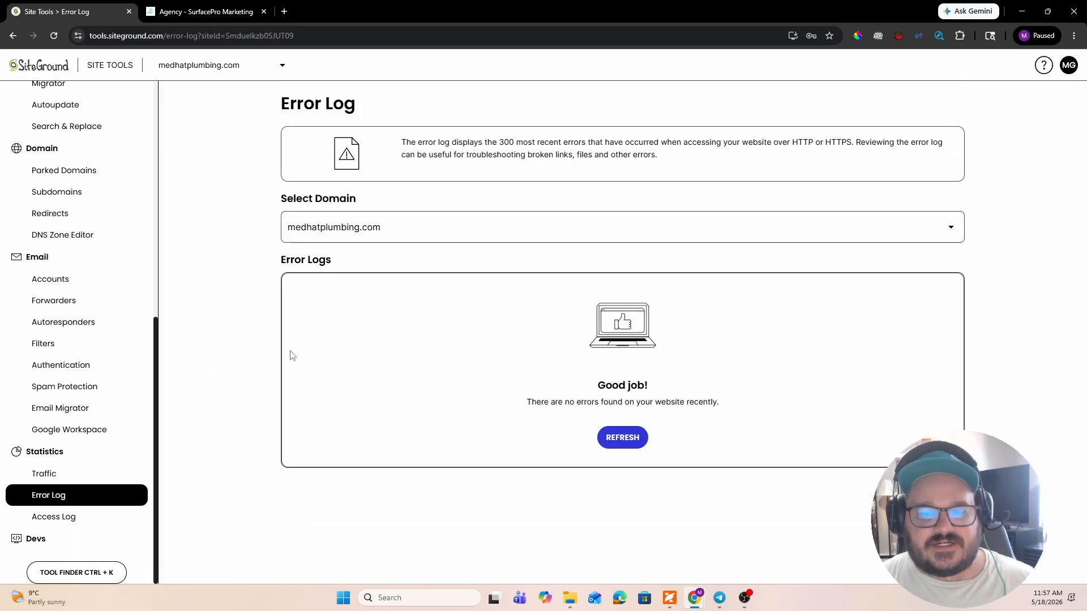
click(100, 516)
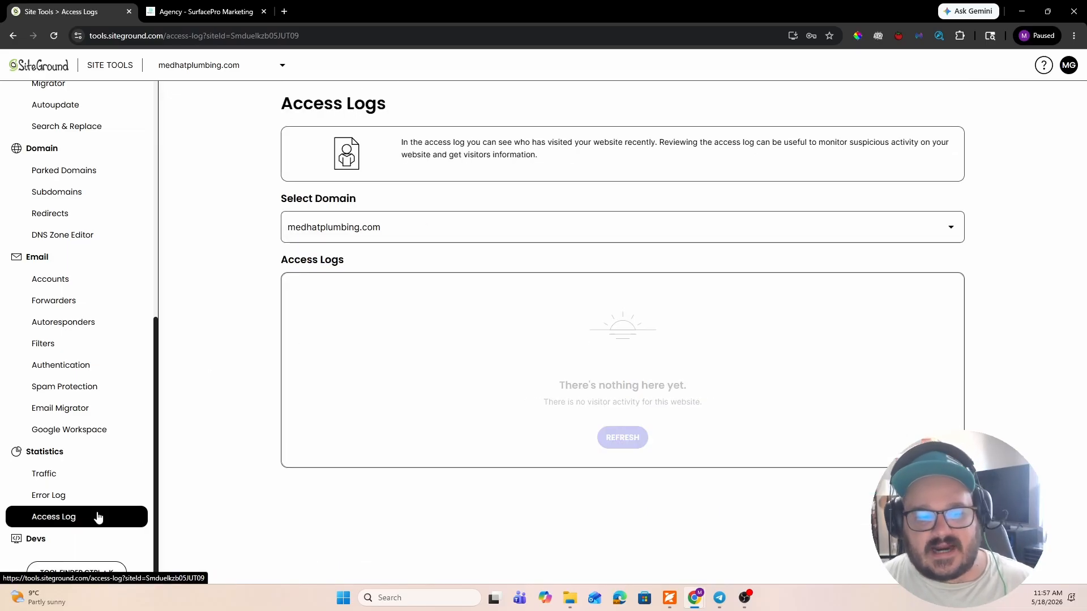
scroll(316, 314, down, 15)
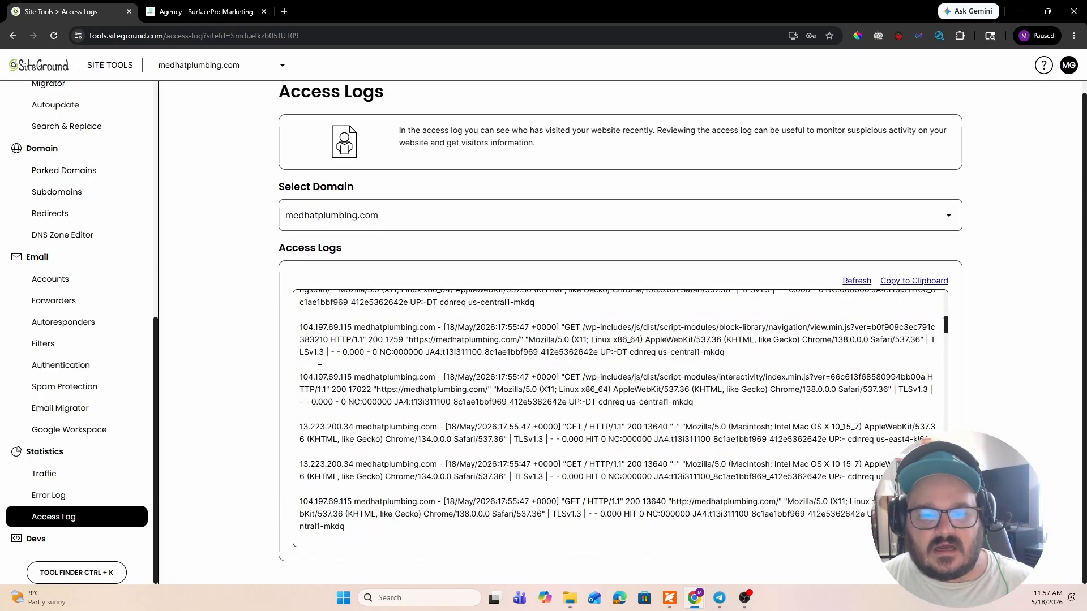
scroll(320, 361, down, 10)
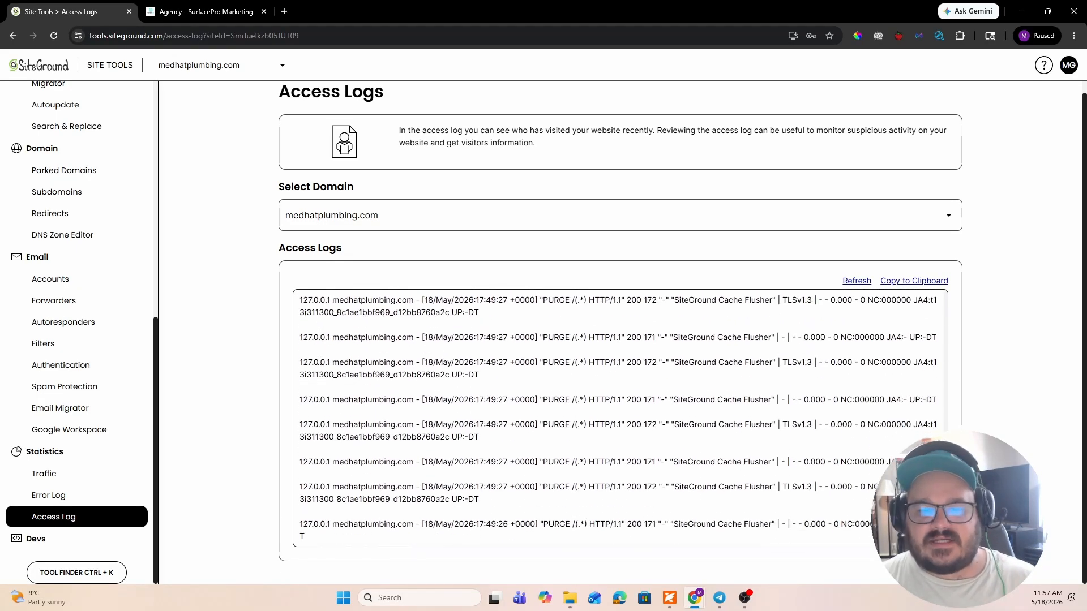
- Expand the Devs section and look over its developer tools and the rest of the Site Tools navigation
click(75, 539)
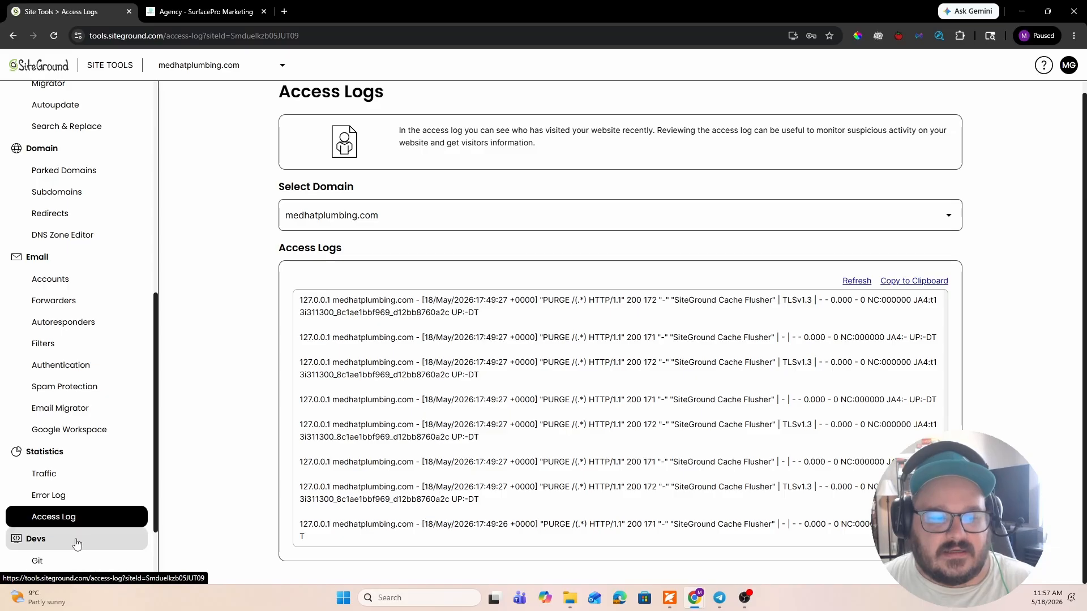
scroll(76, 464, down, 2)
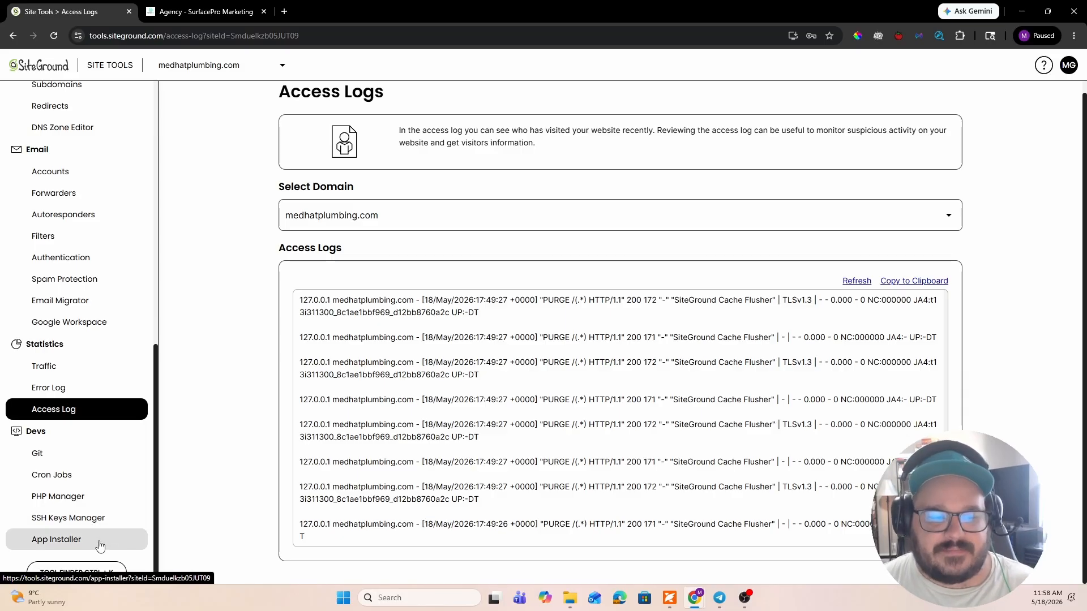
scroll(100, 510, up, 5)
scroll(101, 460, down, 5)
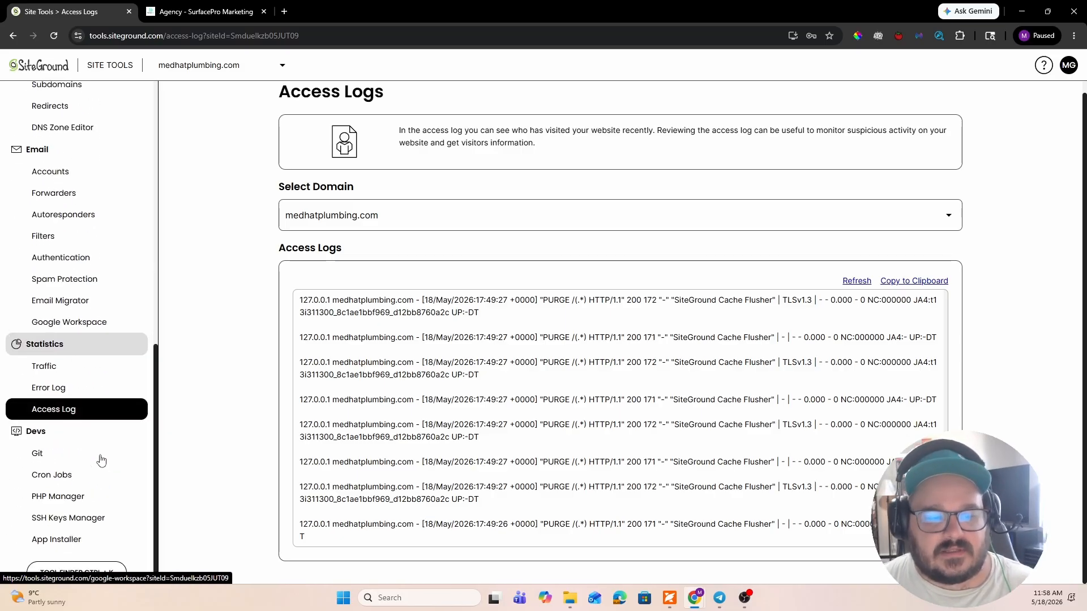
scroll(101, 459, up, 10)
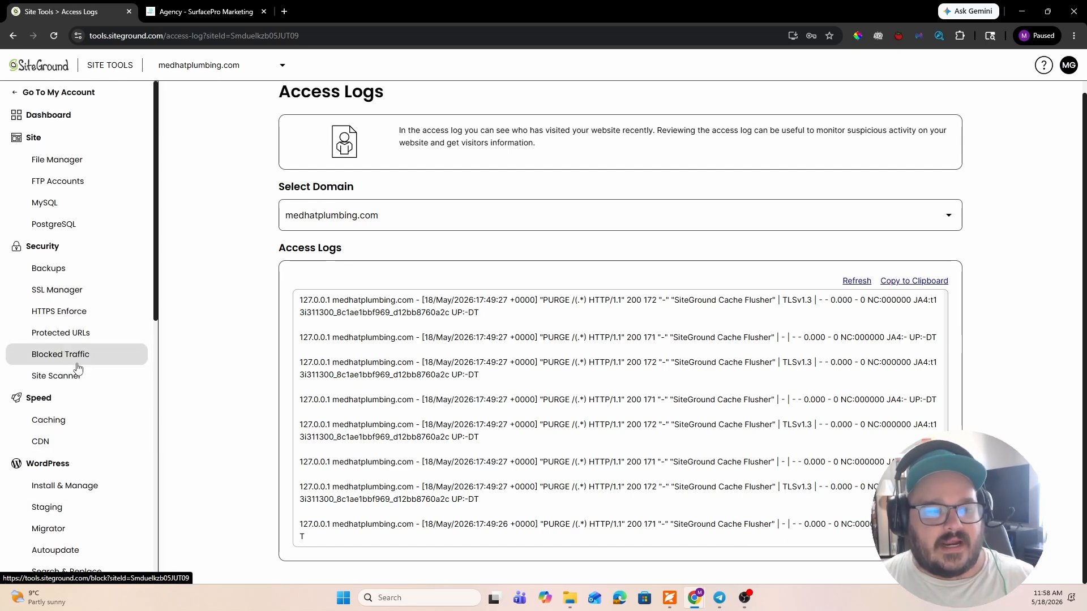
scroll(77, 362, down, 2)
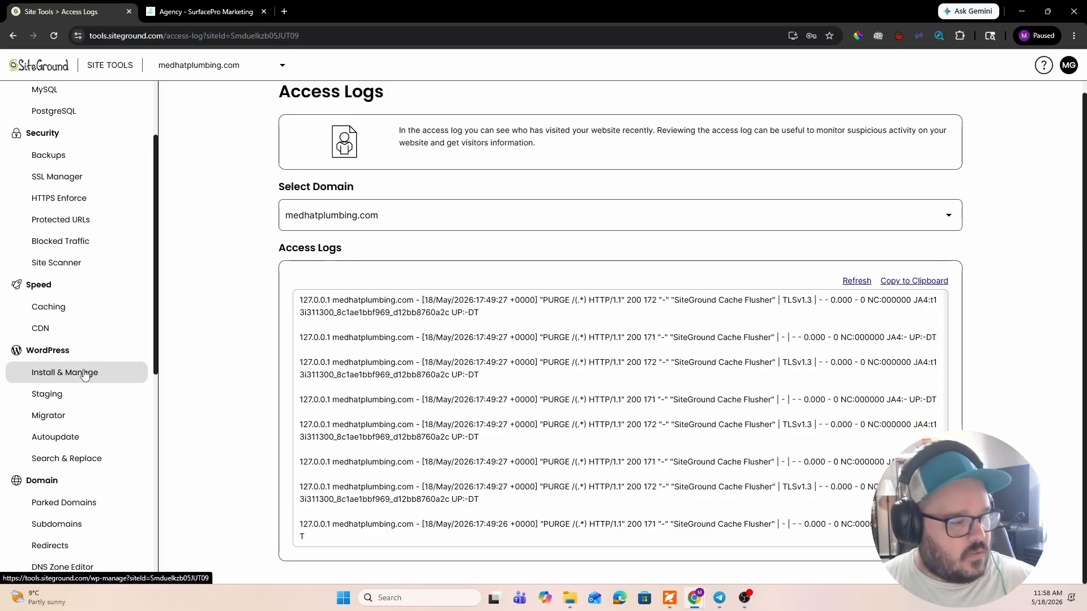